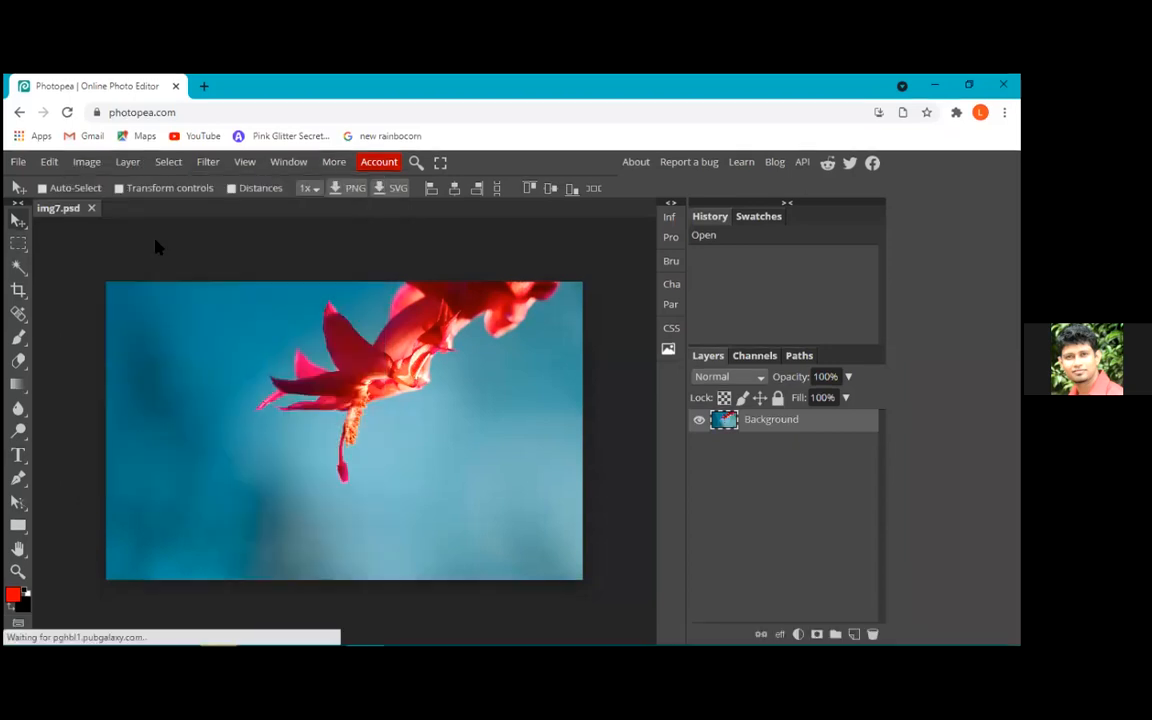
# Open Replace Color for the flower image and its target colour picker, placing both dialogs clear of the flower
pyautogui.click(86, 162)
pyautogui.moveTo(115, 184)
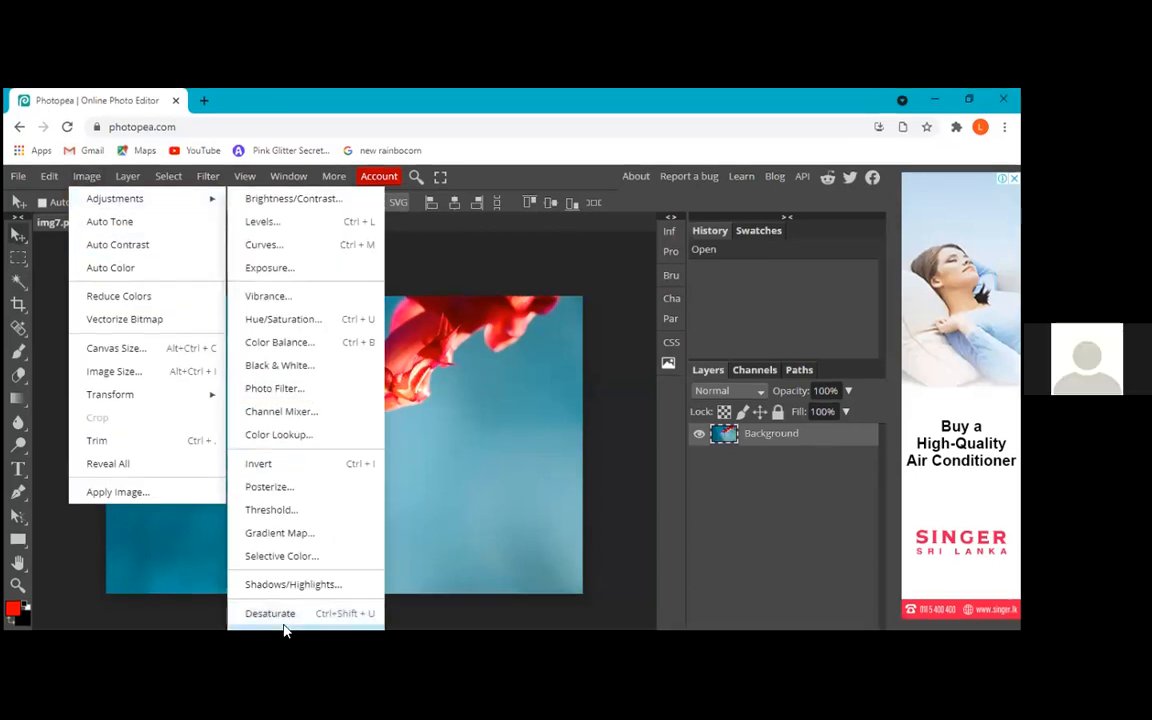
pyautogui.click(284, 630)
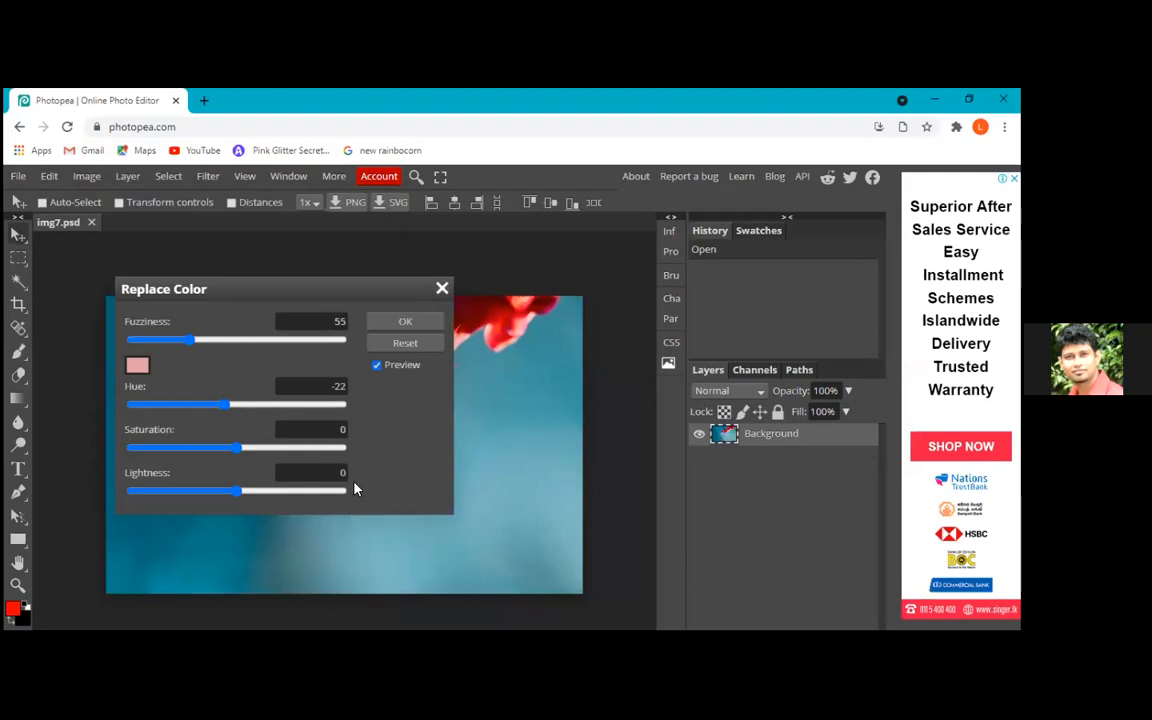
pyautogui.moveTo(262, 297); pyautogui.dragTo(741, 362)
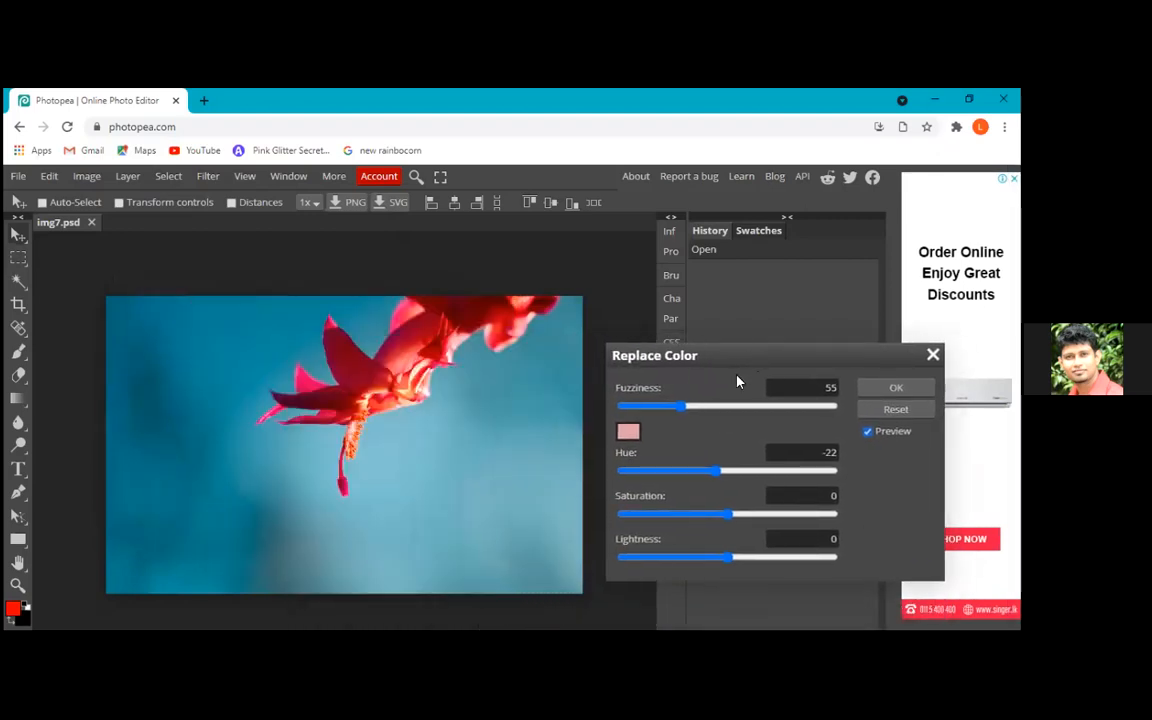
pyautogui.click(627, 433)
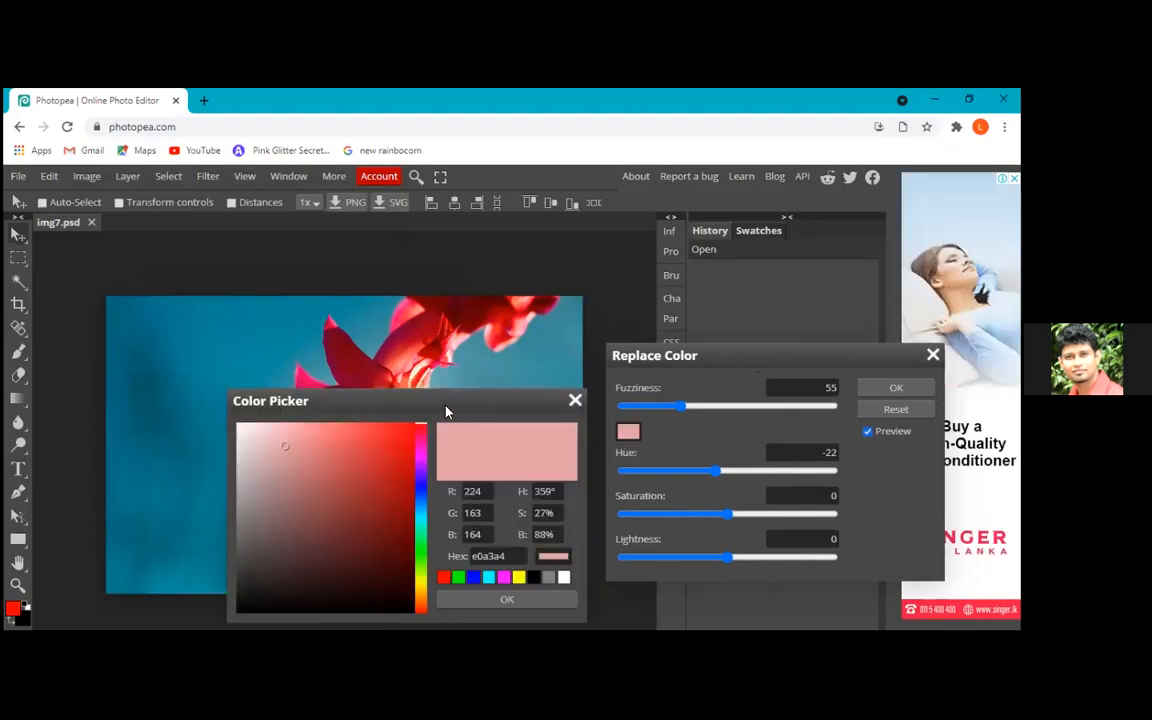
pyautogui.moveTo(442, 402); pyautogui.dragTo(575, 296)
pyautogui.moveTo(692, 247); pyautogui.dragTo(771, 190)
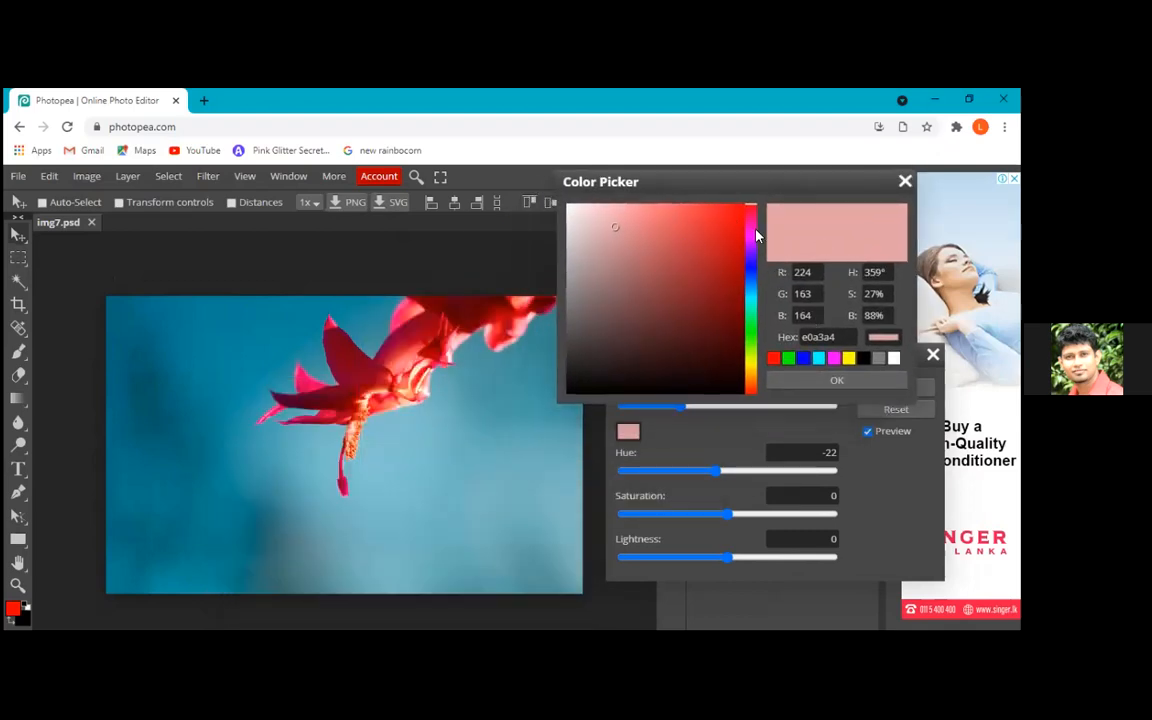
# Try magenta #ec25c8 as the target colour, then sample several pink and red shades from the flower petals
pyautogui.click(751, 231)
pyautogui.click(715, 232)
pyautogui.moveTo(726, 243)
pyautogui.mouseDown()
pyautogui.moveTo(738, 223)
pyautogui.moveTo(717, 221)
pyautogui.mouseUp()
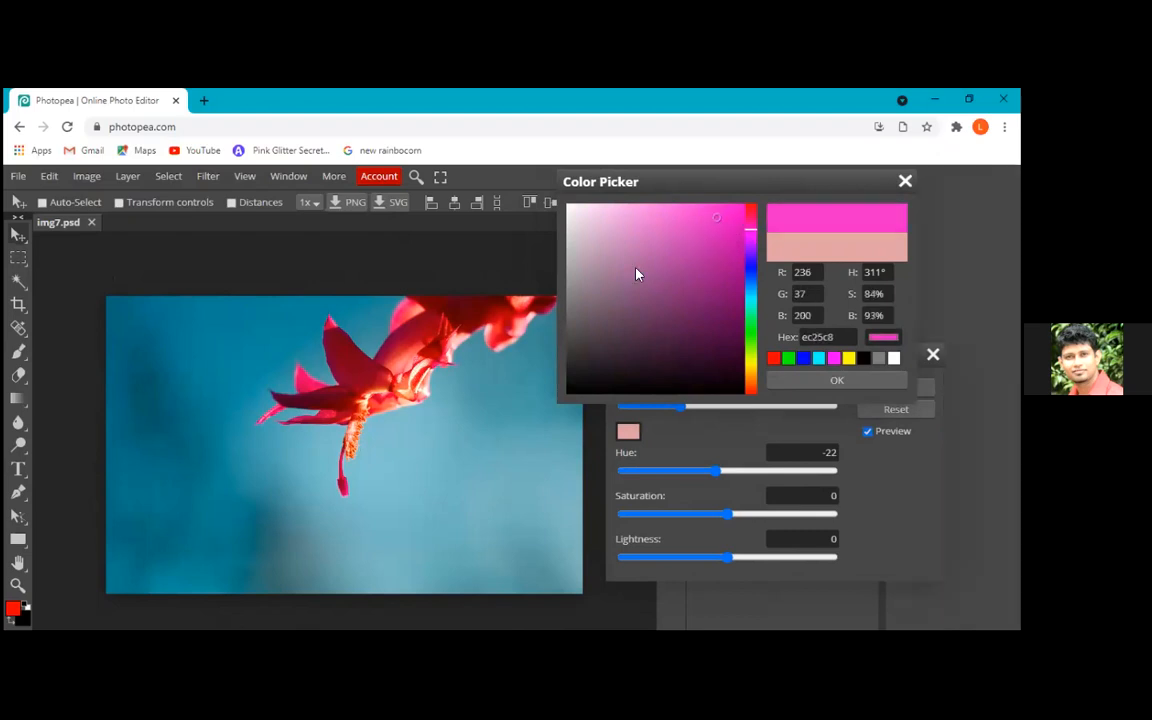
pyautogui.click(425, 399)
pyautogui.click(400, 376)
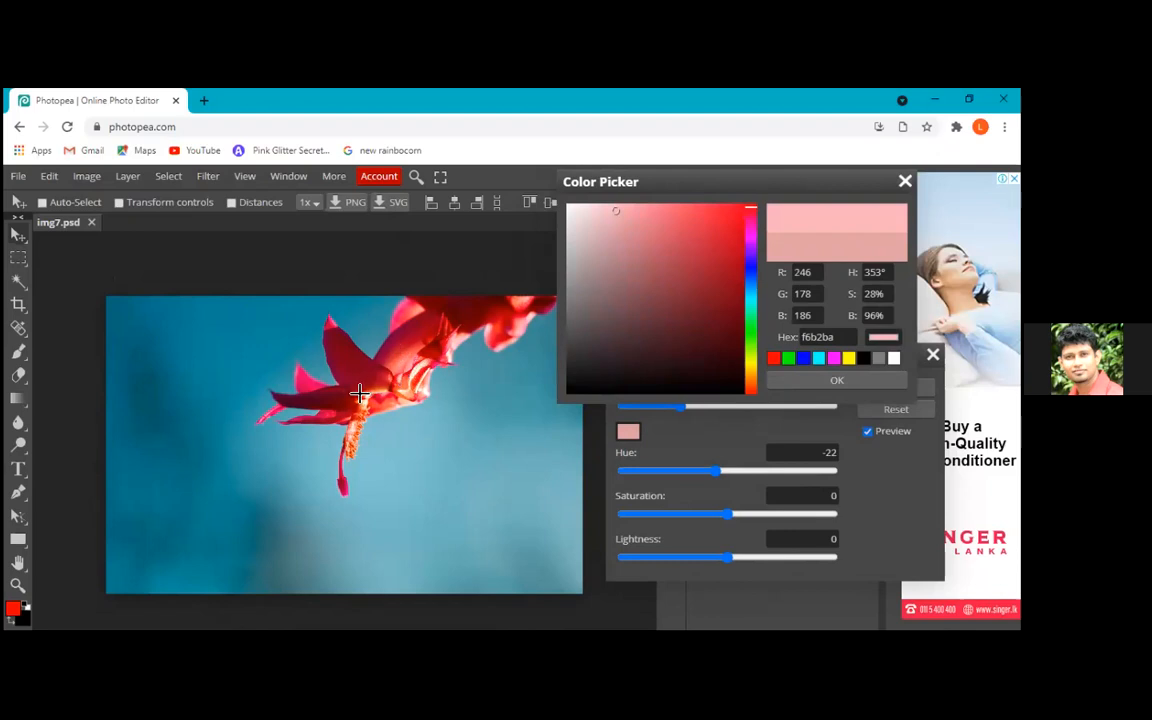
pyautogui.click(362, 391)
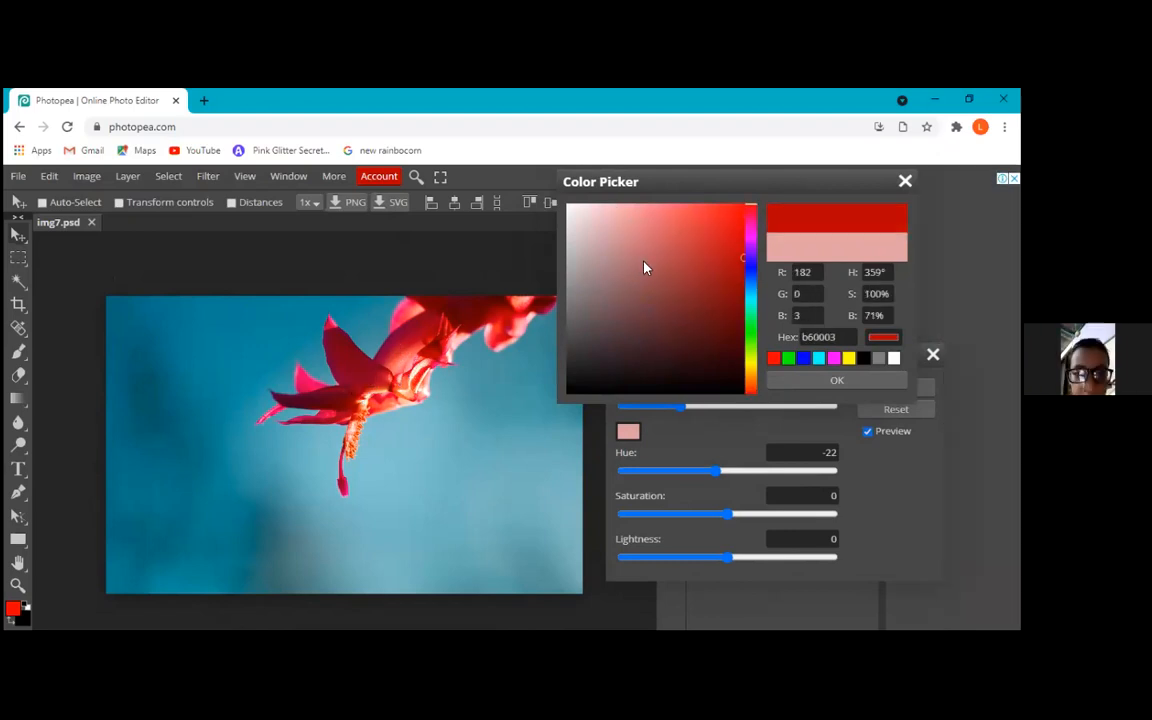
pyautogui.click(377, 375)
pyautogui.click(375, 390)
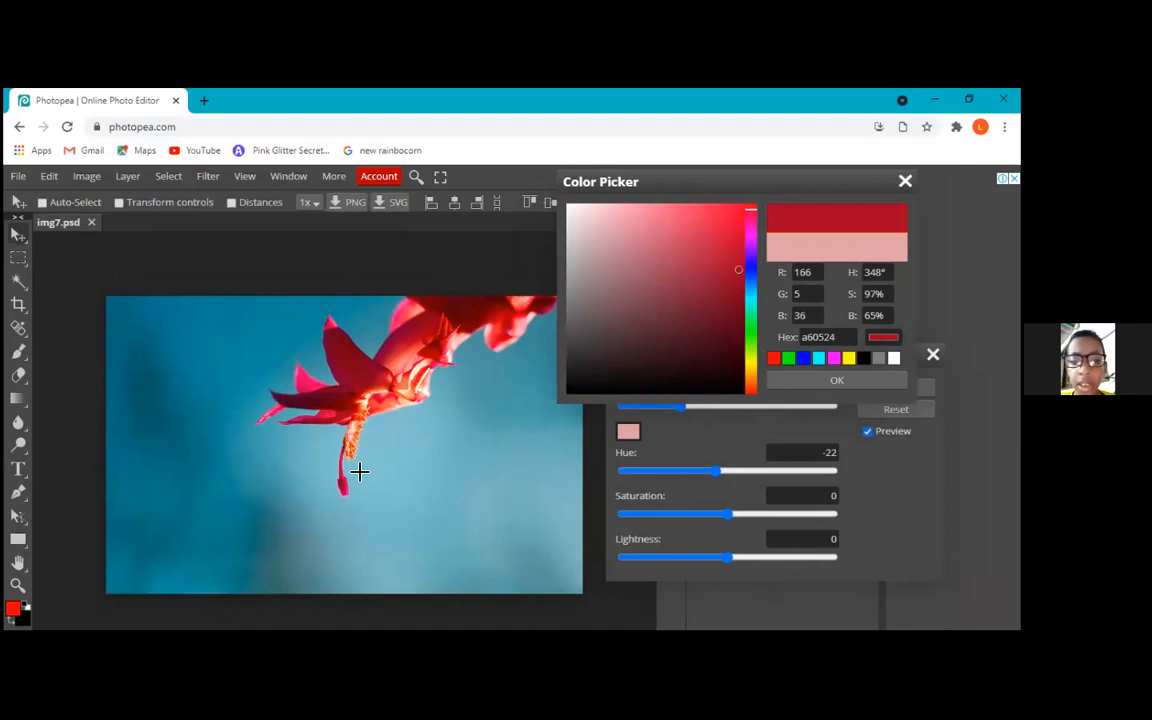
# Sample the blue background around the flower and accept #70b4bd as the target colour
pyautogui.click(364, 436)
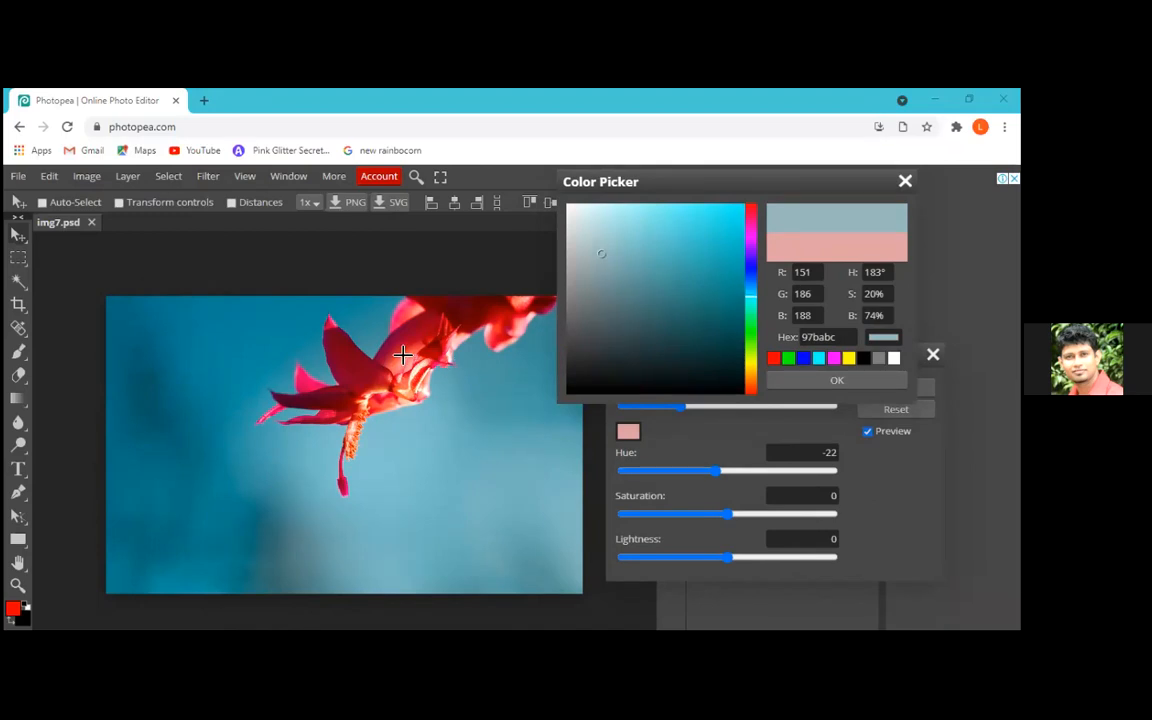
pyautogui.click(363, 322)
pyautogui.click(514, 490)
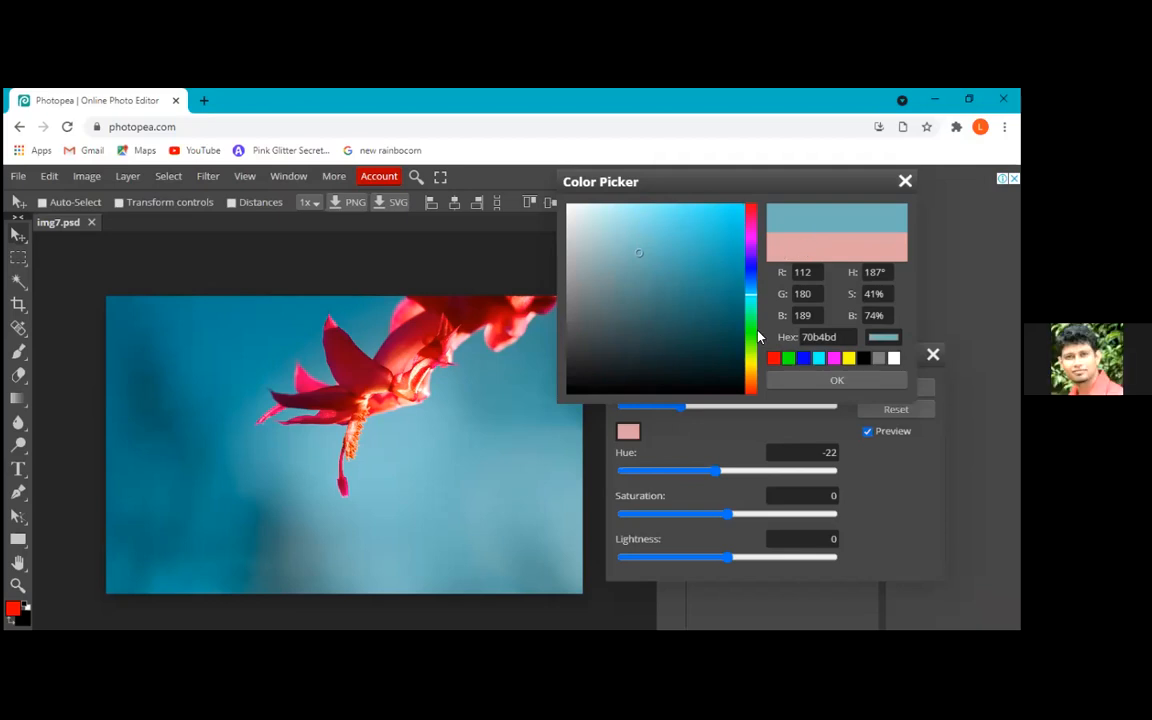
pyautogui.click(816, 382)
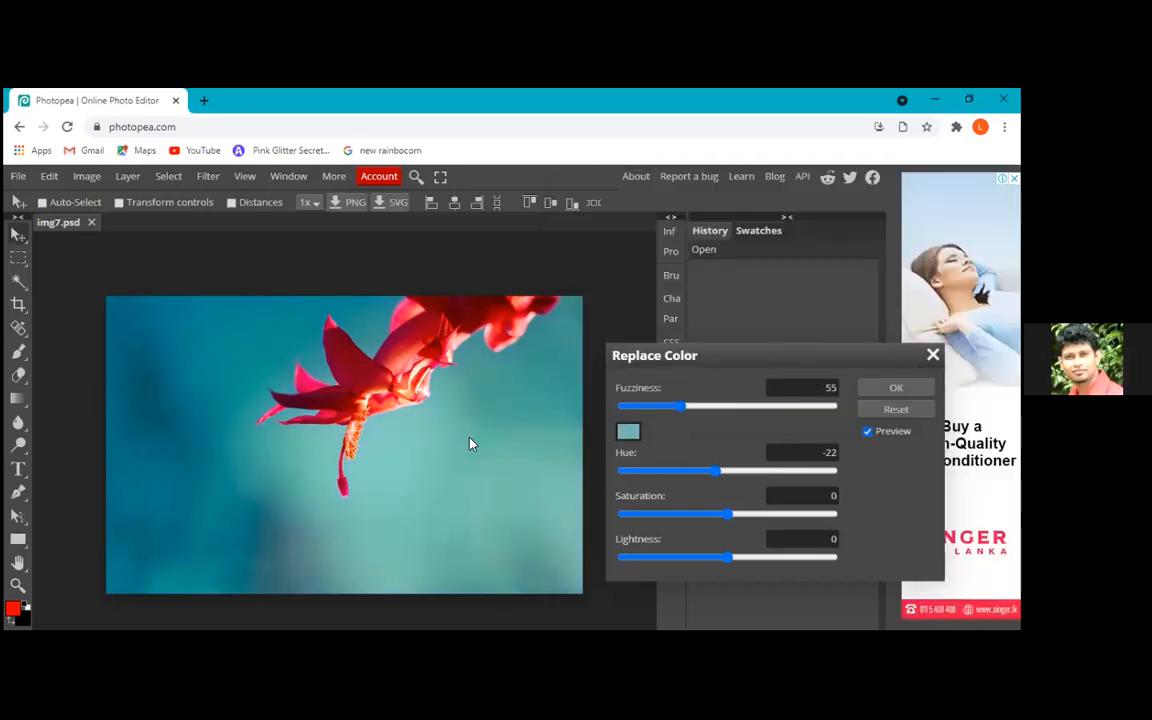
# Change the target colour to black, #000000, and return to the Photopea browser tab
pyautogui.click(630, 431)
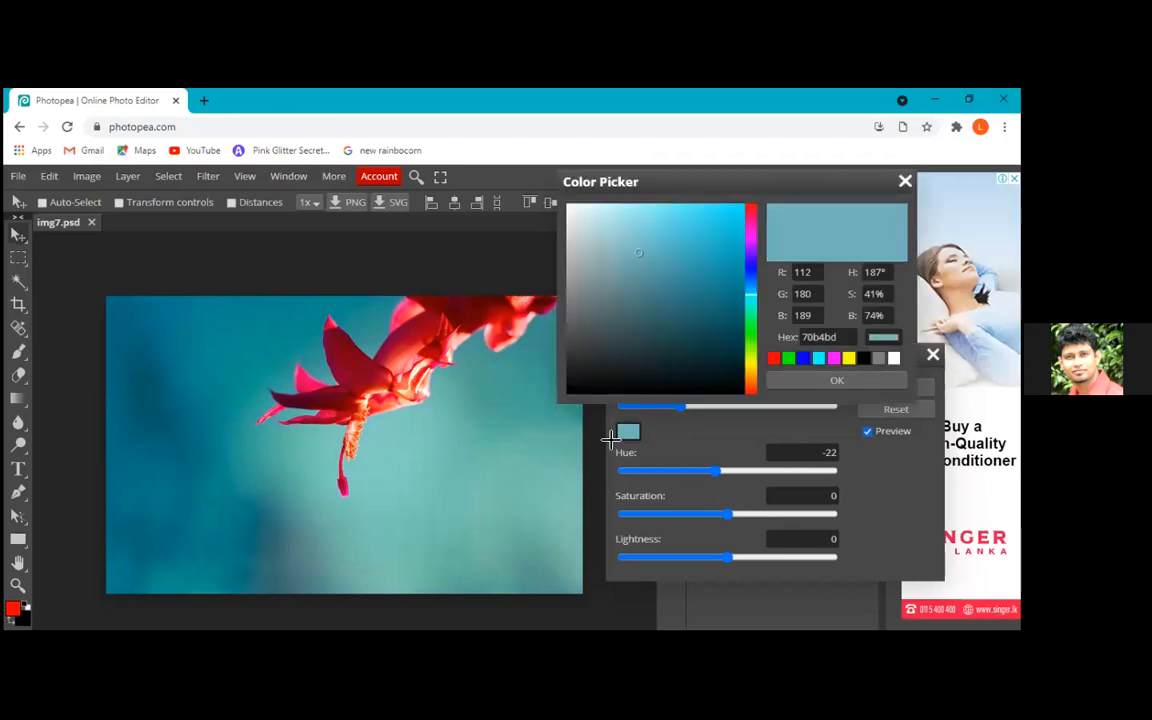
pyautogui.click(587, 470)
pyautogui.click(731, 438)
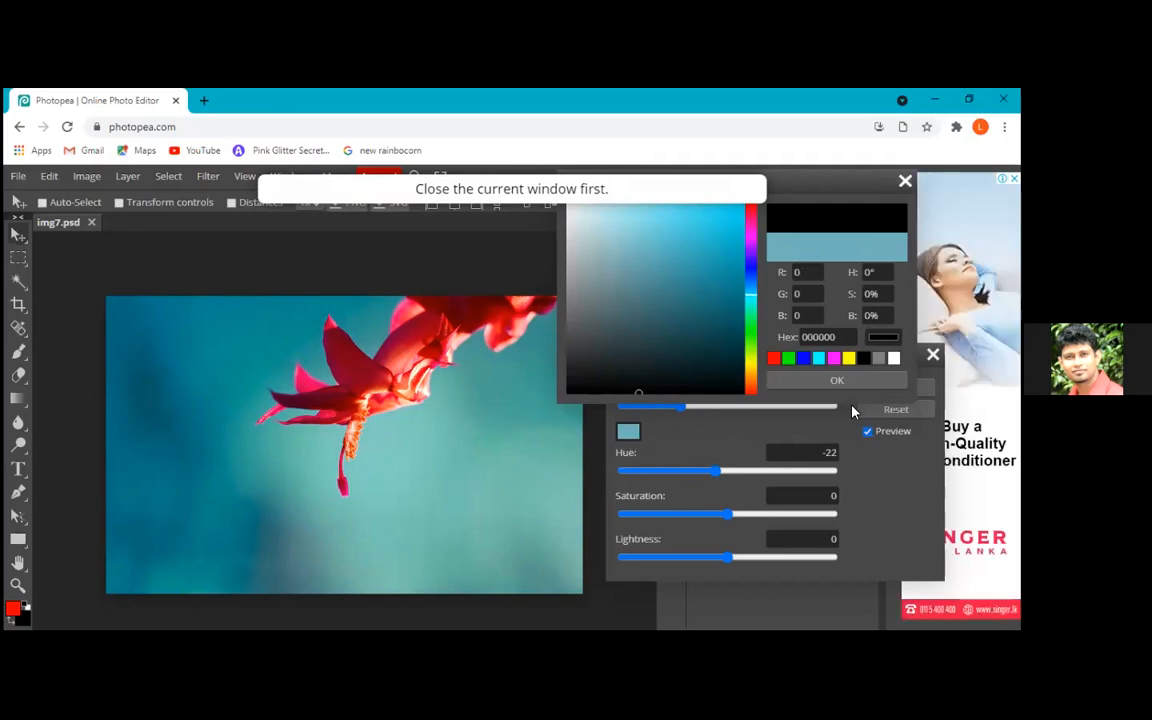
pyautogui.click(839, 381)
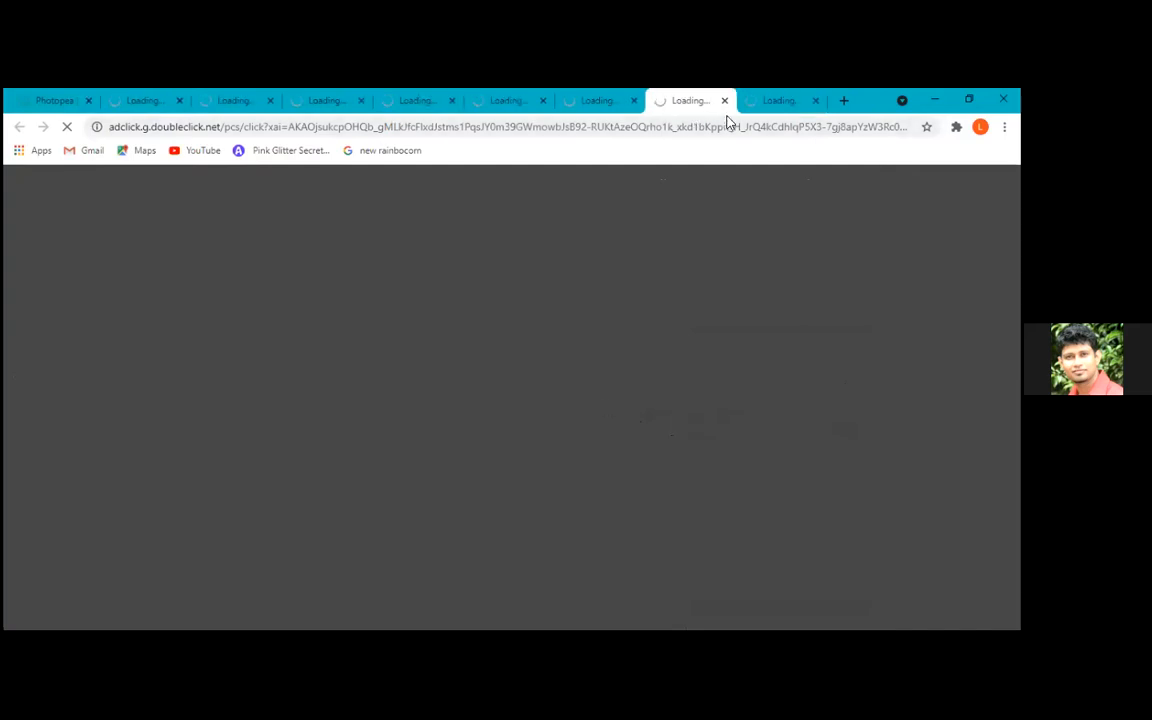
pyautogui.click(67, 101)
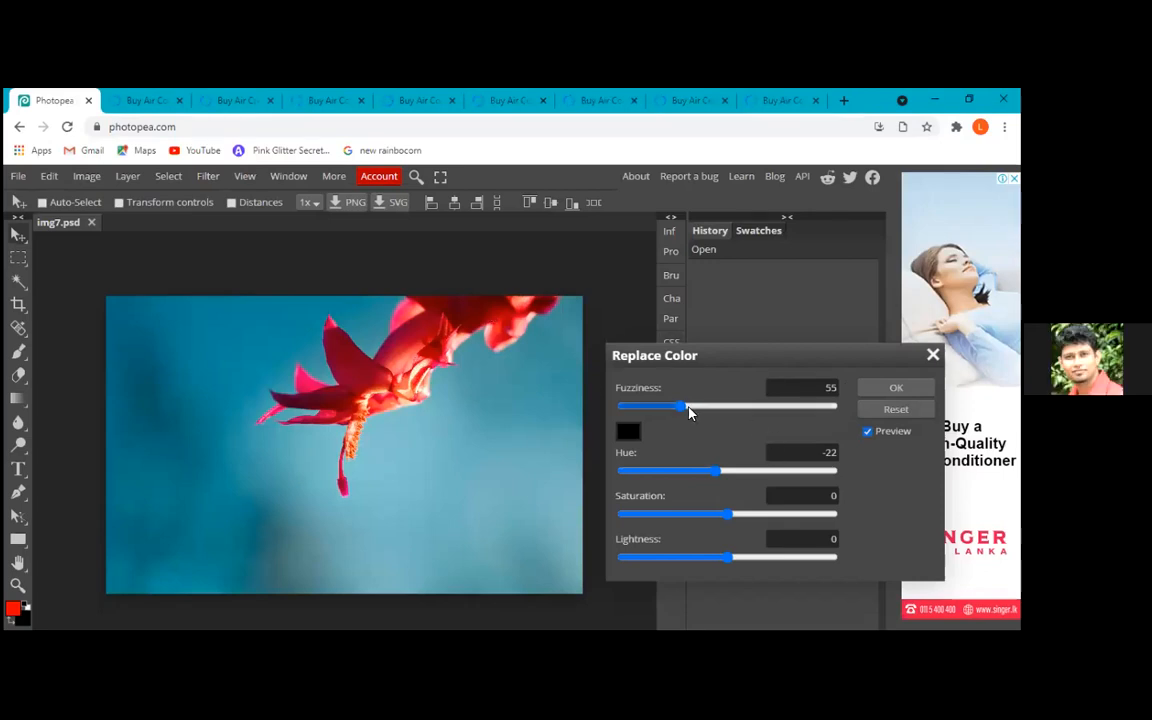
# Sample the blue background again and accept #74b2bd as the colour to replace
pyautogui.click(624, 433)
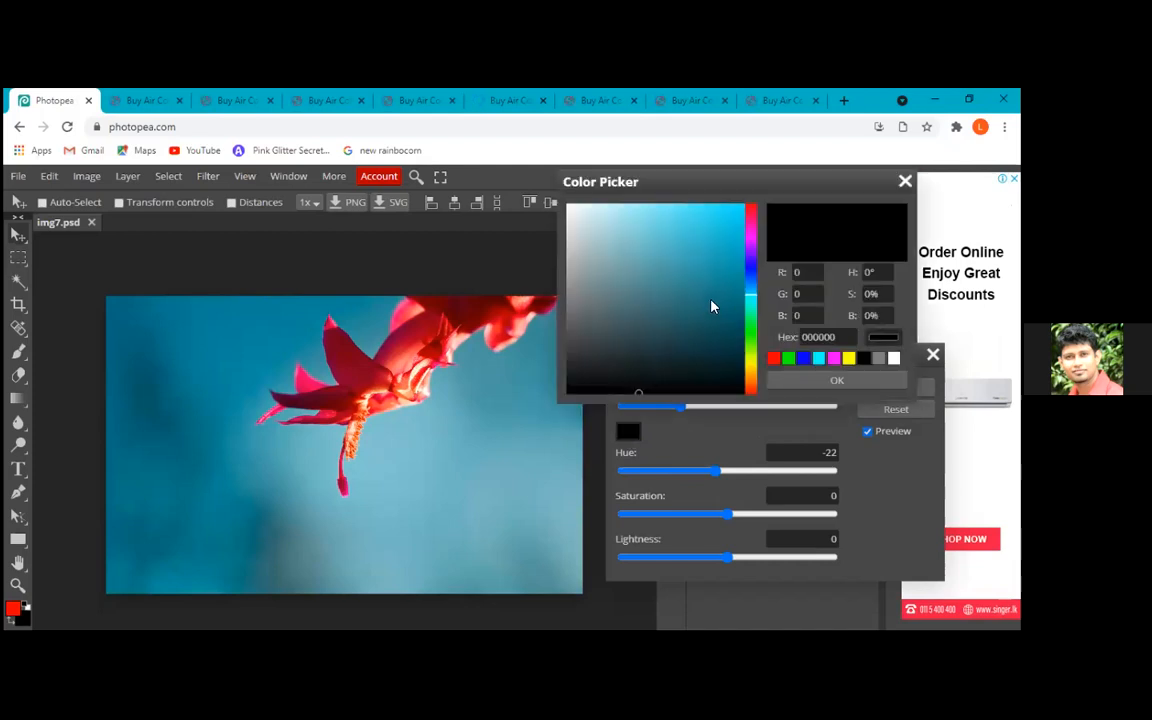
pyautogui.click(697, 255)
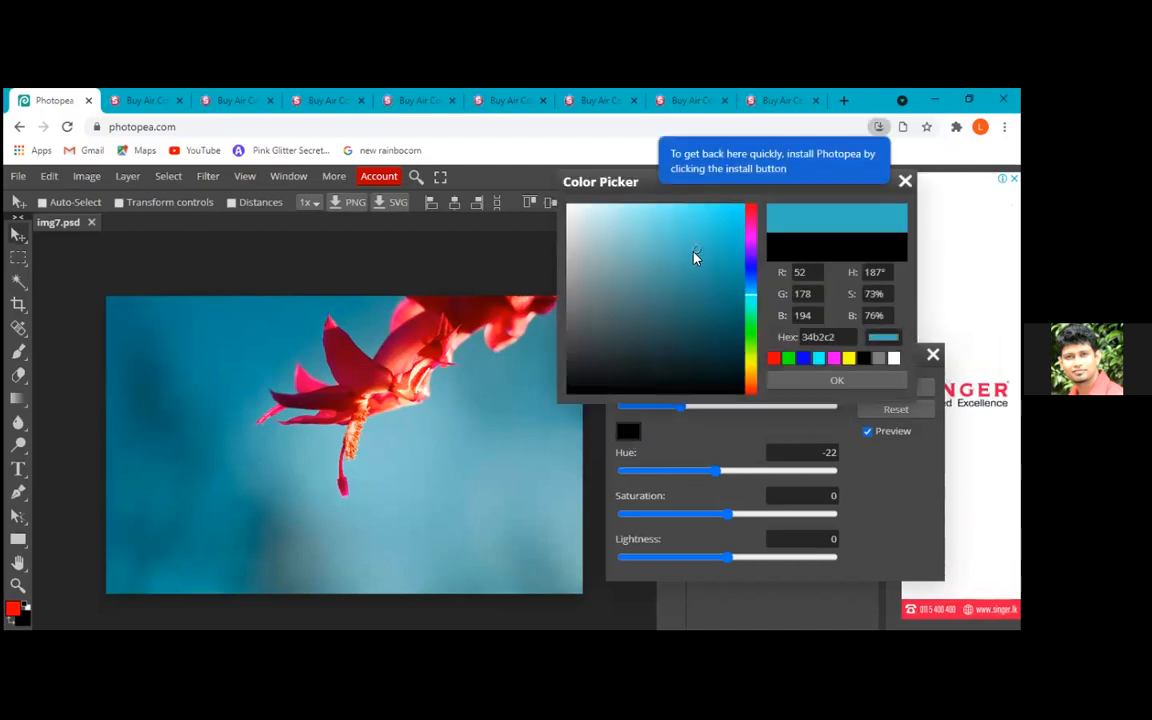
pyautogui.click(491, 478)
pyautogui.click(492, 483)
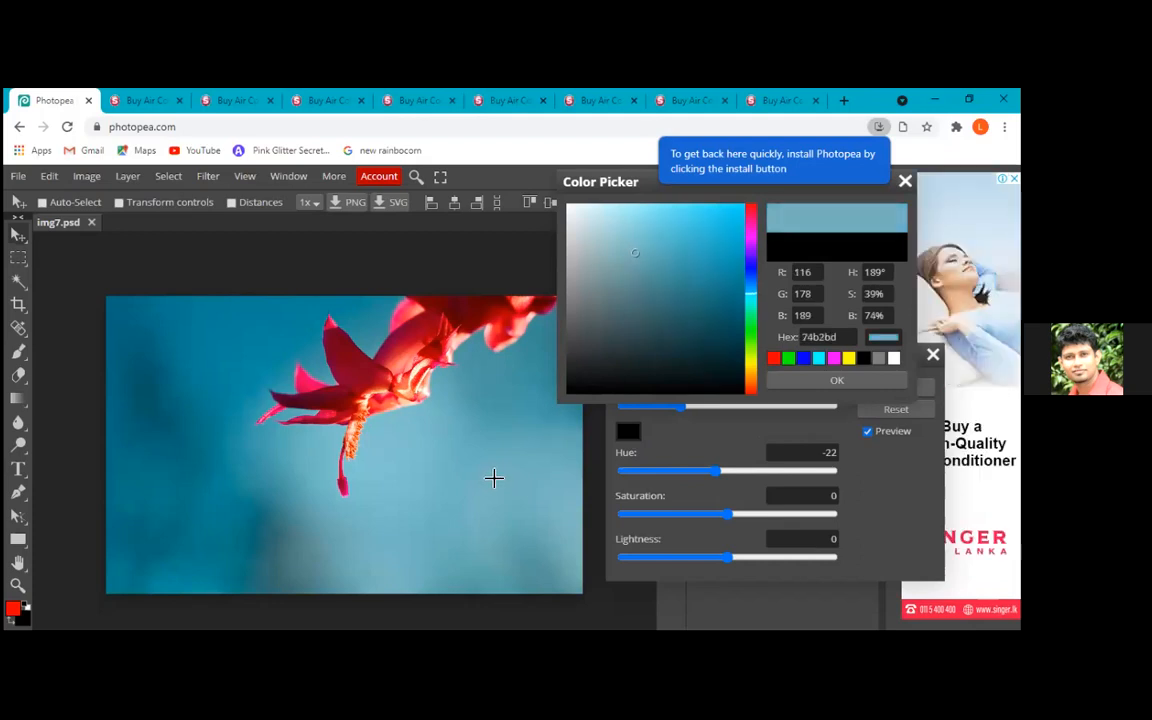
pyautogui.click(828, 380)
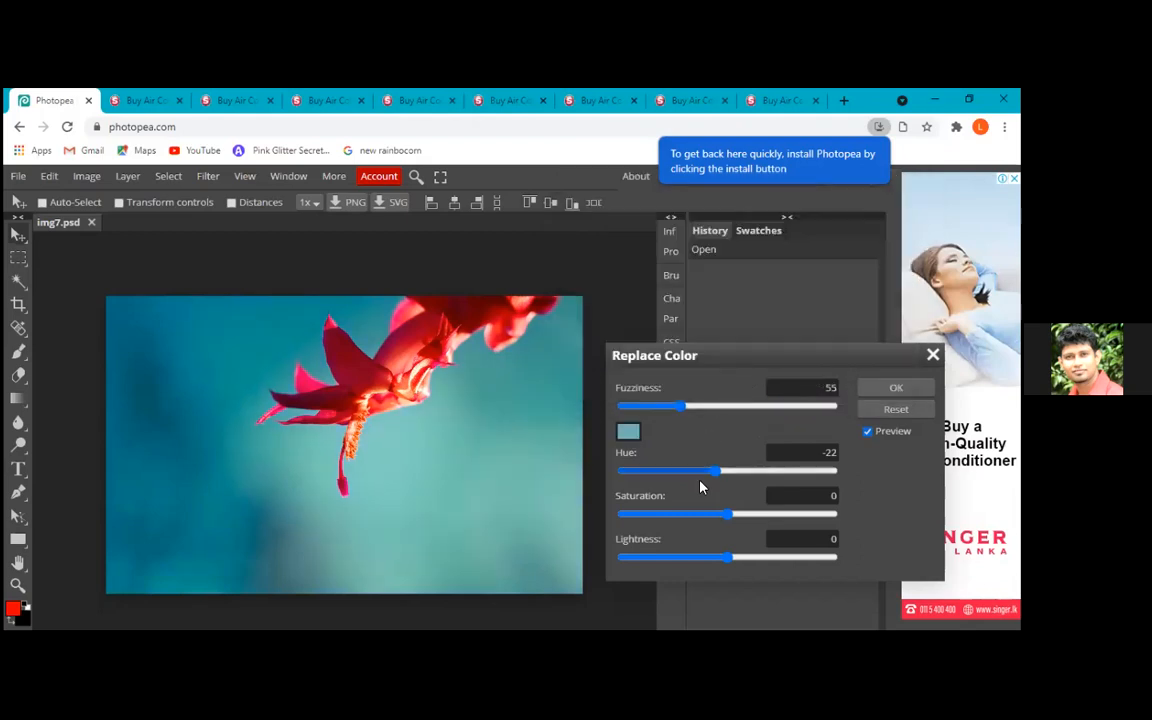
# Recolour the background with hue 142, test fuzziness 0 and restore 55, and raise saturation to 77 before reducing it
pyautogui.moveTo(717, 478); pyautogui.dragTo(806, 478)
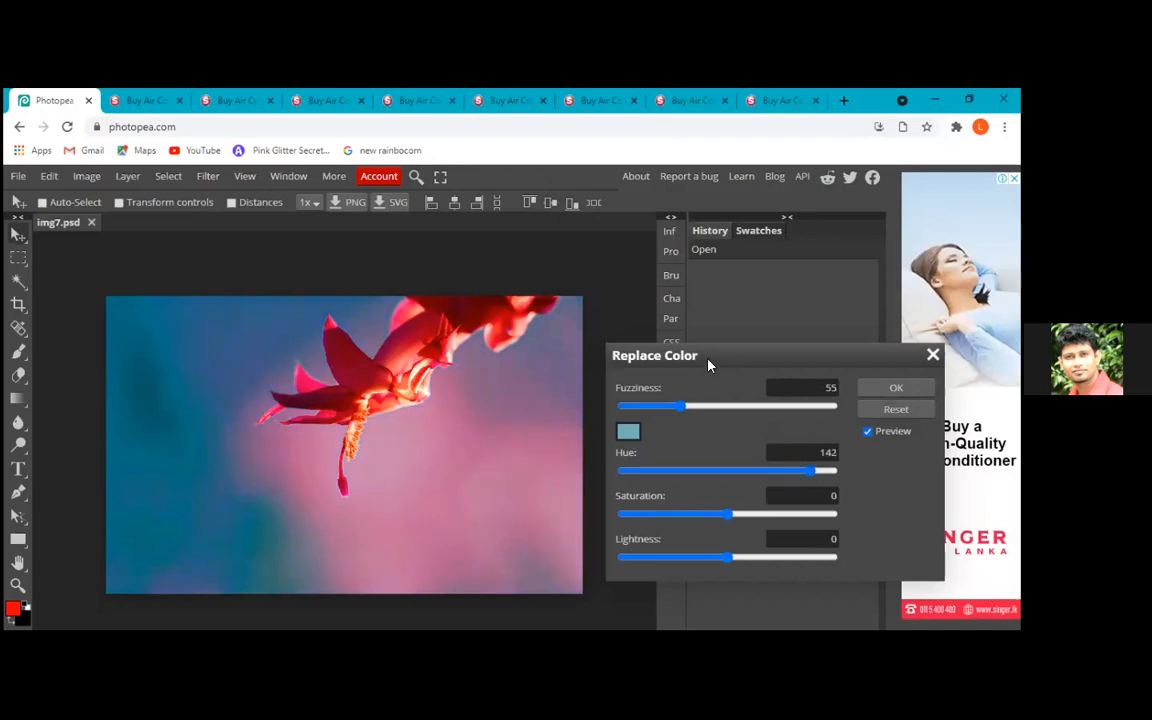
pyautogui.moveTo(684, 409); pyautogui.dragTo(564, 437)
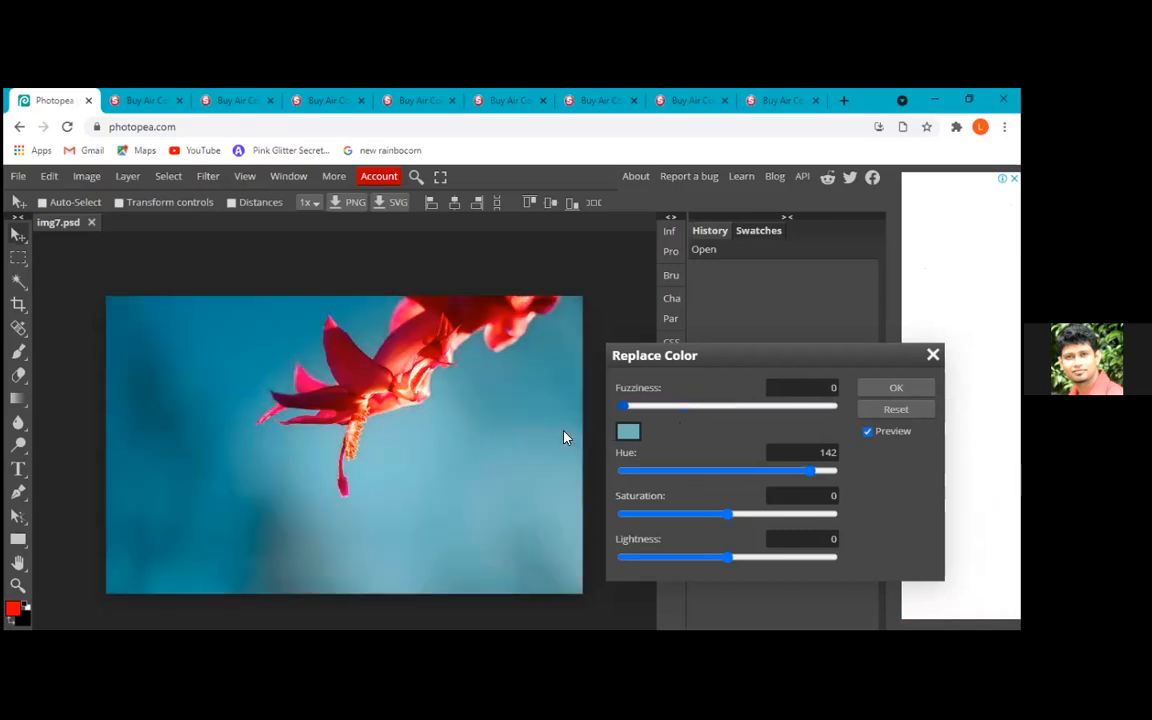
pyautogui.moveTo(622, 413); pyautogui.dragTo(680, 406)
pyautogui.moveTo(728, 516); pyautogui.dragTo(817, 520)
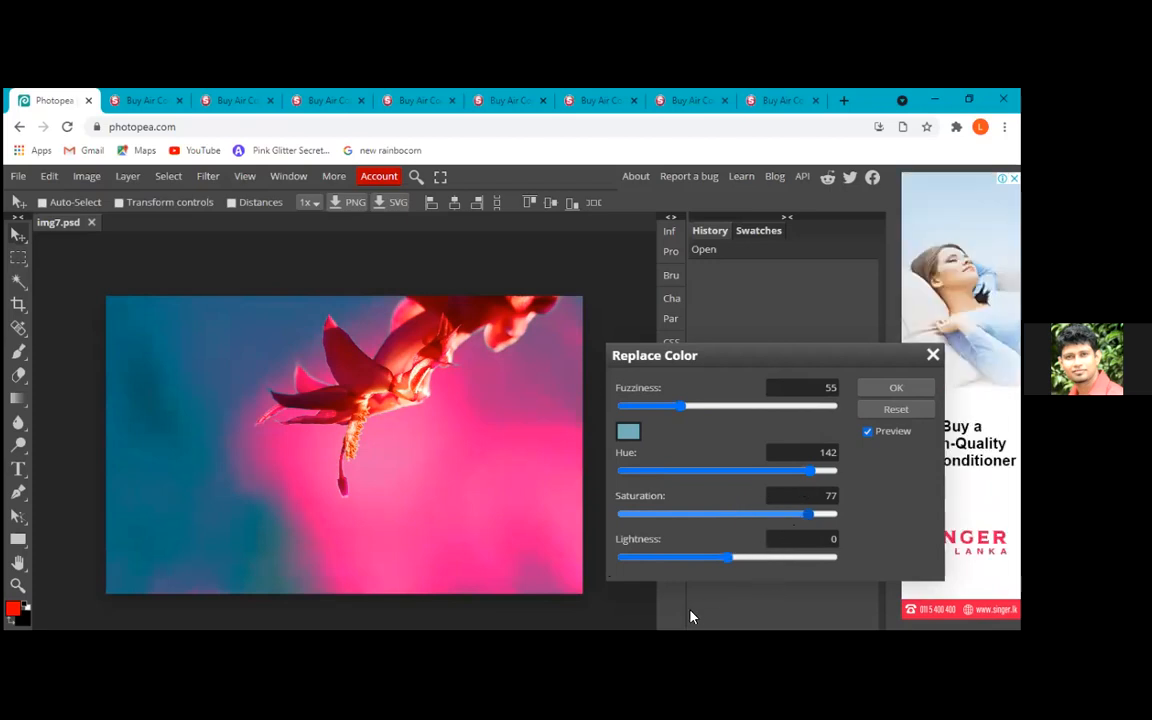
pyautogui.moveTo(808, 514); pyautogui.dragTo(760, 514)
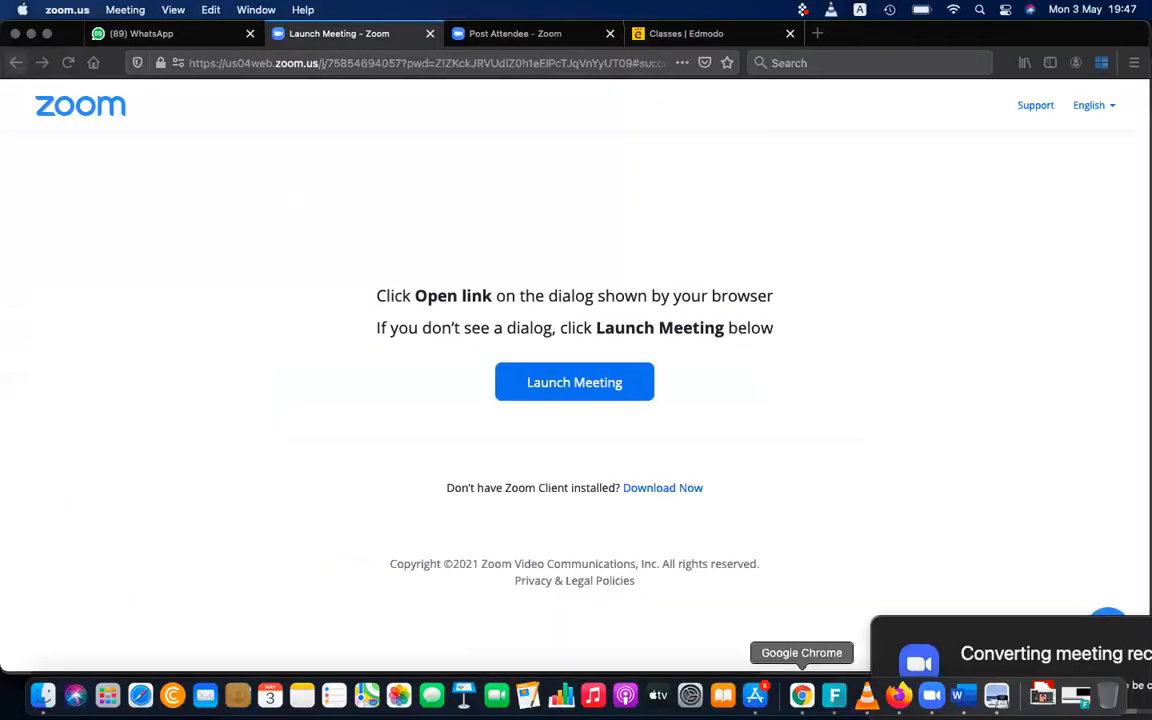
# Switch to the Google Chrome window with Photopea and close 03.psd, discarding its unsaved changes
pyautogui.click(801, 695)
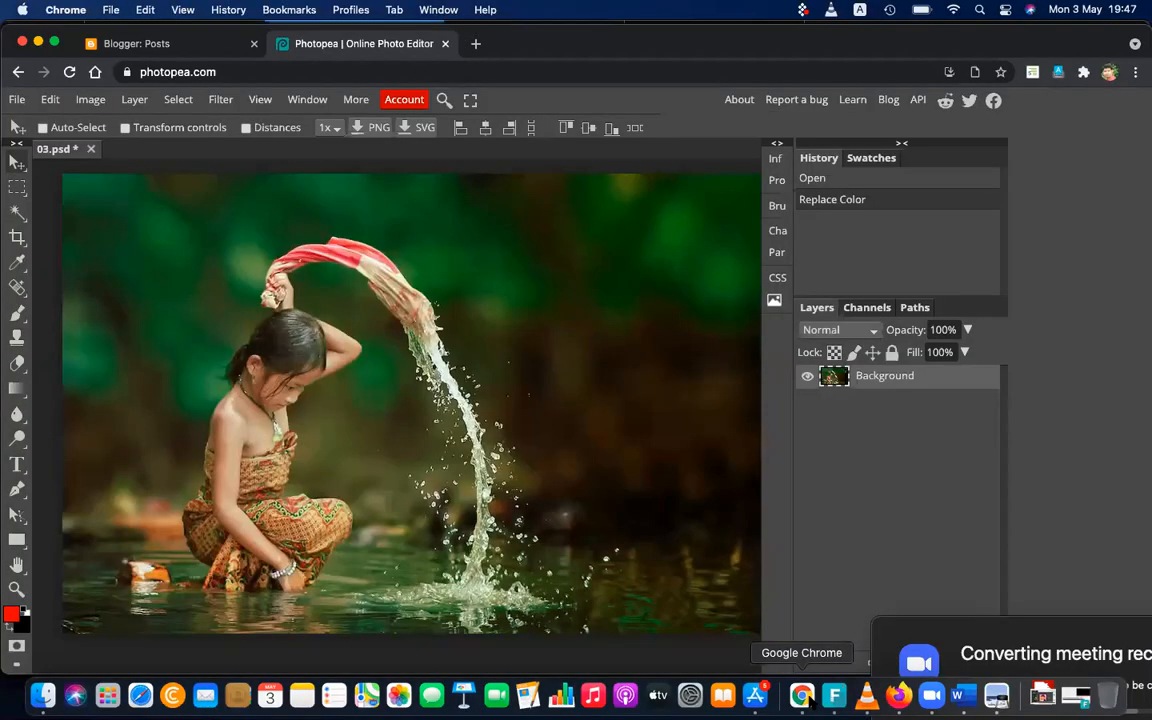
pyautogui.click(89, 149)
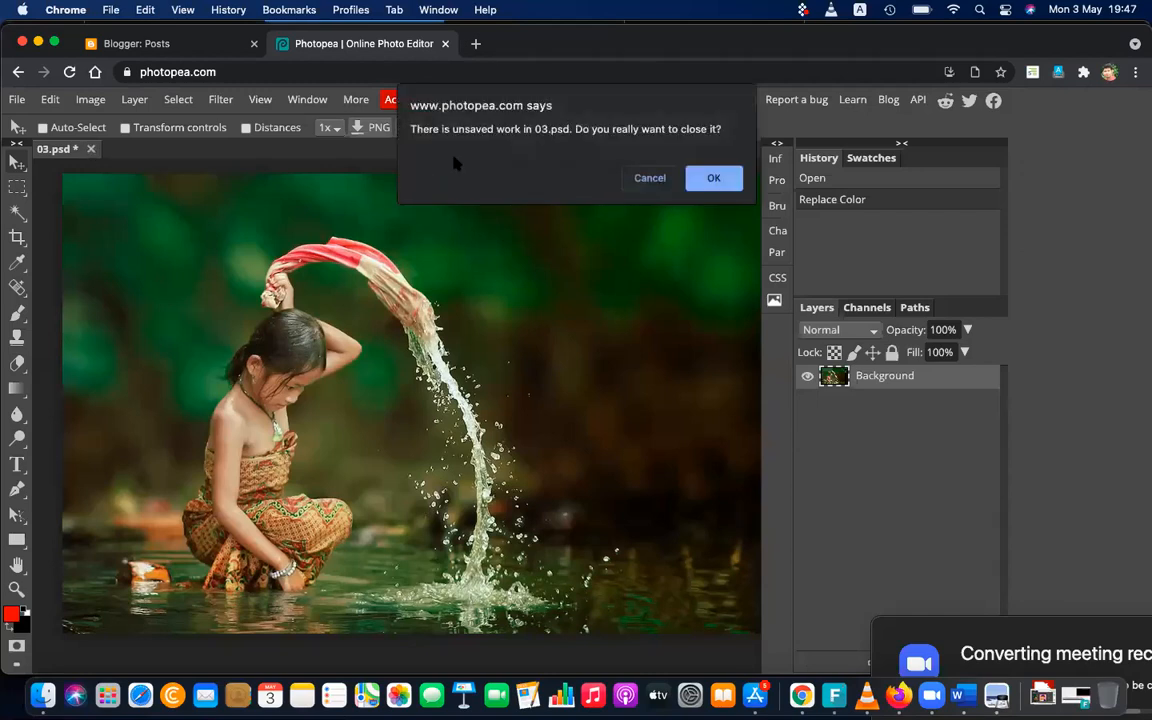
pyautogui.click(703, 180)
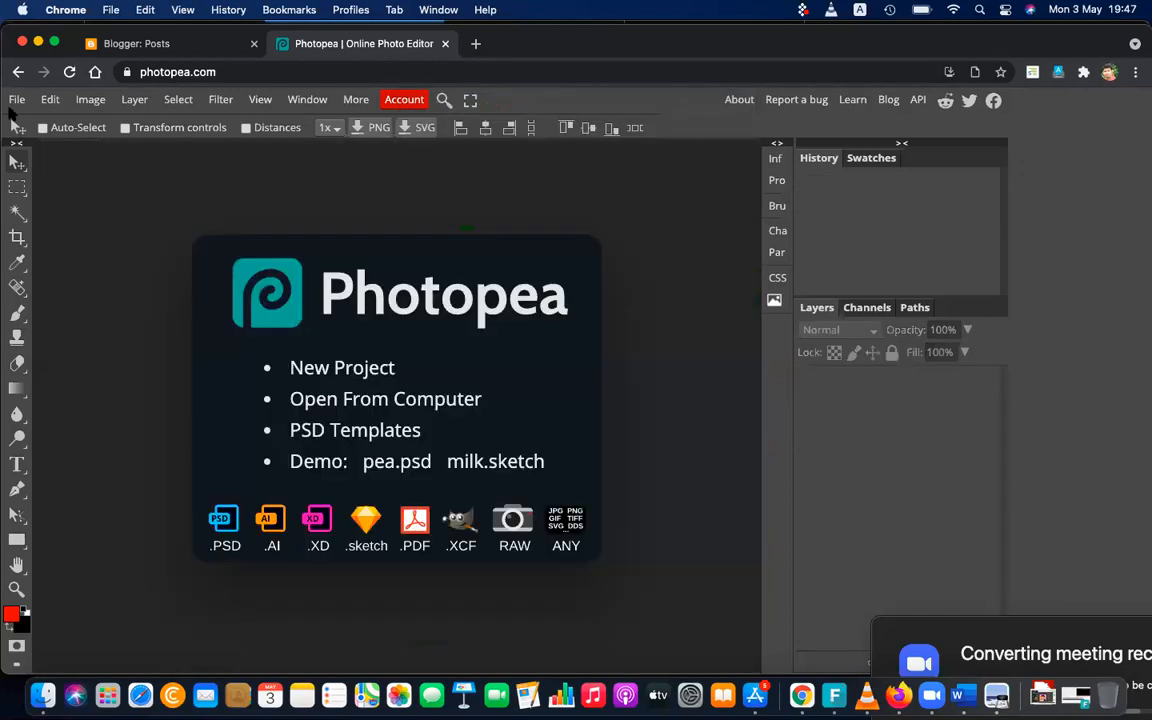
# Open the portrait photo _SSH0109.jpg from the Desktop folder
pyautogui.click(12, 95)
pyautogui.click(40, 148)
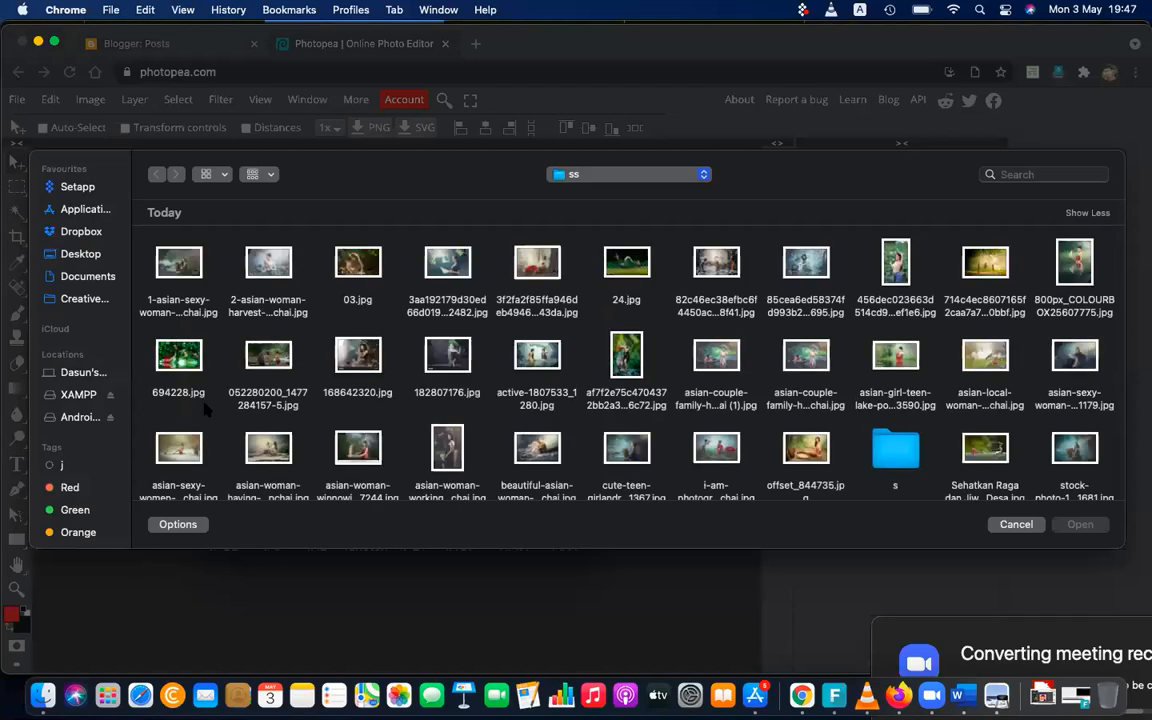
pyautogui.click(96, 255)
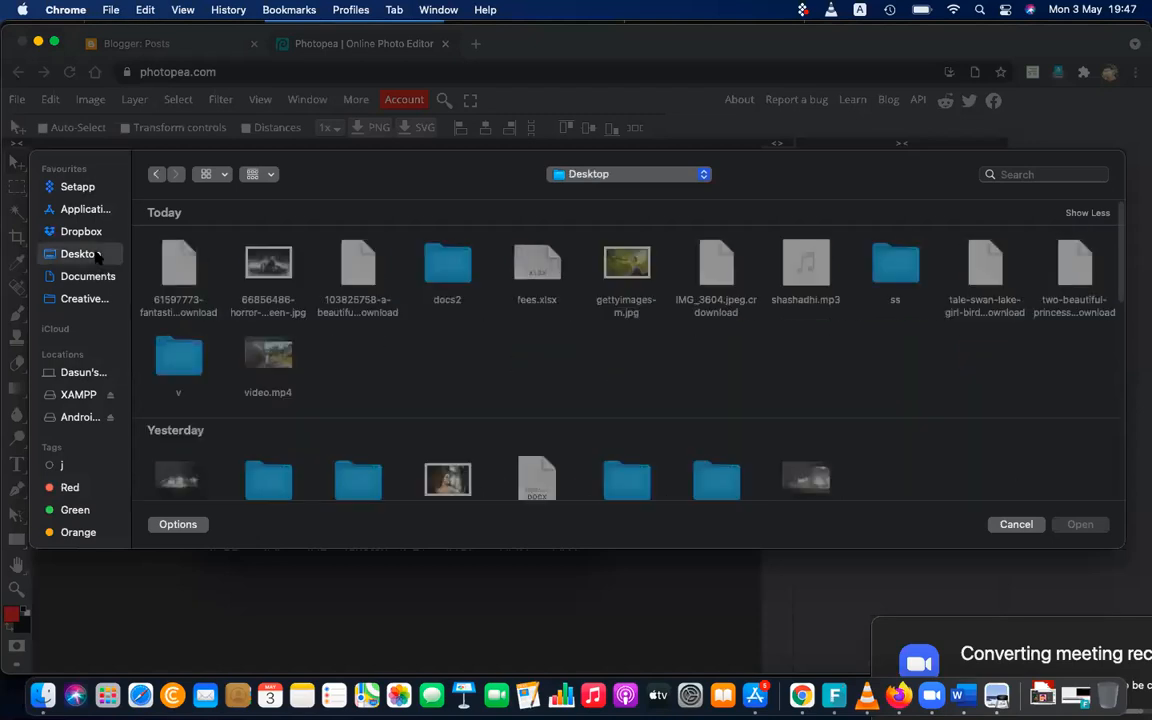
pyautogui.scroll(-5, 444, 404)
pyautogui.scroll(-10, 444, 404)
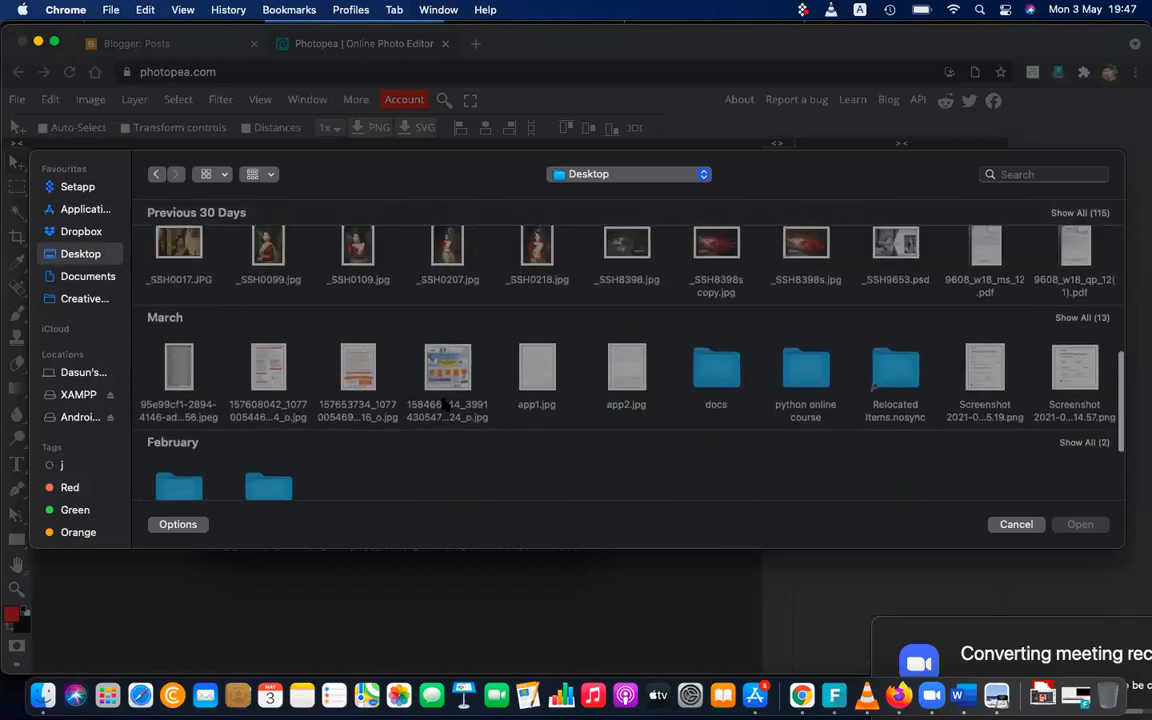
pyautogui.click(358, 247)
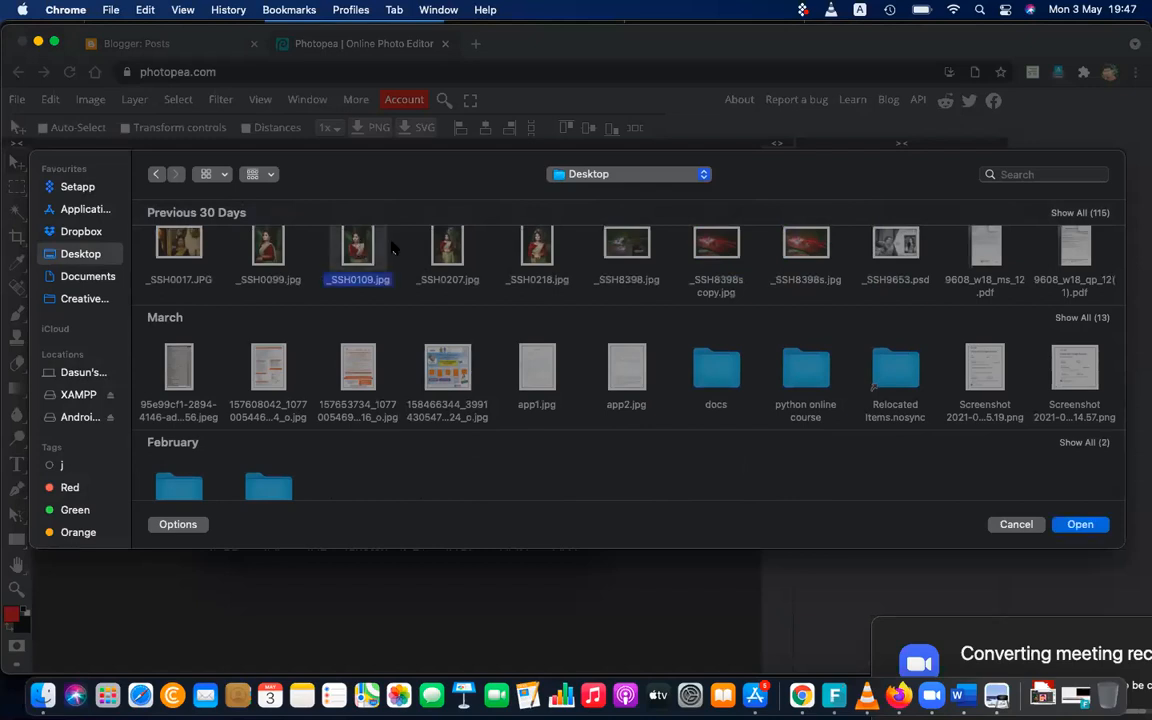
pyautogui.click(1080, 524)
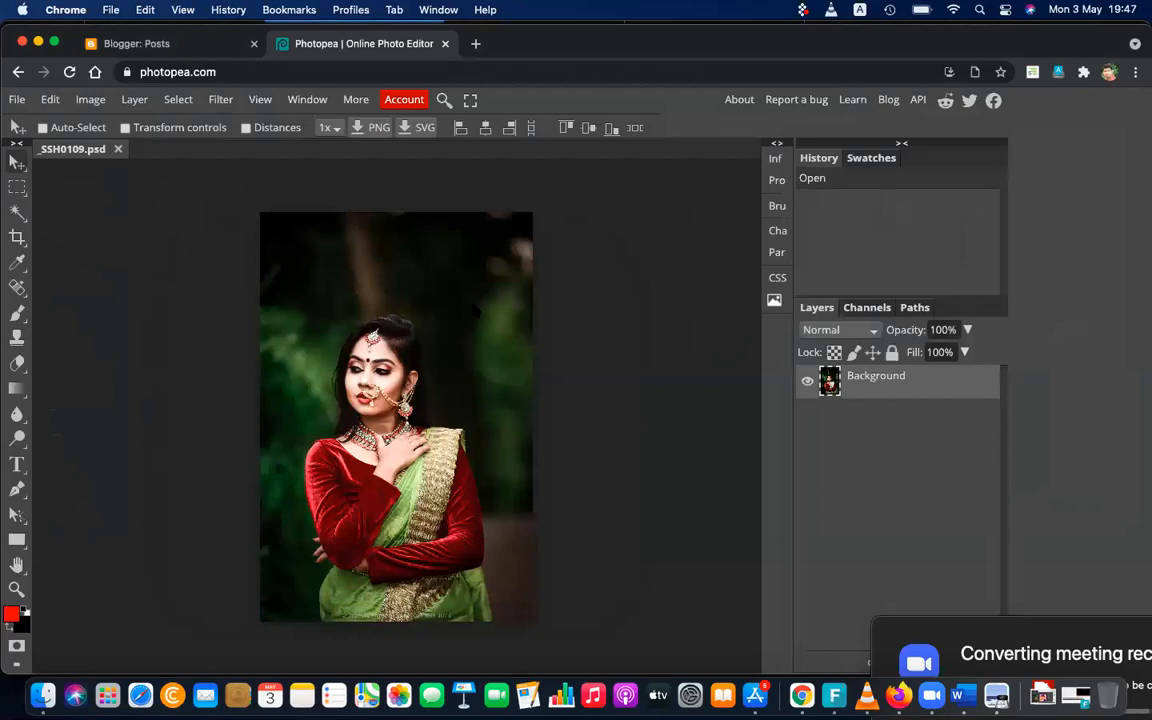
# Open the Replace Color adjustment for the portrait with the red blouse and green sari in close view
pyautogui.press('super+plus')
pyautogui.scroll(-4, 423, 267)
pyautogui.hscroll(-4, 423, 267)
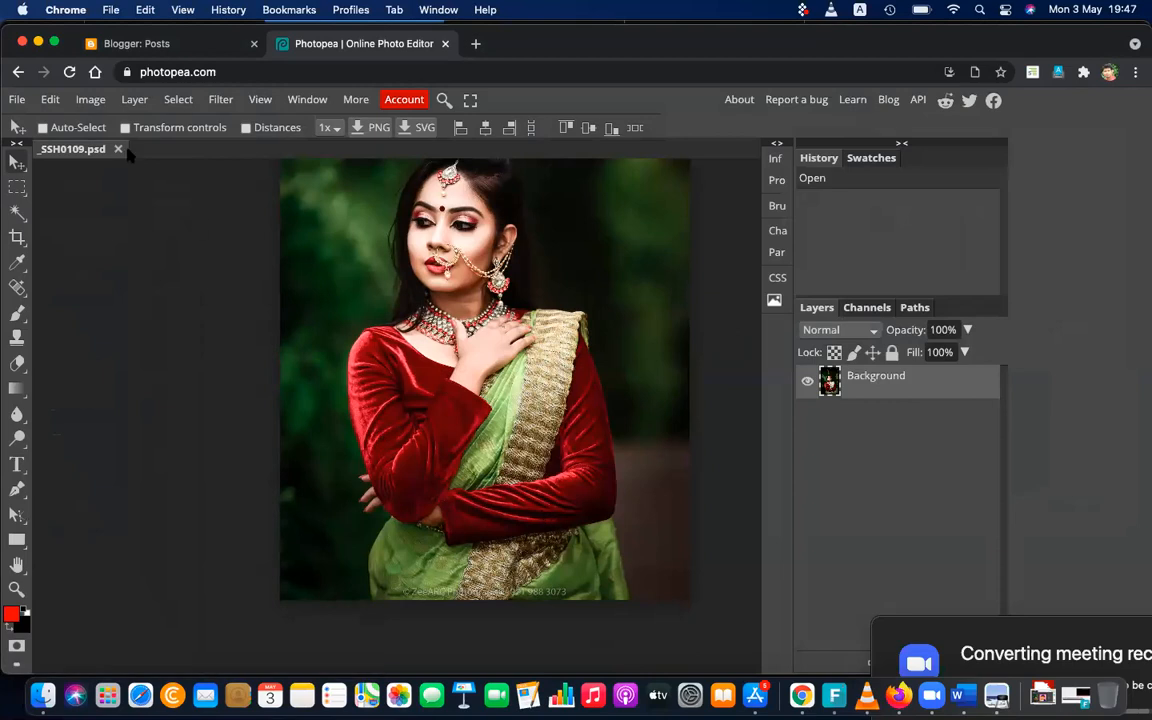
pyautogui.click(90, 99)
pyautogui.moveTo(112, 125)
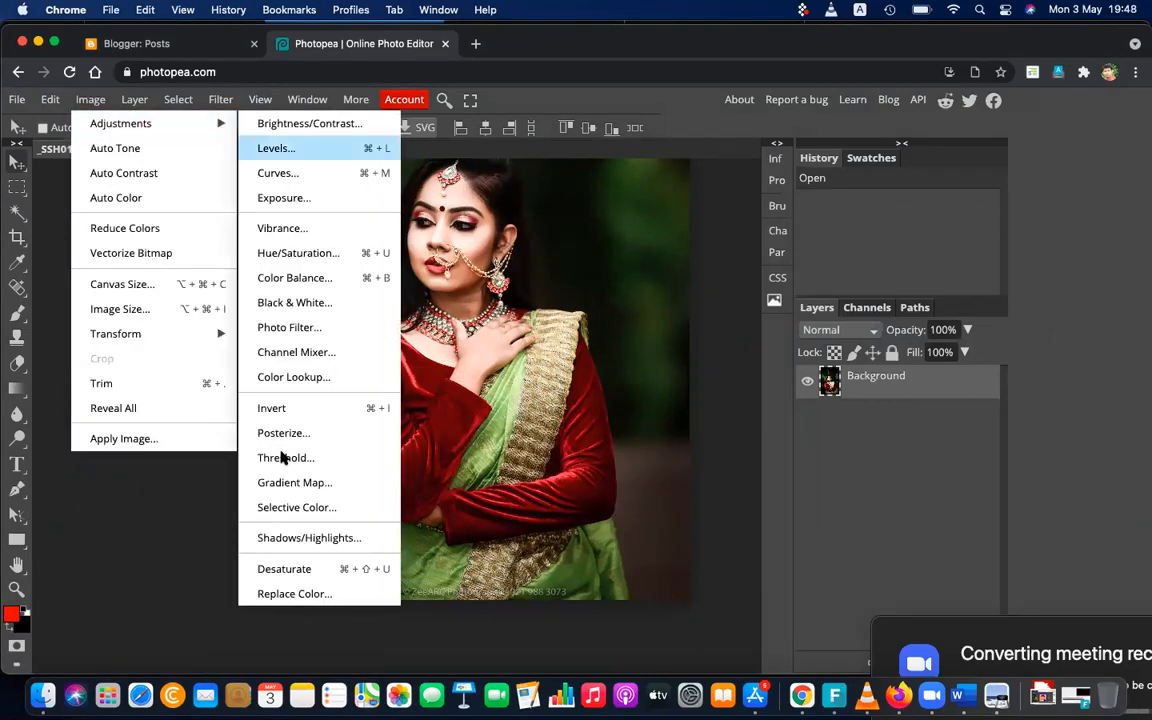
pyautogui.click(306, 594)
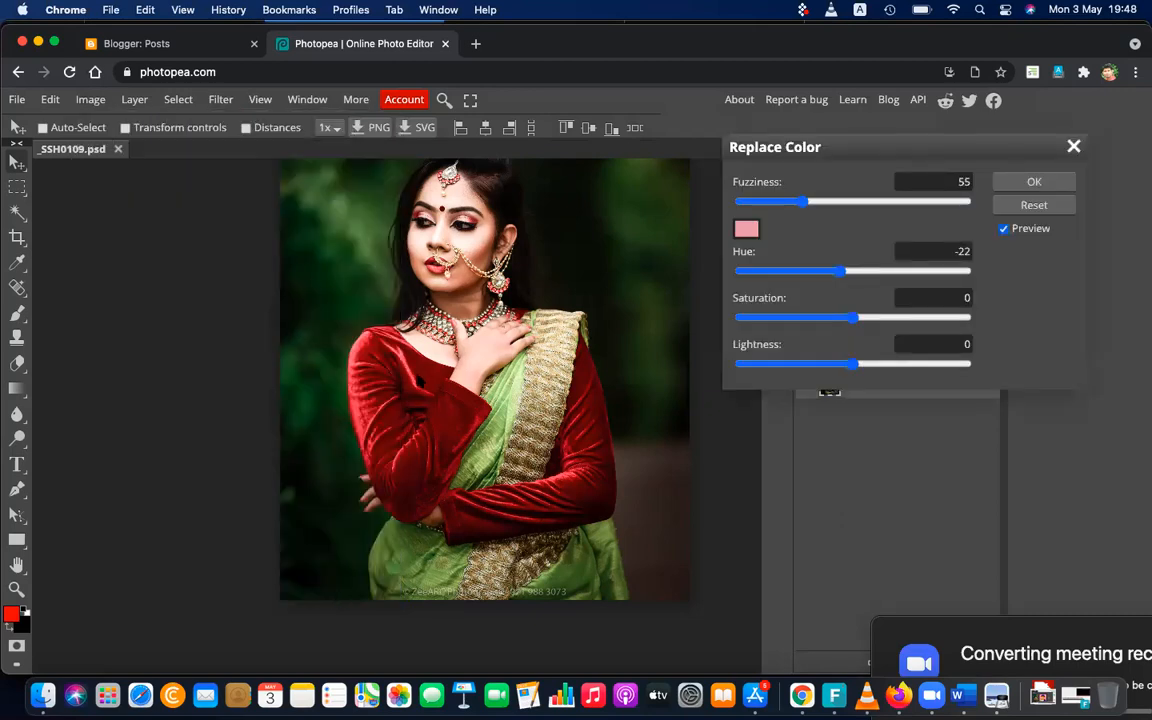
# Sample the dark red 610f13 from the blouse's shoulder as the colour to replace and accept it
pyautogui.click(746, 229)
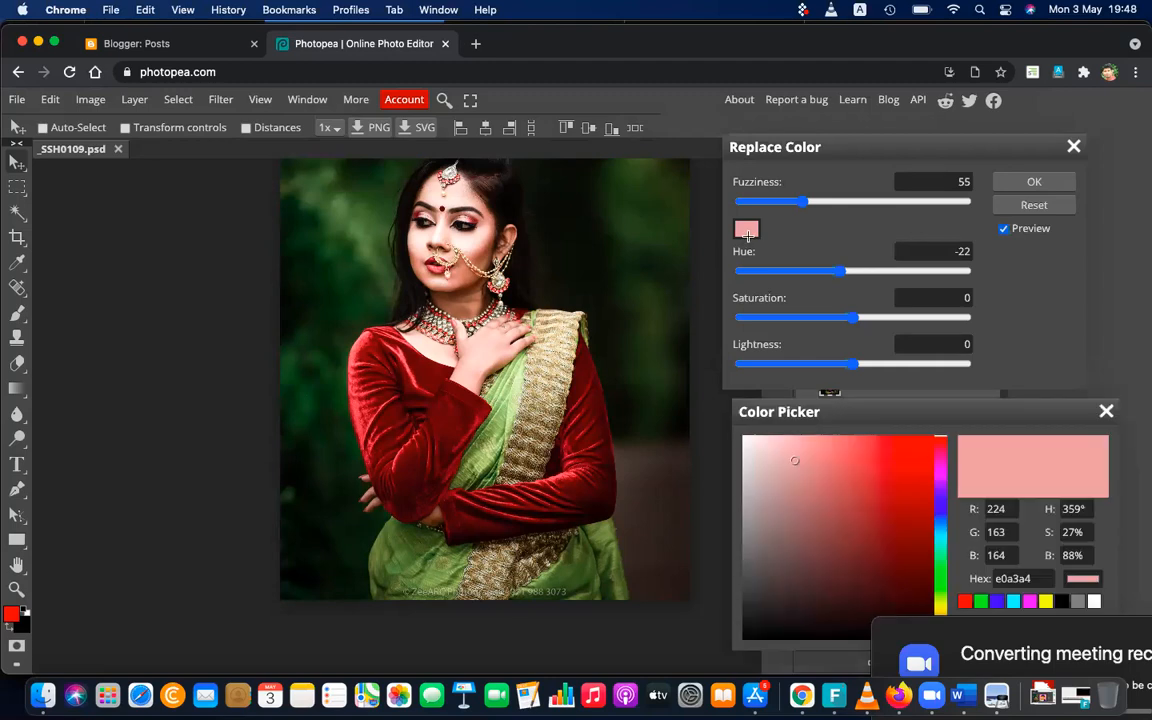
pyautogui.click(385, 340)
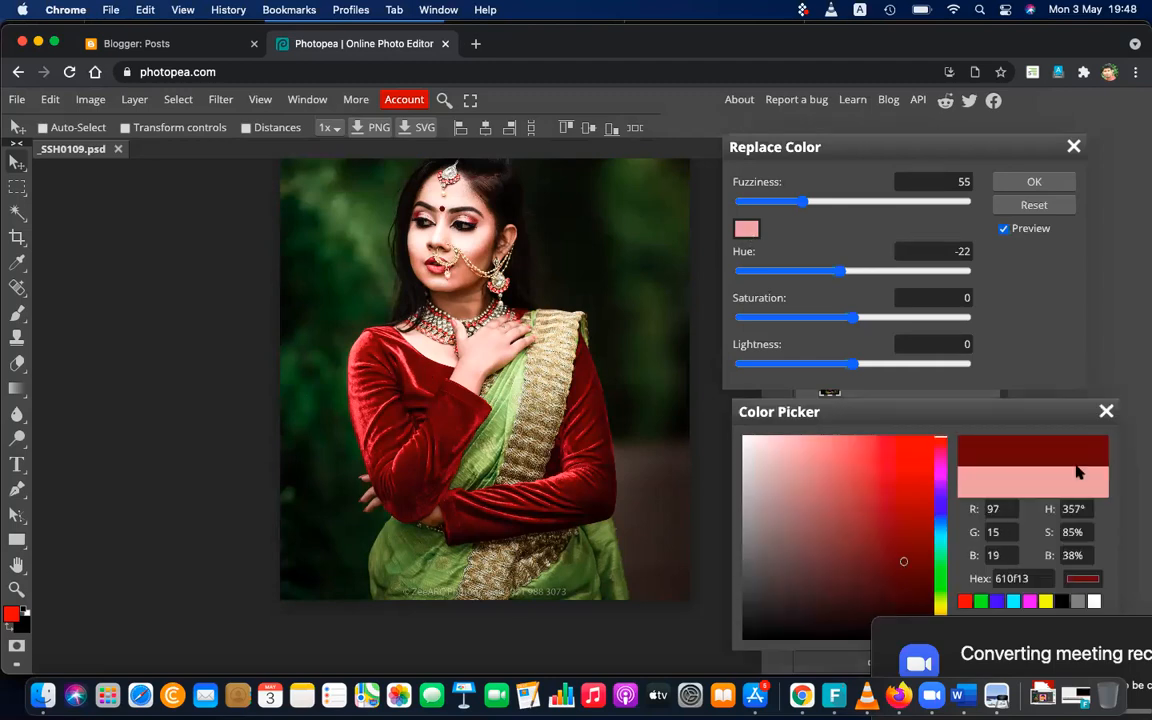
pyautogui.moveTo(1069, 408); pyautogui.dragTo(1035, 283)
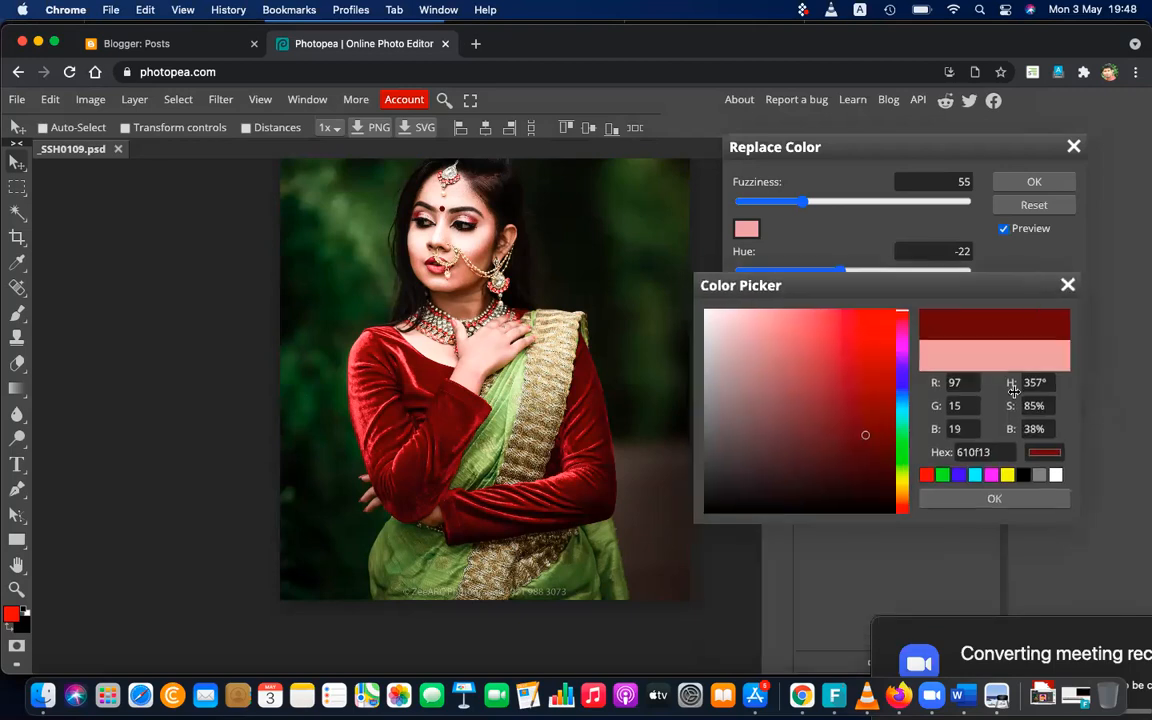
pyautogui.click(1015, 503)
# Apply Replace Color to the blouse with fuzziness 102, hue -31, saturation -5 and lightness 17
pyautogui.moveTo(849, 270)
pyautogui.mouseDown()
pyautogui.moveTo(771, 272)
pyautogui.moveTo(879, 276)
pyautogui.moveTo(946, 295)
pyautogui.moveTo(908, 289)
pyautogui.moveTo(902, 272)
pyautogui.moveTo(823, 268)
pyautogui.moveTo(836, 272)
pyautogui.mouseUp()
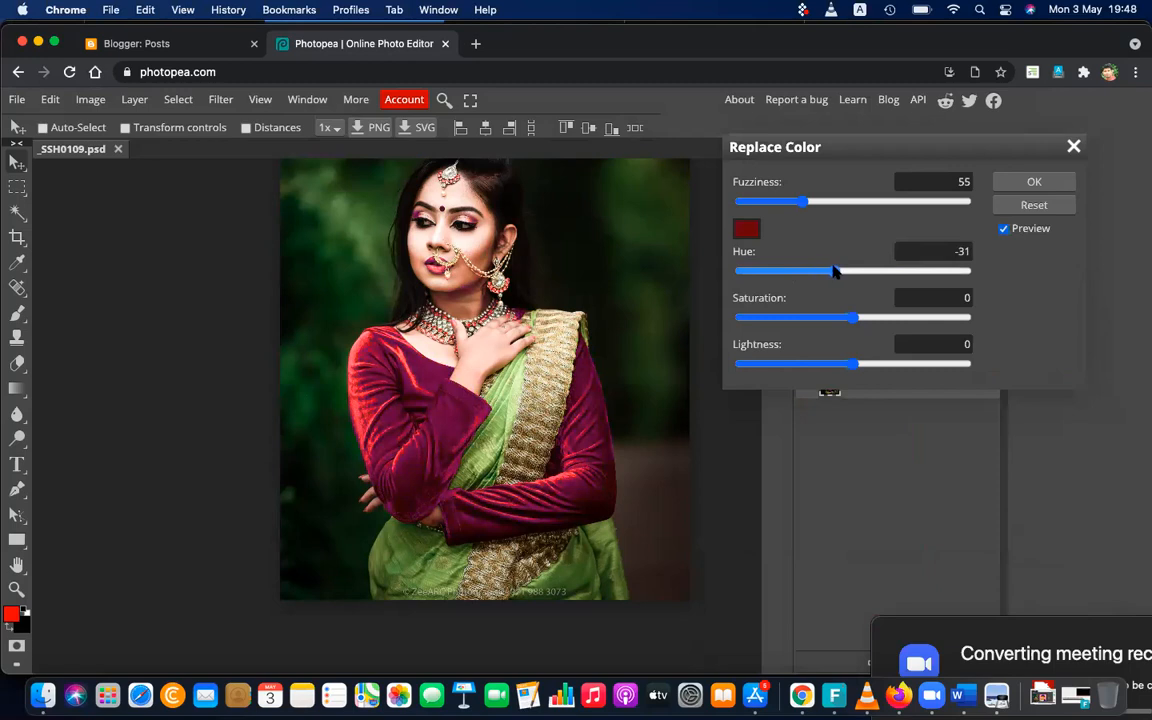
pyautogui.moveTo(826, 203); pyautogui.dragTo(855, 208)
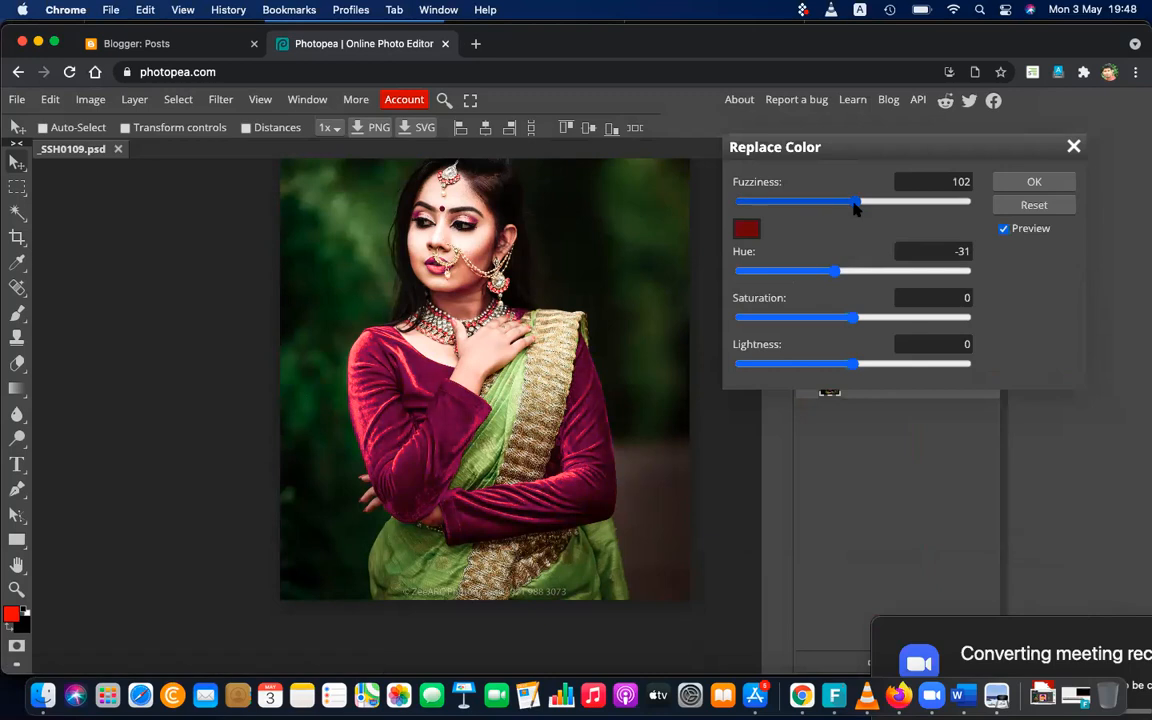
pyautogui.moveTo(853, 319); pyautogui.dragTo(746, 318)
pyautogui.moveTo(917, 335); pyautogui.dragTo(846, 320)
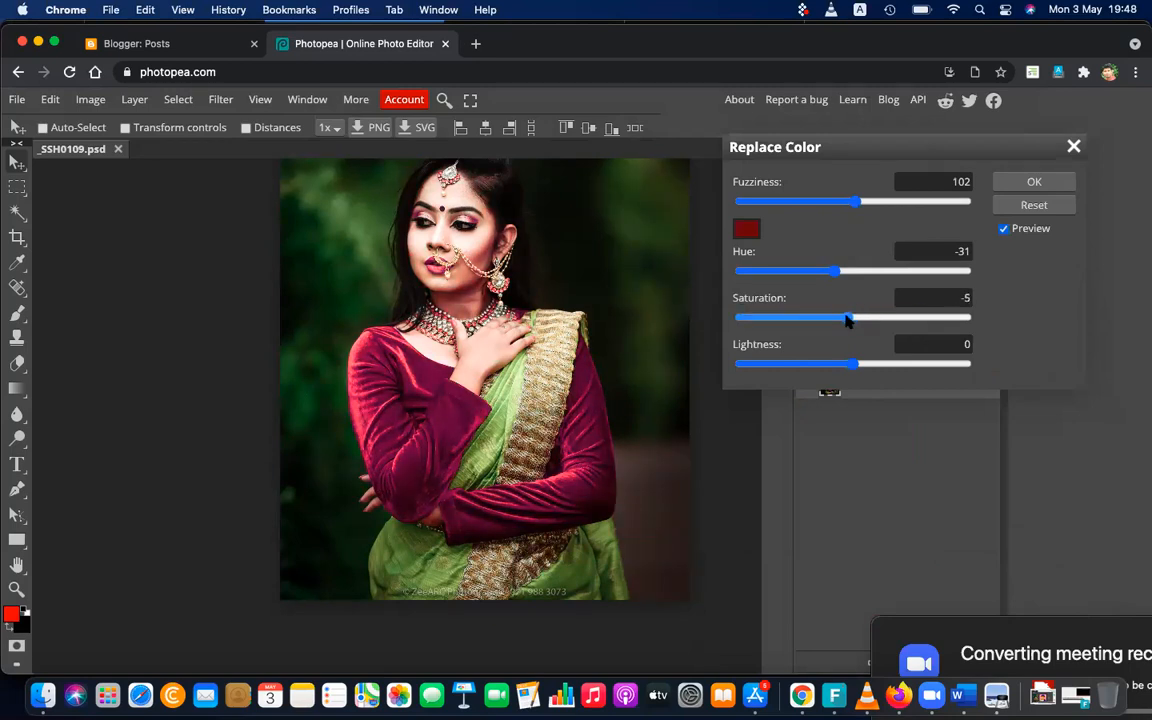
pyautogui.moveTo(856, 366)
pyautogui.mouseDown()
pyautogui.moveTo(825, 368)
pyautogui.moveTo(931, 366)
pyautogui.moveTo(872, 366)
pyautogui.mouseUp()
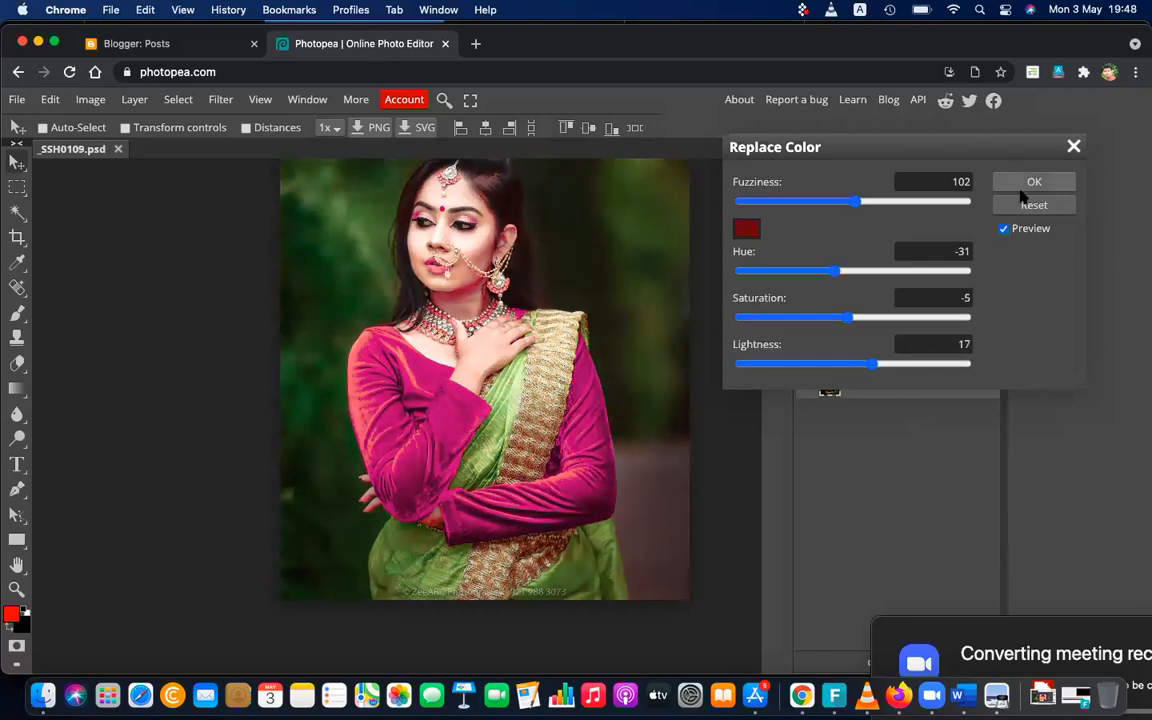
pyautogui.click(1028, 182)
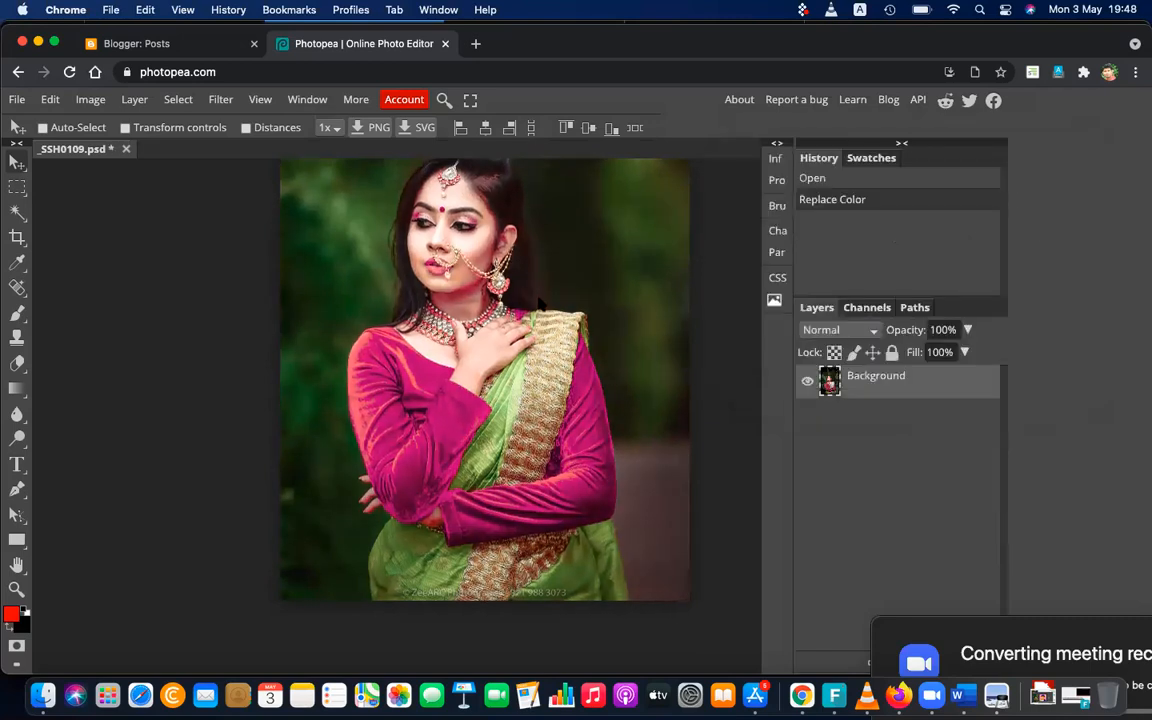
# Compare the portrait before and after by undoing and redoing the Replace Color adjustment
pyautogui.click(50, 99)
pyautogui.click(63, 120)
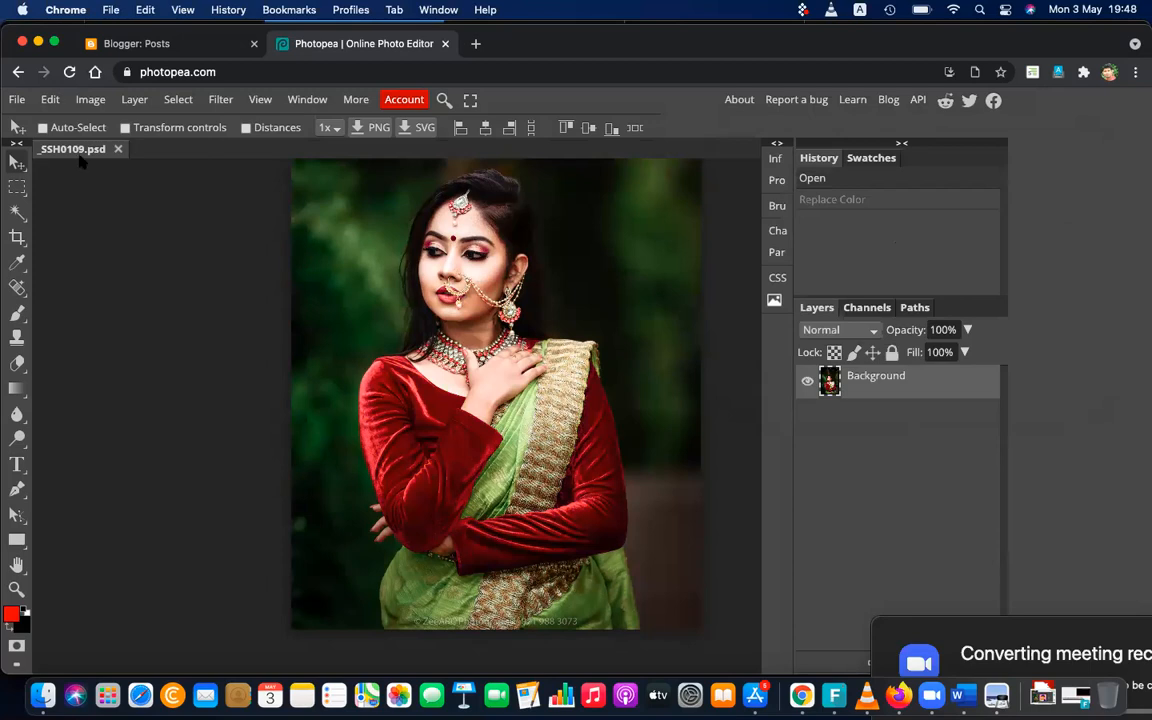
pyautogui.click(50, 99)
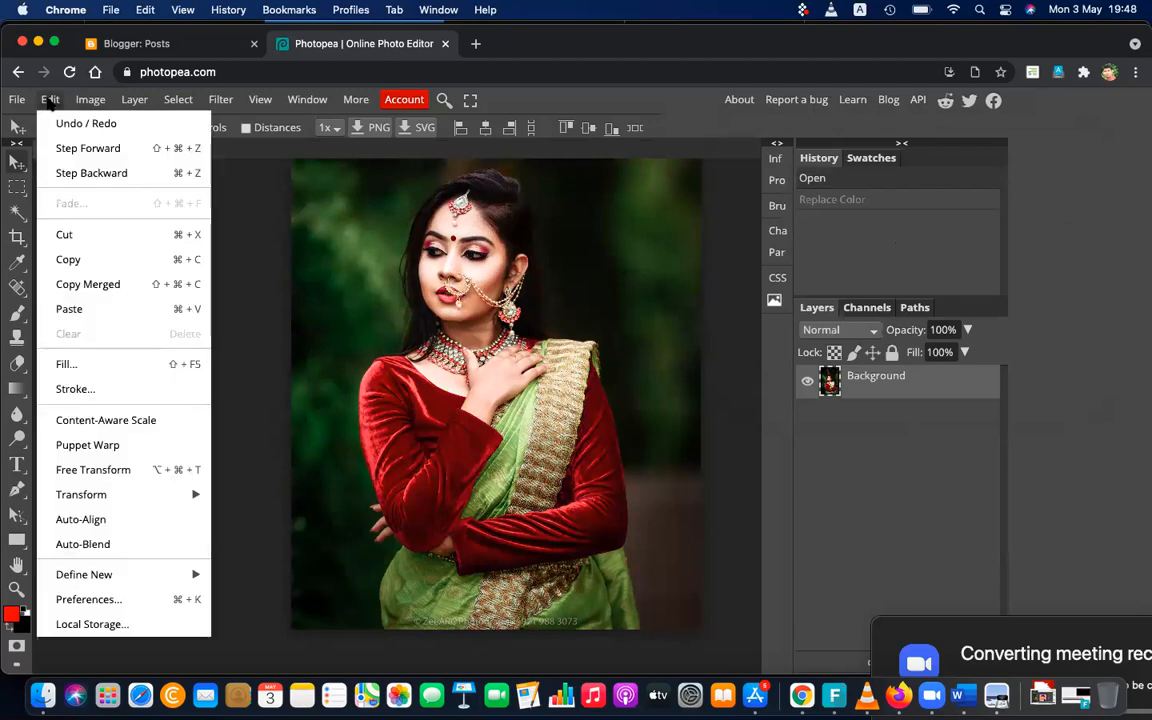
pyautogui.click(88, 148)
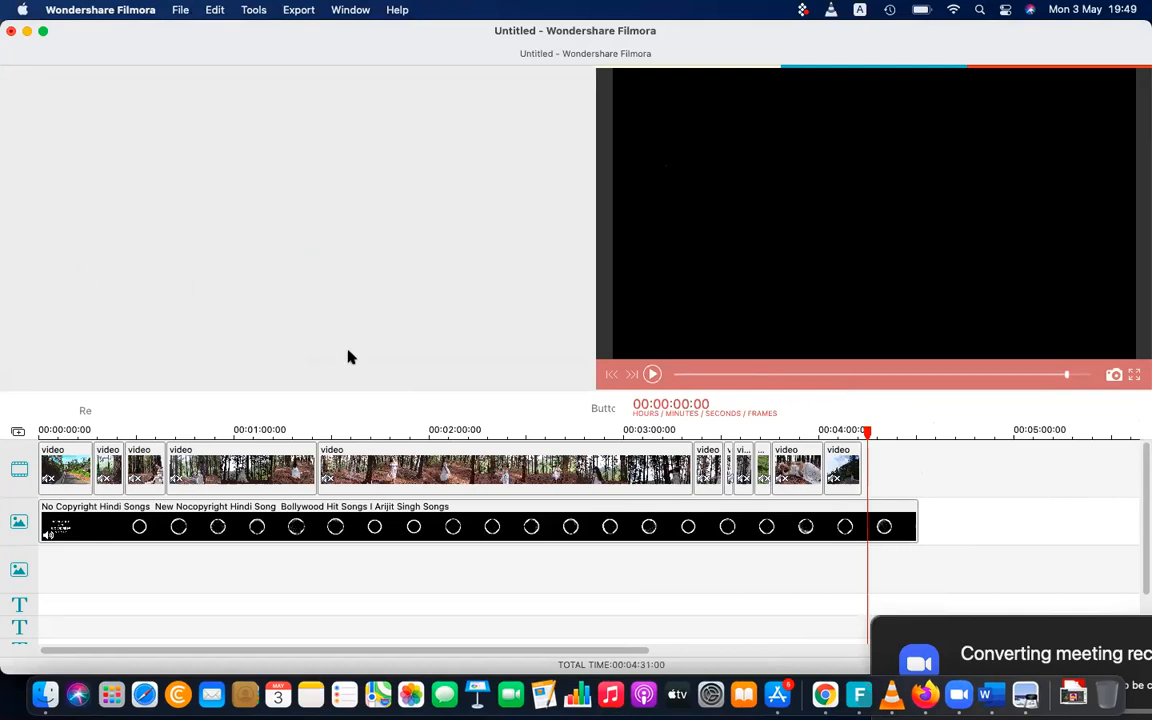
# Switch to Wondershare Filmora, inspect the opening clips and play the long forest clip shortly before the two-minute mark
pyautogui.click(76, 466)
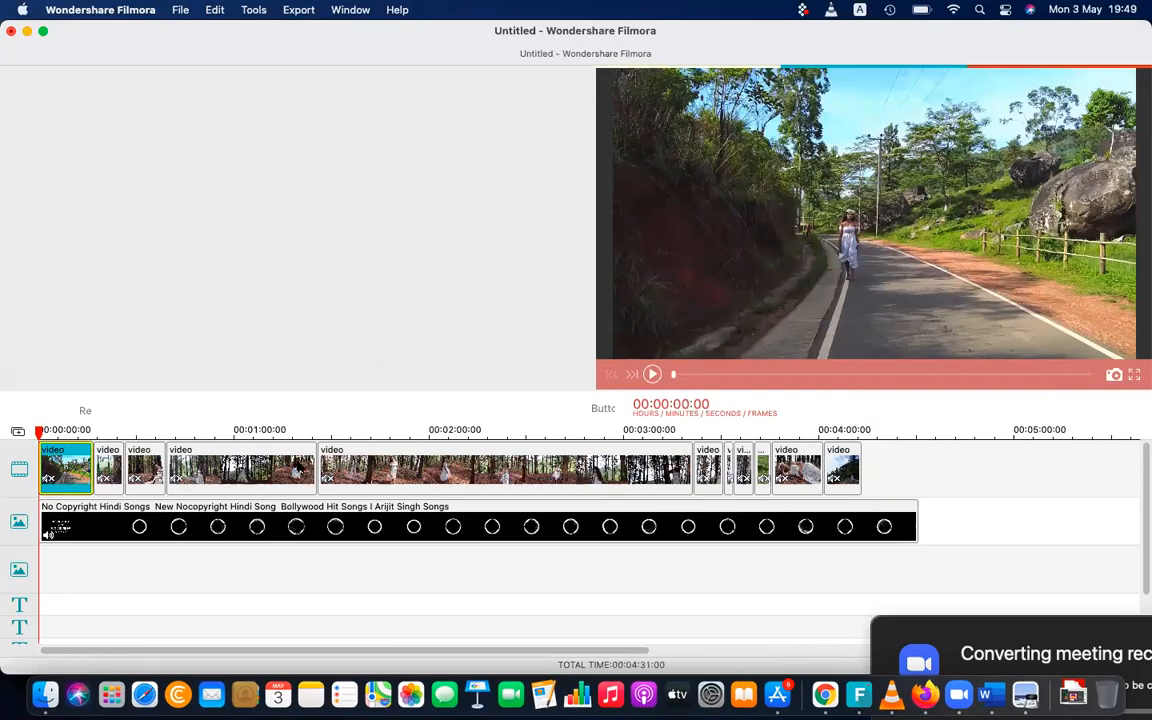
pyautogui.click(108, 468)
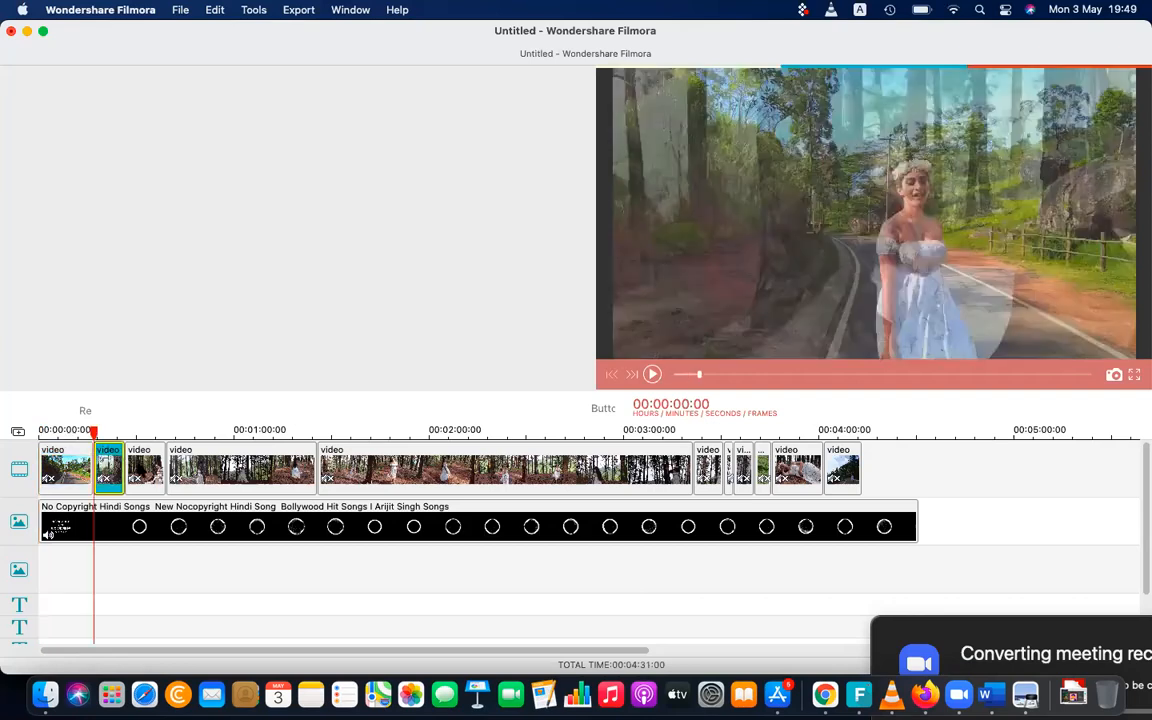
pyautogui.click(230, 466)
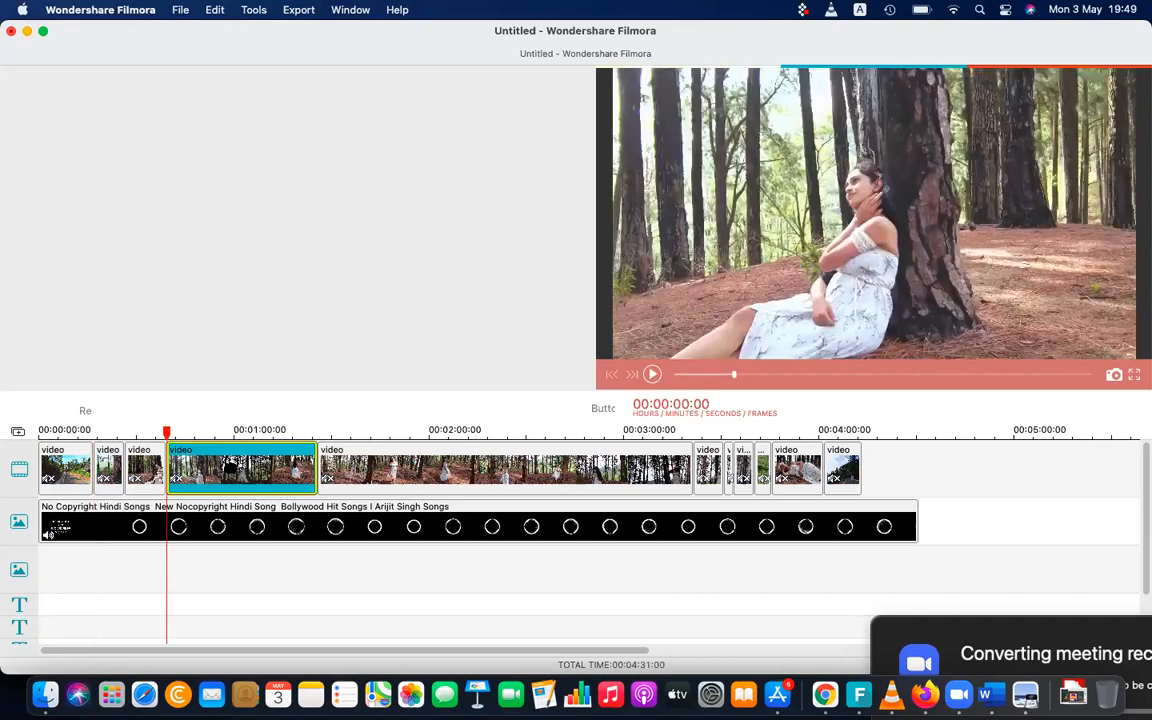
pyautogui.click(411, 433)
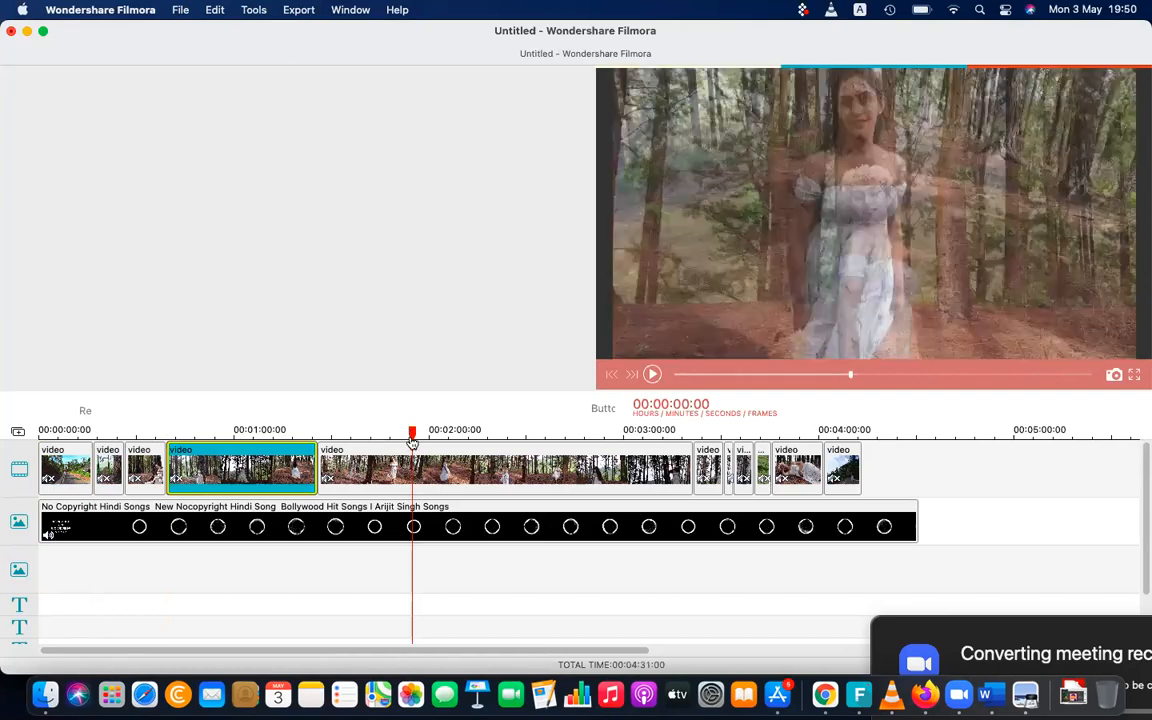
pyautogui.click(652, 373)
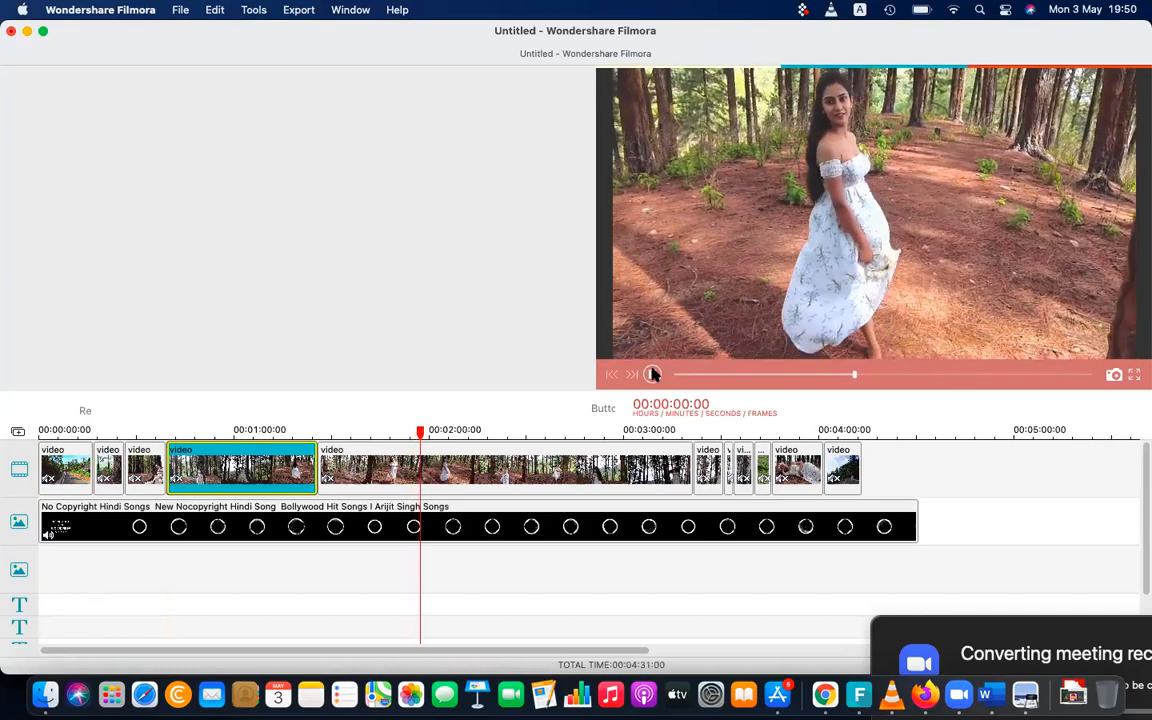
pyautogui.press('XF86AudioRaiseVolume')
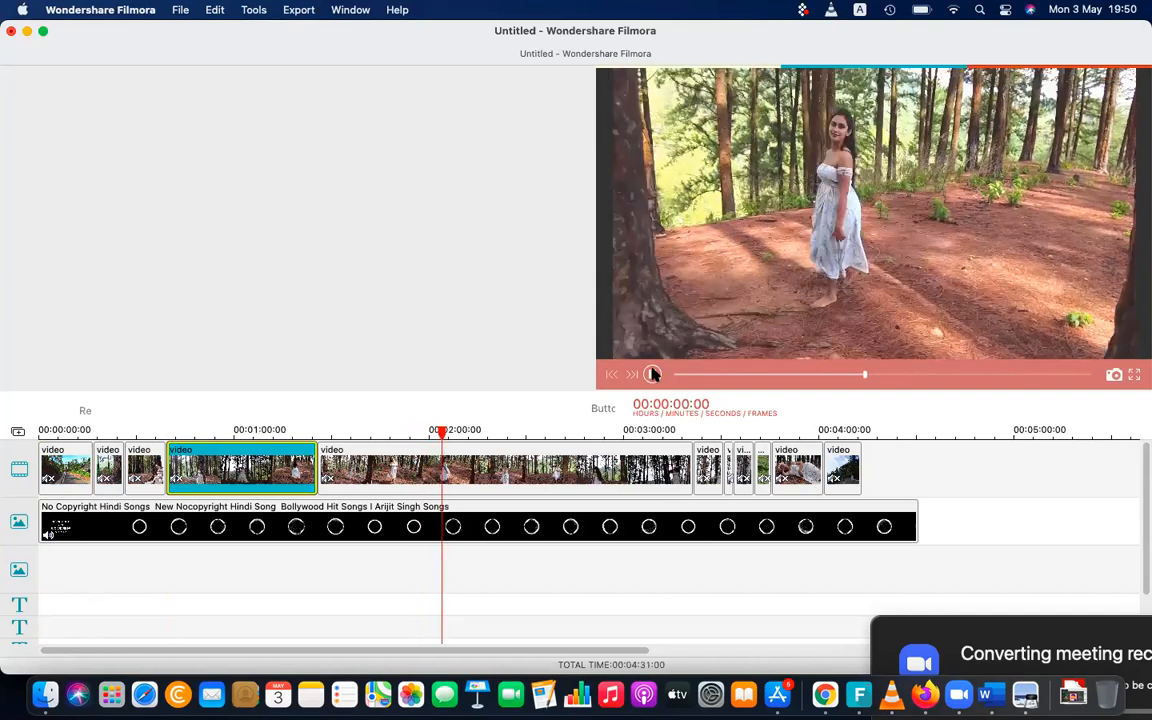
pyautogui.click(653, 374)
# Split the long forest clip at two points just after the two-minute mark to isolate a short segment
pyautogui.moveTo(447, 434); pyautogui.dragTo(437, 434)
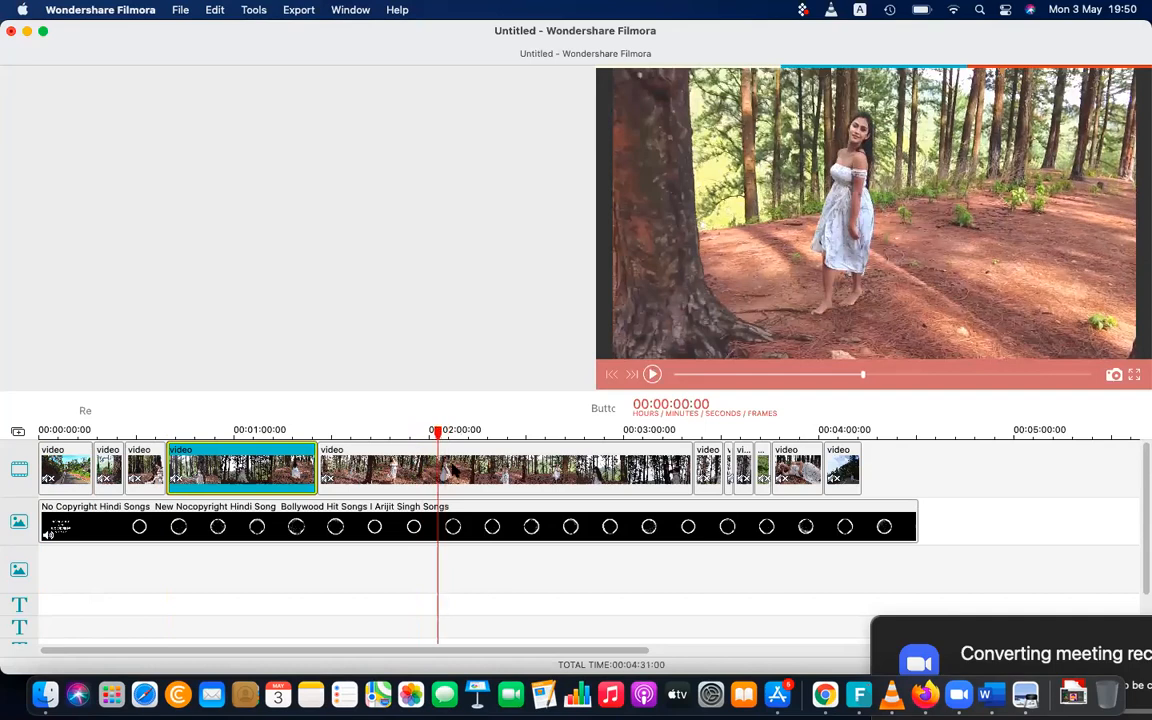
pyautogui.rightClick(455, 469)
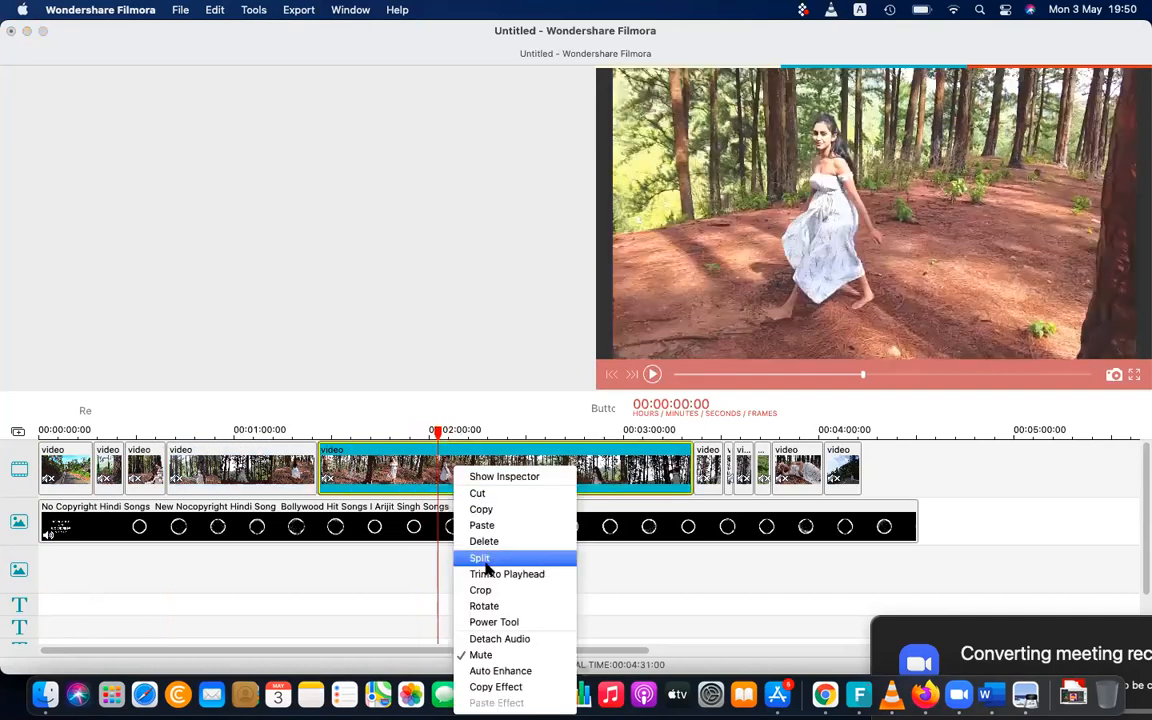
pyautogui.click(486, 563)
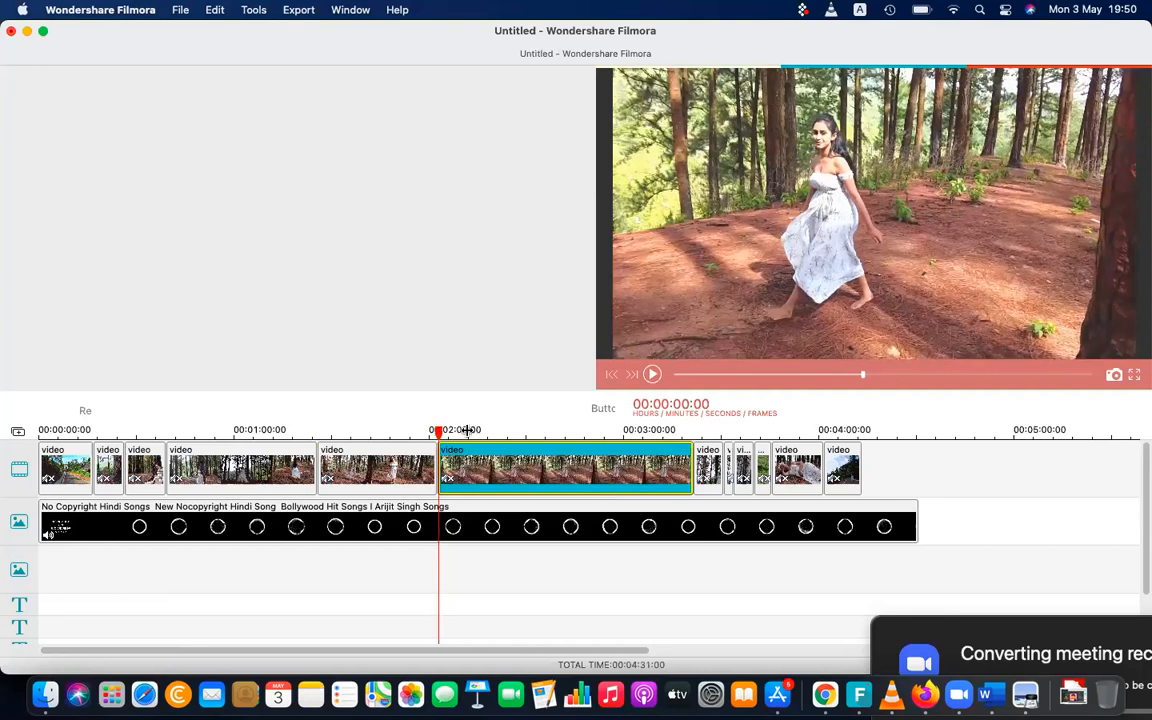
pyautogui.click(467, 430)
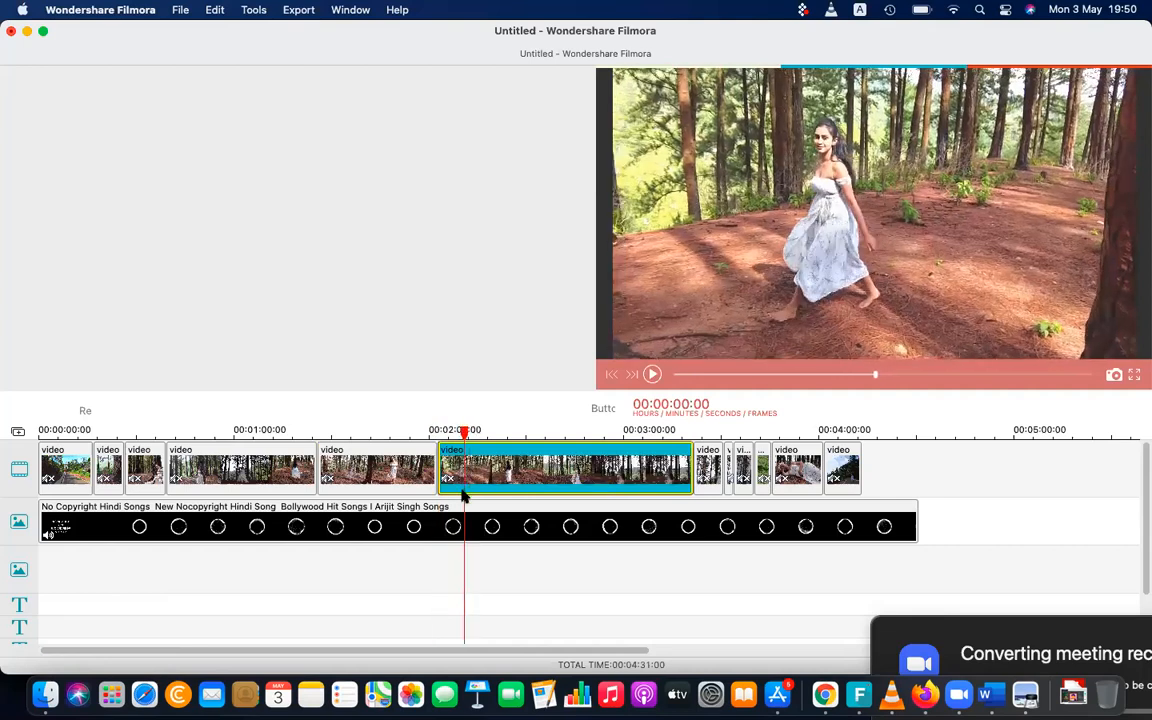
pyautogui.rightClick(465, 476)
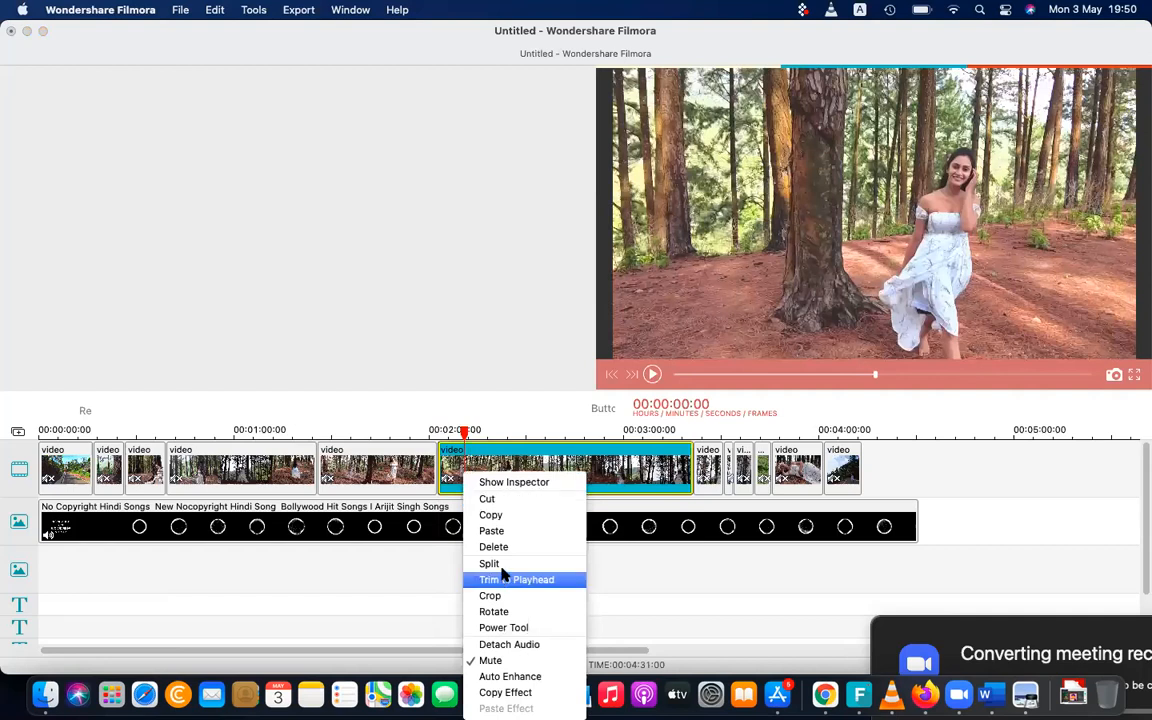
pyautogui.click(501, 566)
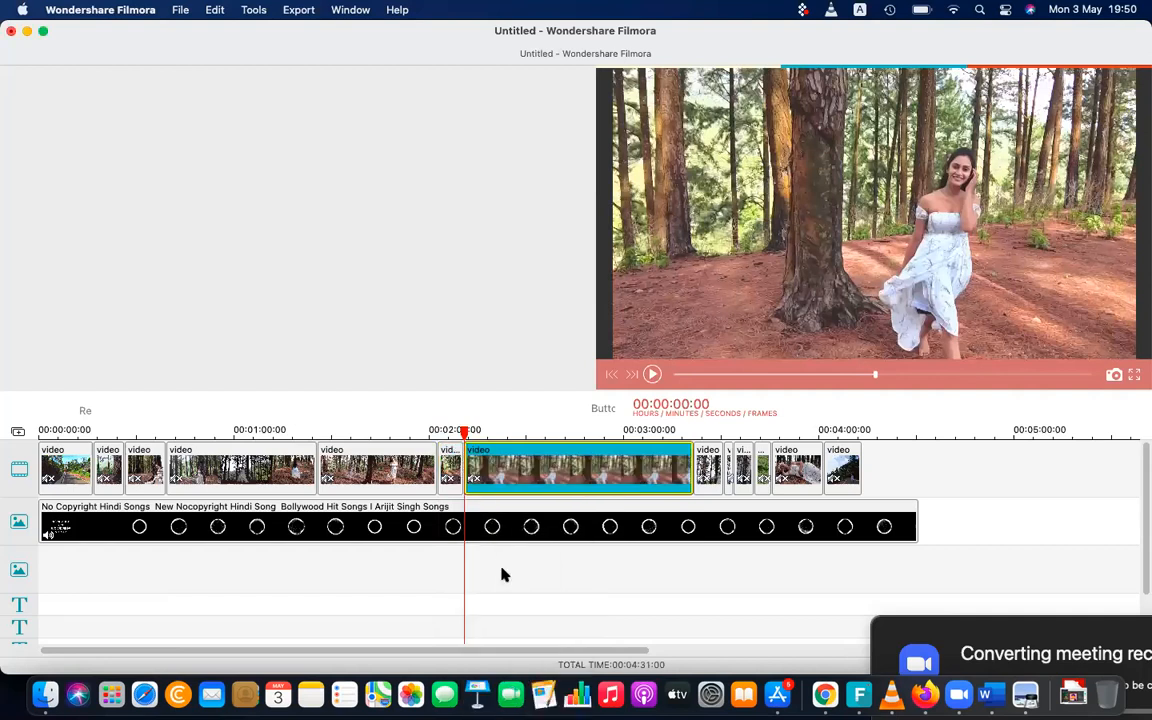
# Preview the short segment between the two splits and set it to play in reverse
pyautogui.click(435, 429)
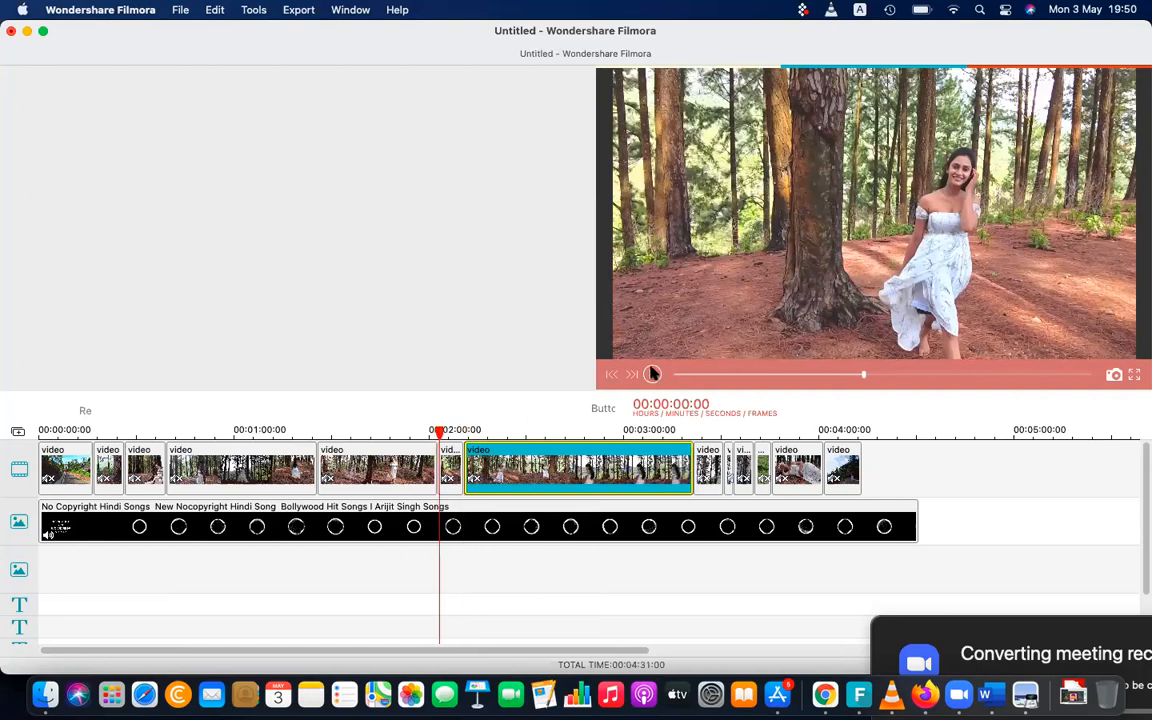
pyautogui.click(651, 374)
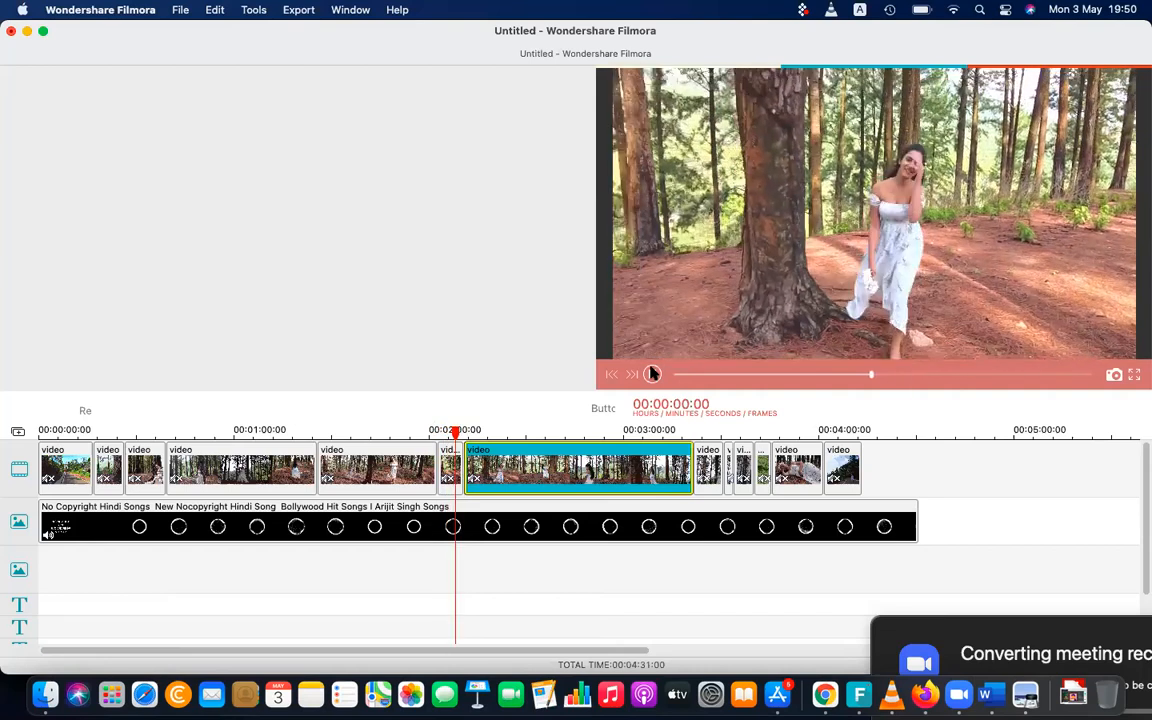
pyautogui.click(651, 373)
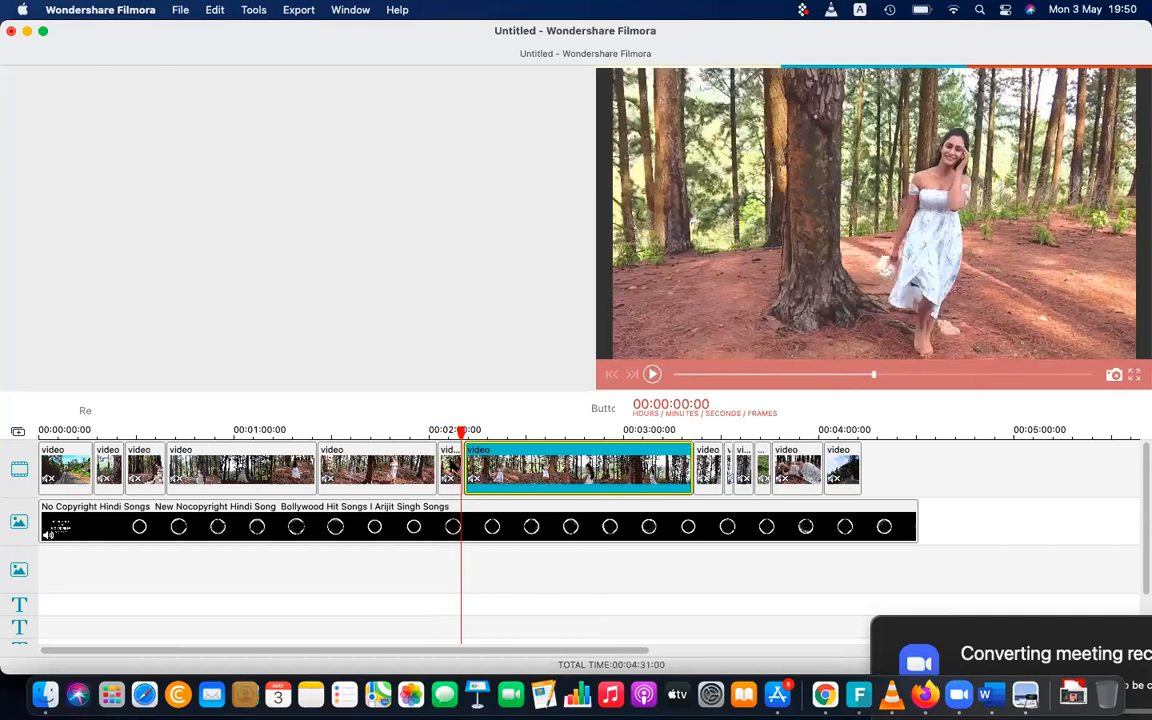
pyautogui.doubleClick(450, 468)
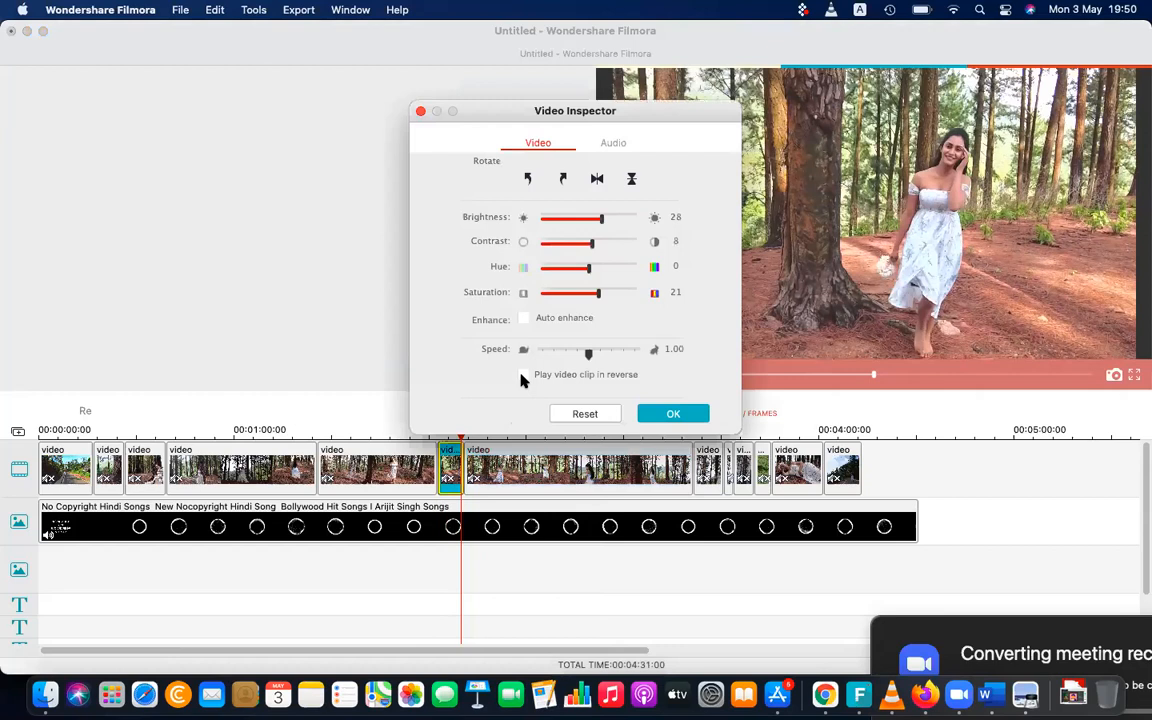
pyautogui.click(522, 376)
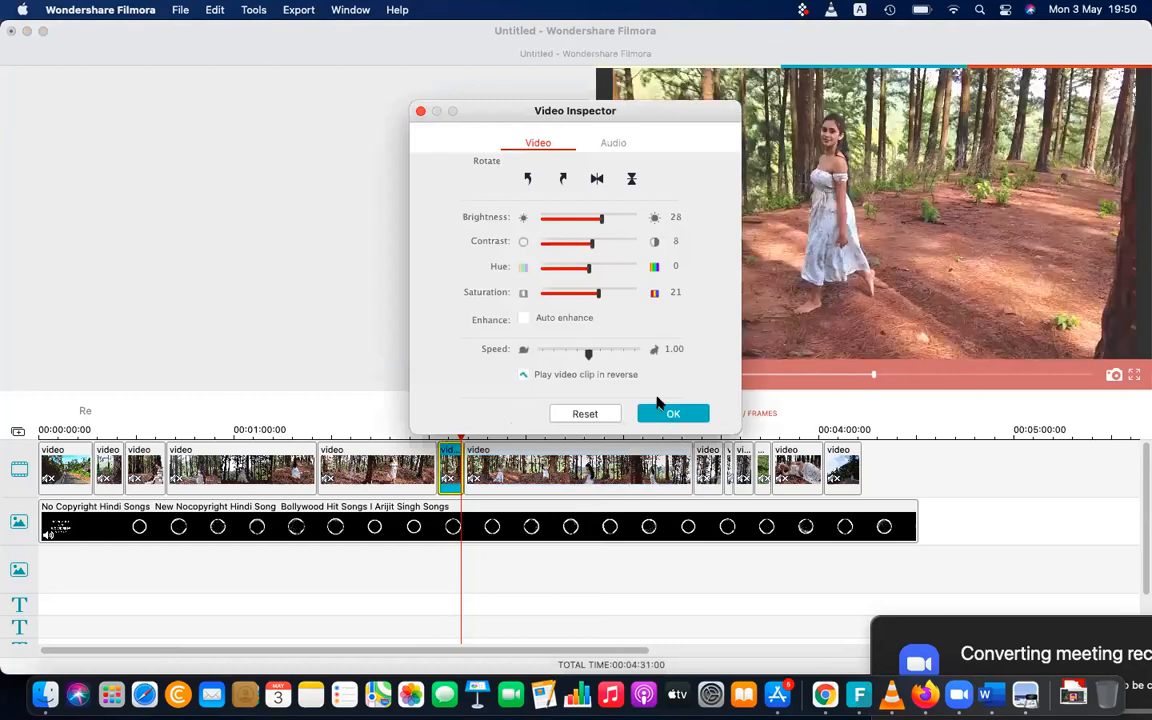
pyautogui.click(662, 412)
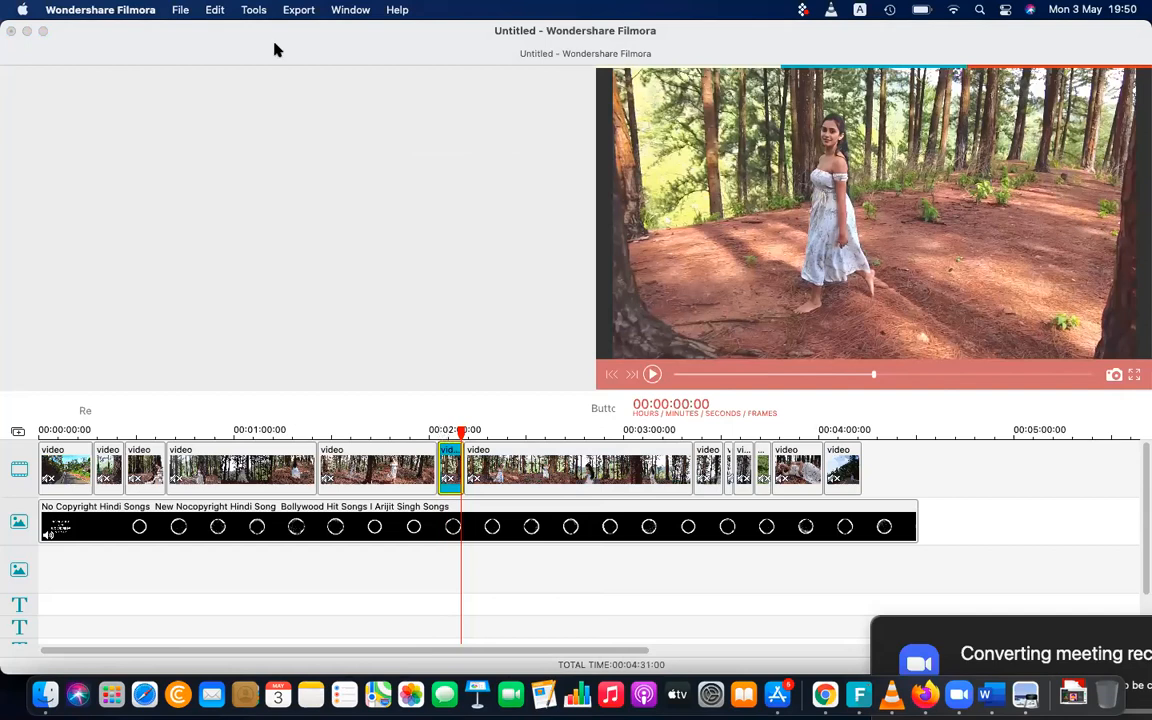
pyautogui.click(299, 11)
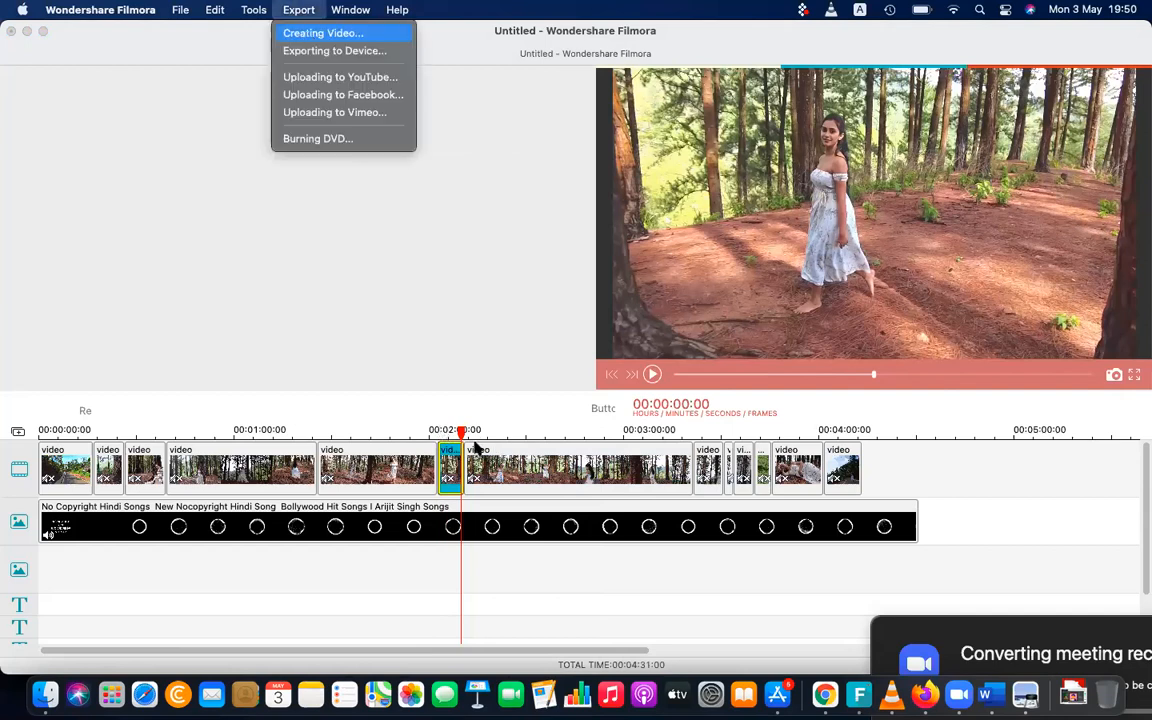
pyautogui.click(320, 33)
pyautogui.click(722, 528)
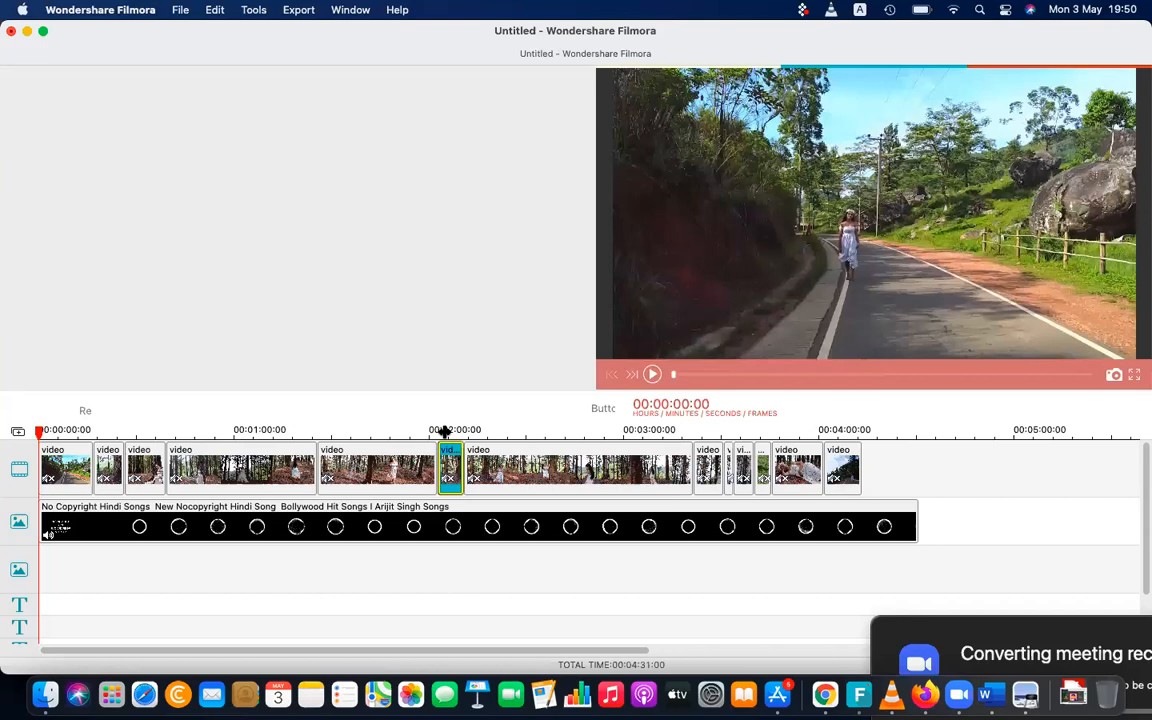
# Play the timeline from the start of the reversed segment into the following clip to check the result
pyautogui.click(440, 429)
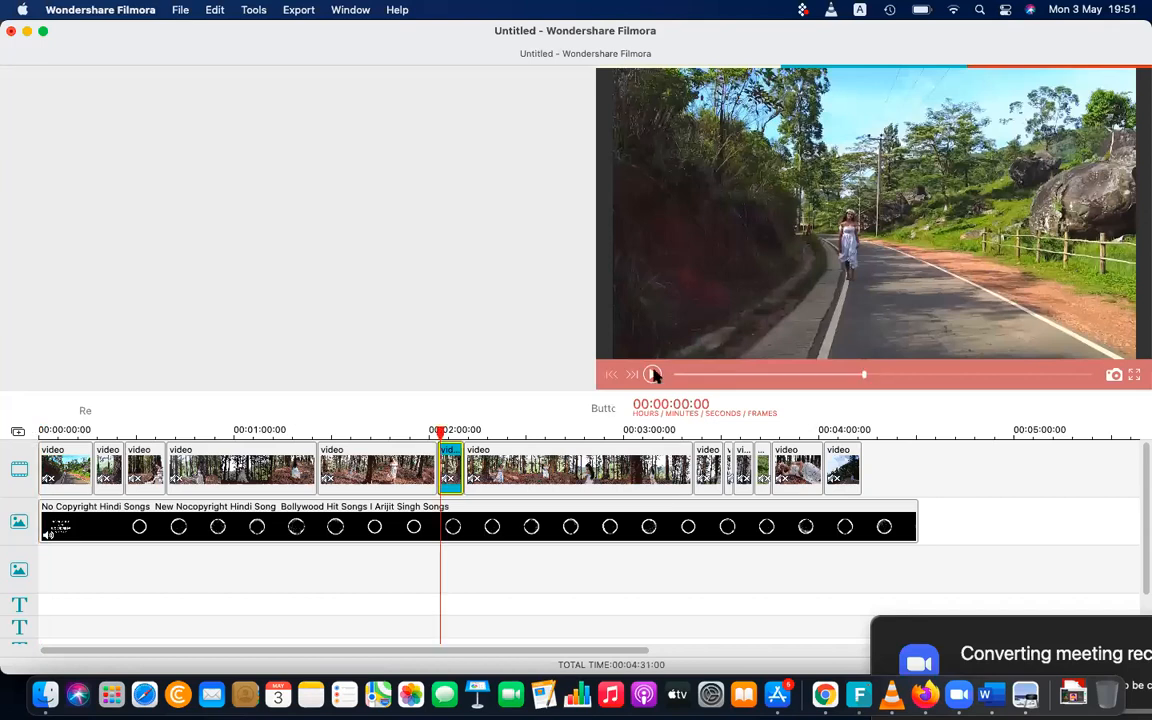
pyautogui.press('space')
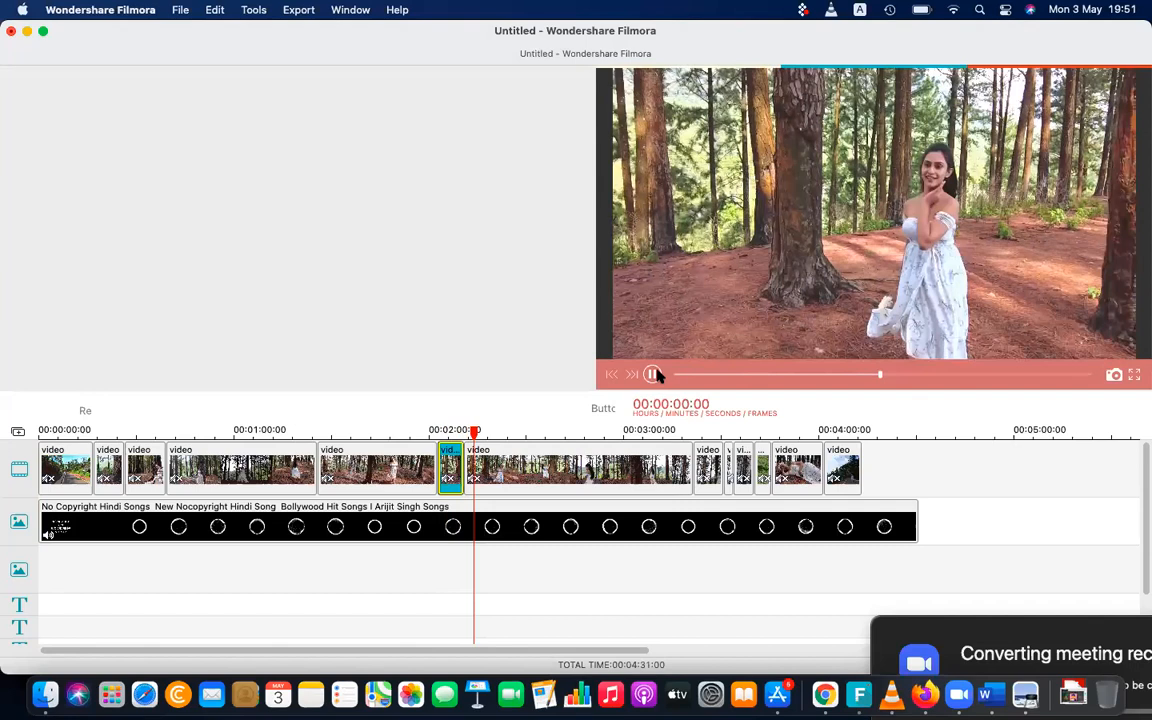
pyautogui.click(652, 374)
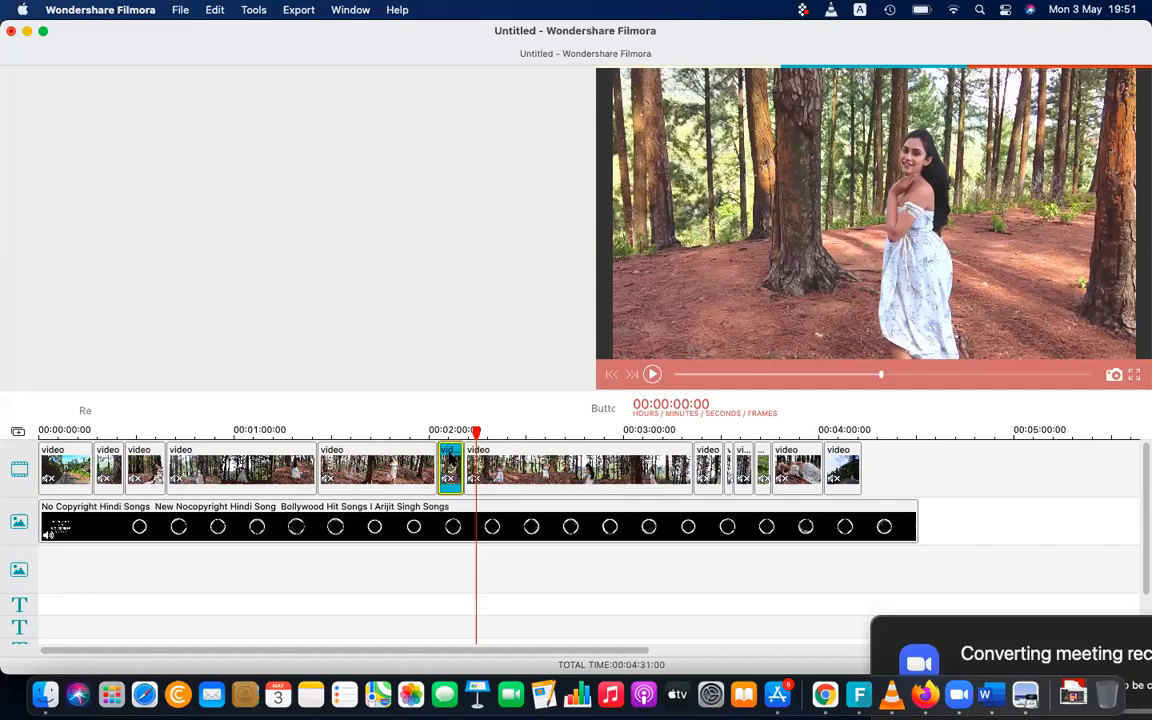
# Increase the playback speed of the short reversed segment, apply it and play the timeline past that segment
pyautogui.doubleClick(449, 460)
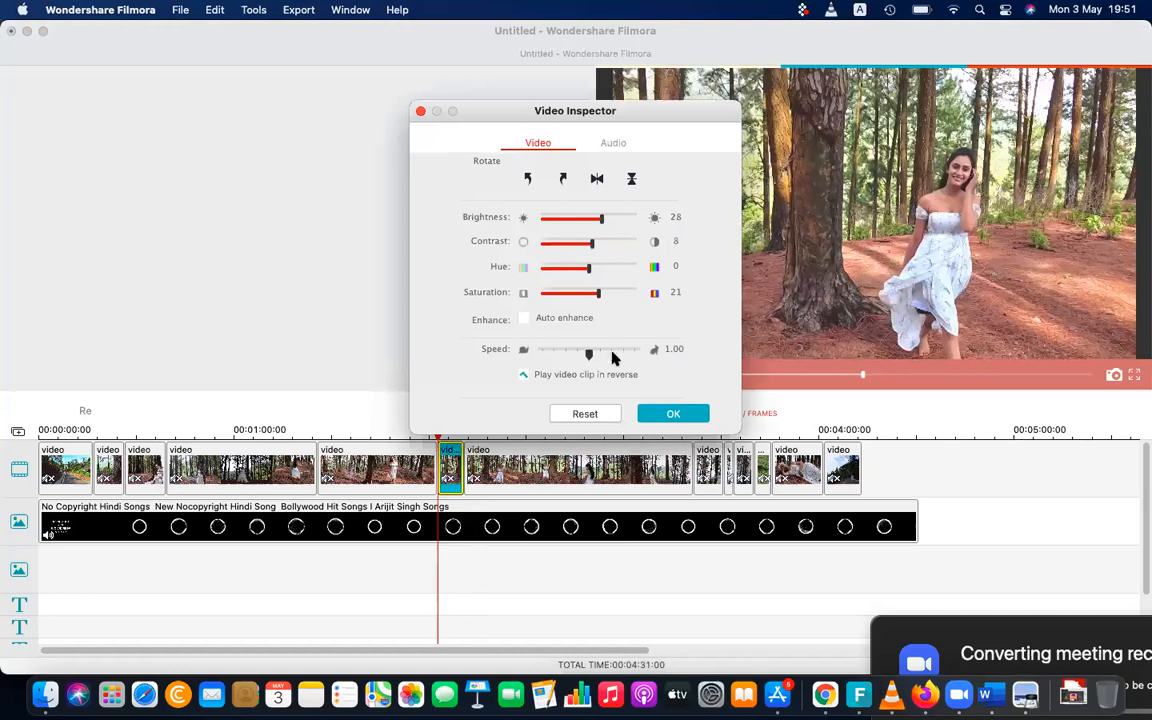
pyautogui.click(613, 352)
pyautogui.click(668, 416)
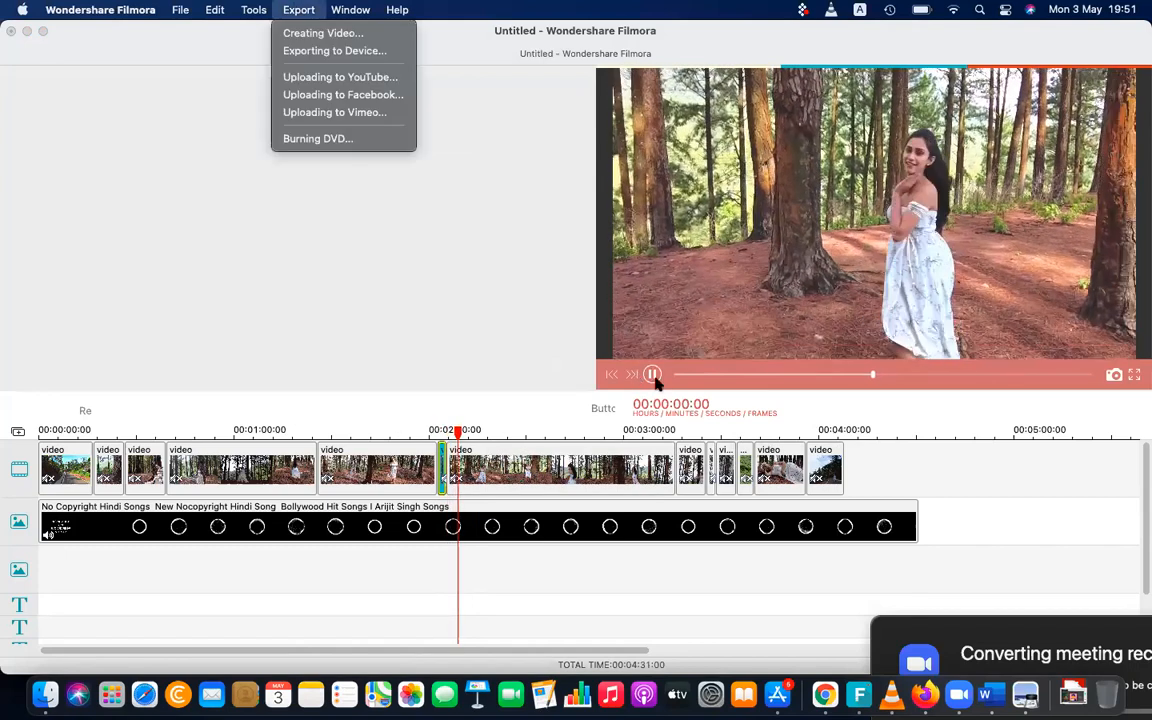
pyautogui.click(655, 379)
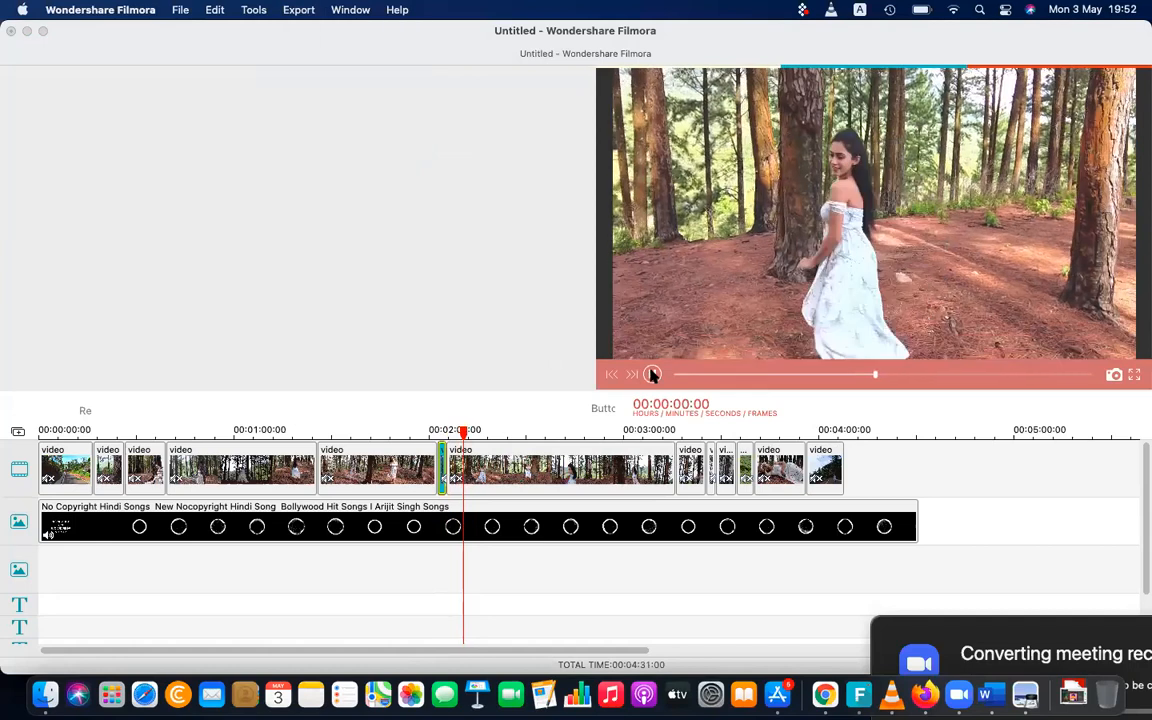
pyautogui.click(652, 374)
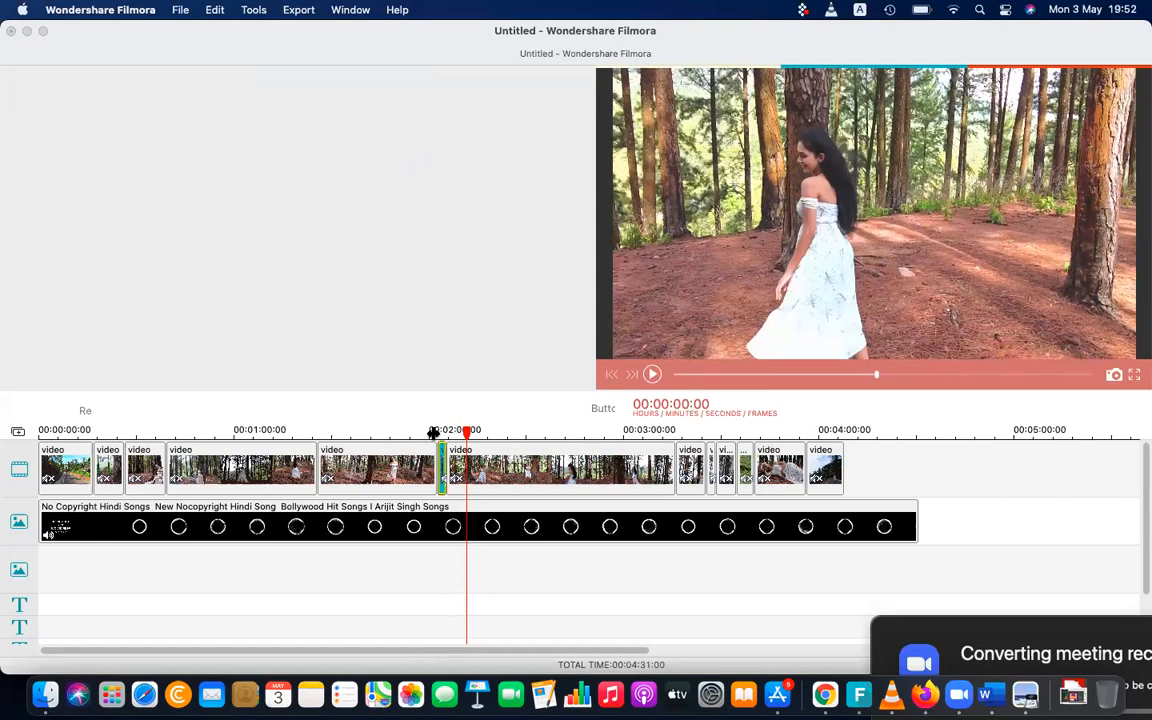
# Raise the sound volume, review the export settings for creating a video file, and close them without exporting
pyautogui.press('XF86AudioRaiseVolume')
pyautogui.press('XF86AudioRaiseVolume')
pyautogui.click(299, 10)
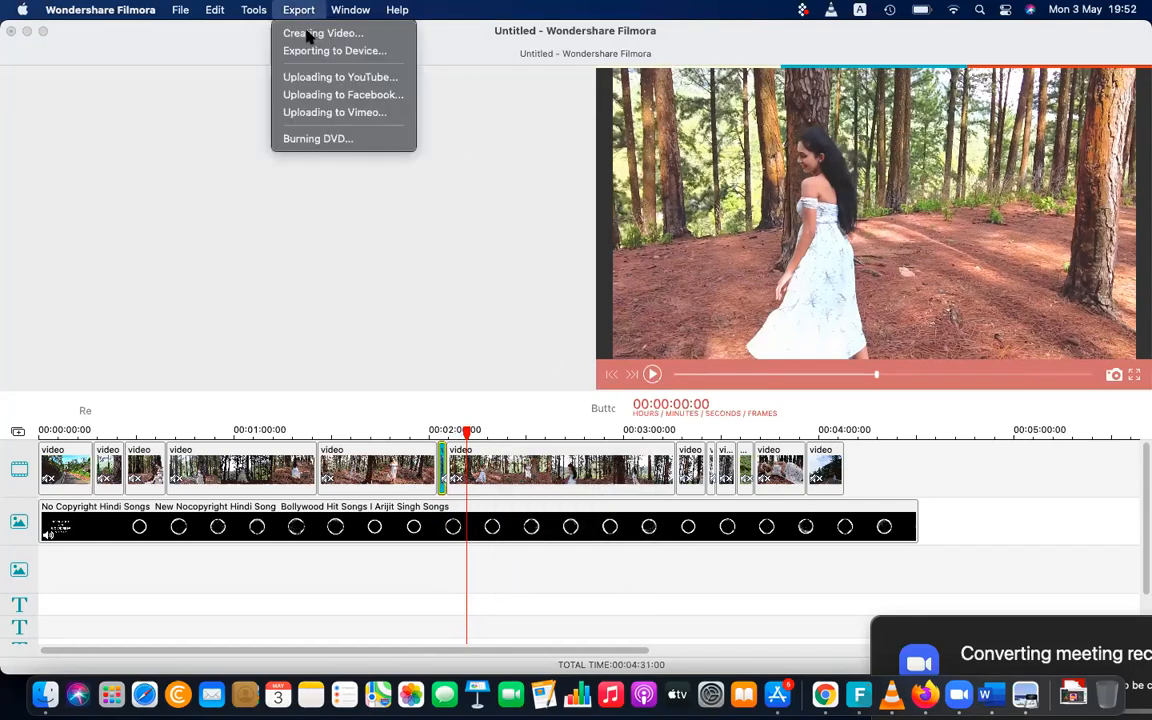
pyautogui.click(309, 34)
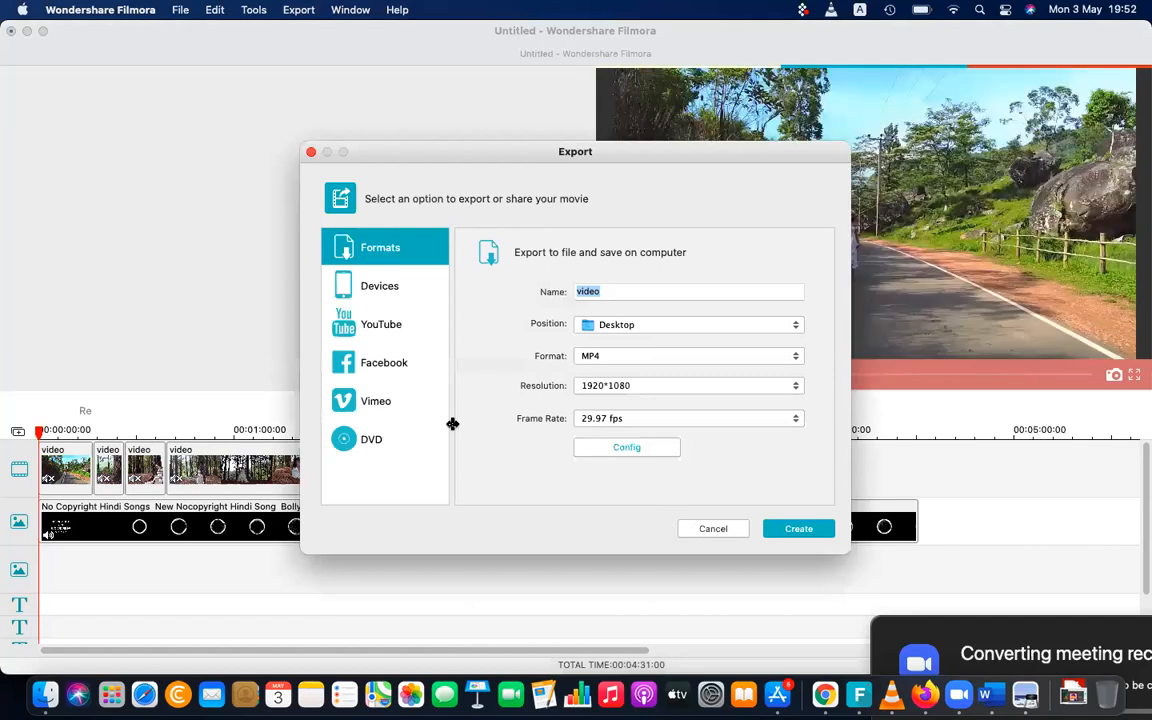
pyautogui.press('Escape')
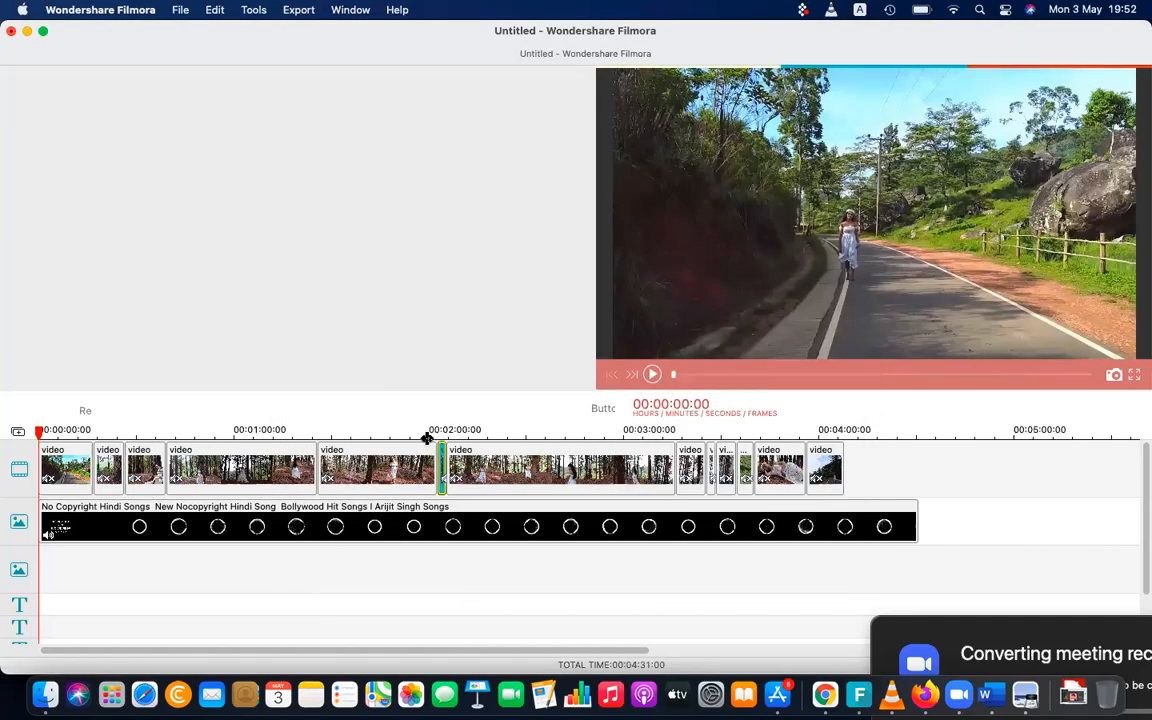
# Play the timeline from just before the two-minute mark into the sped-up reversed segment and pause it
pyautogui.click(427, 438)
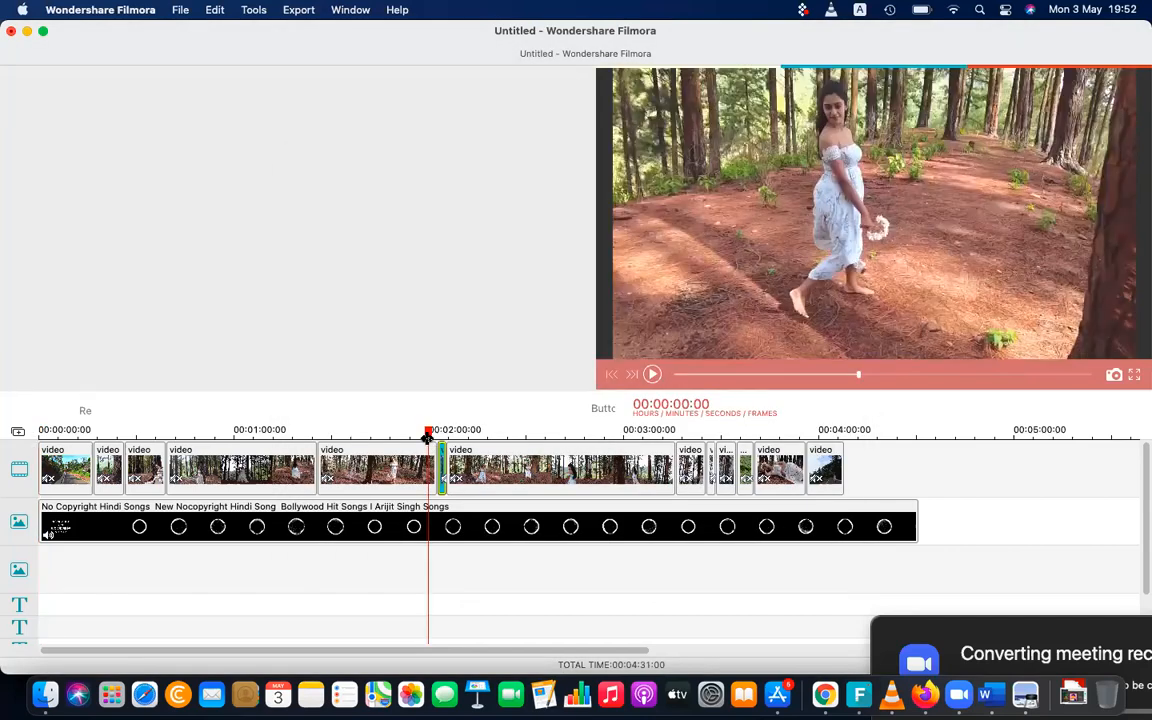
pyautogui.click(652, 374)
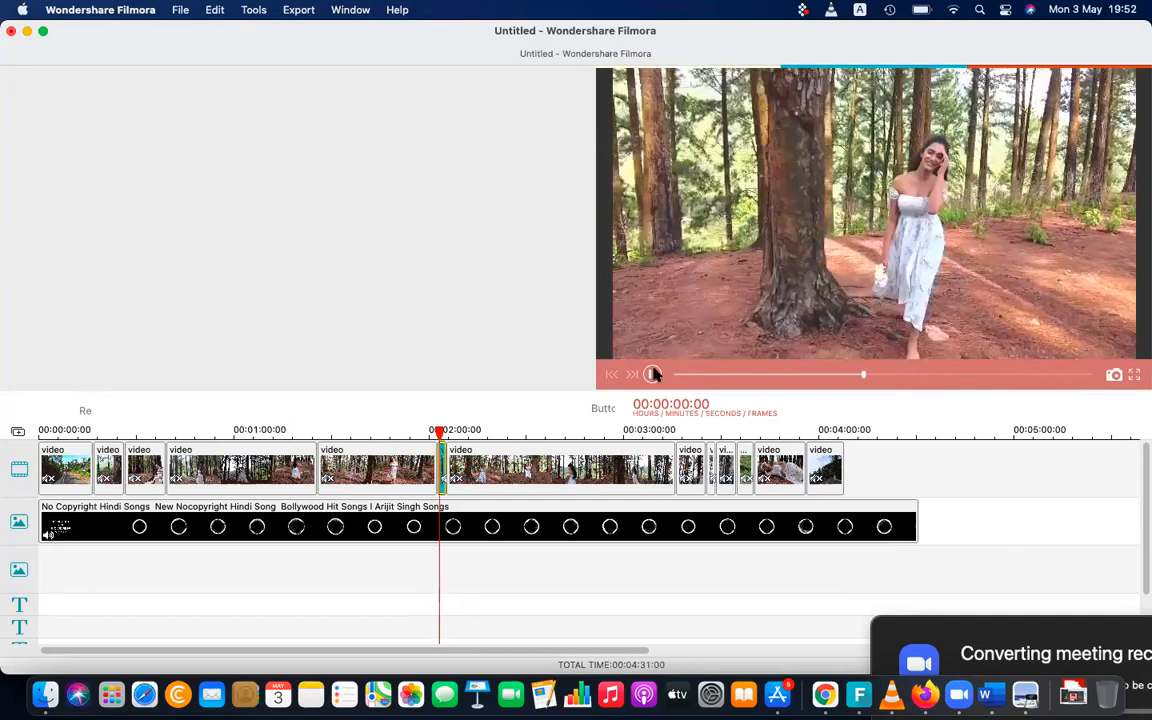
pyautogui.click(653, 374)
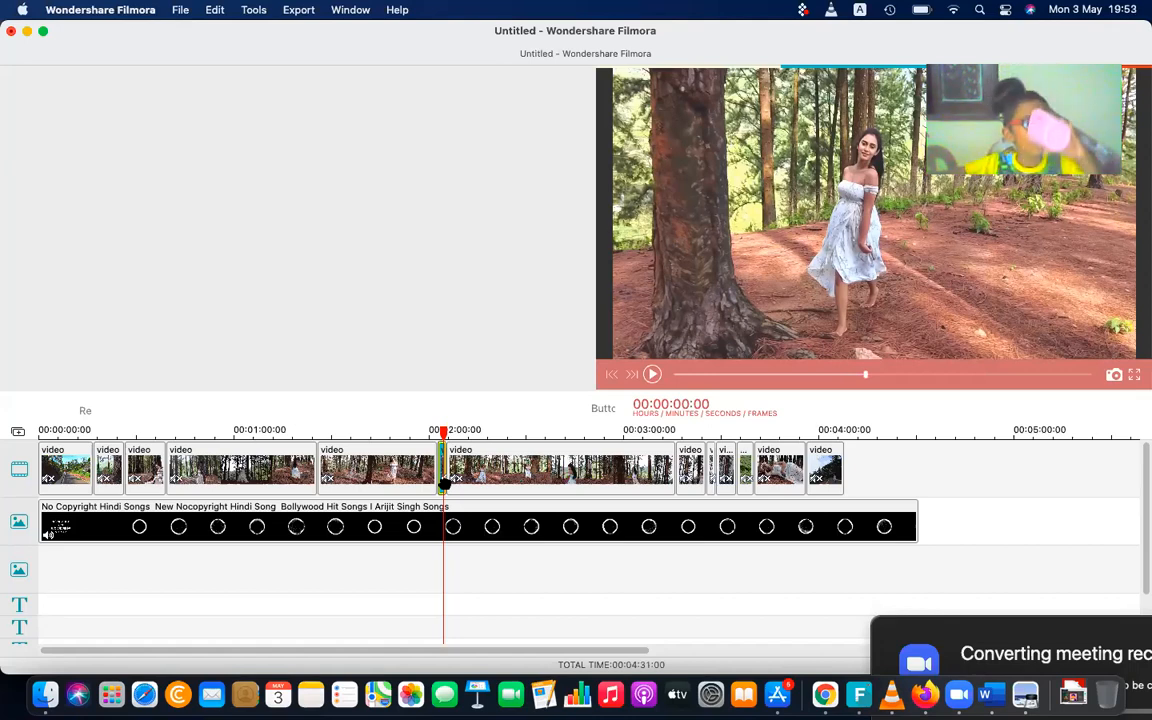
# Undo the speed change on the reversed segment and replay the timeline from just before the two-minute mark
pyautogui.press('super+v')
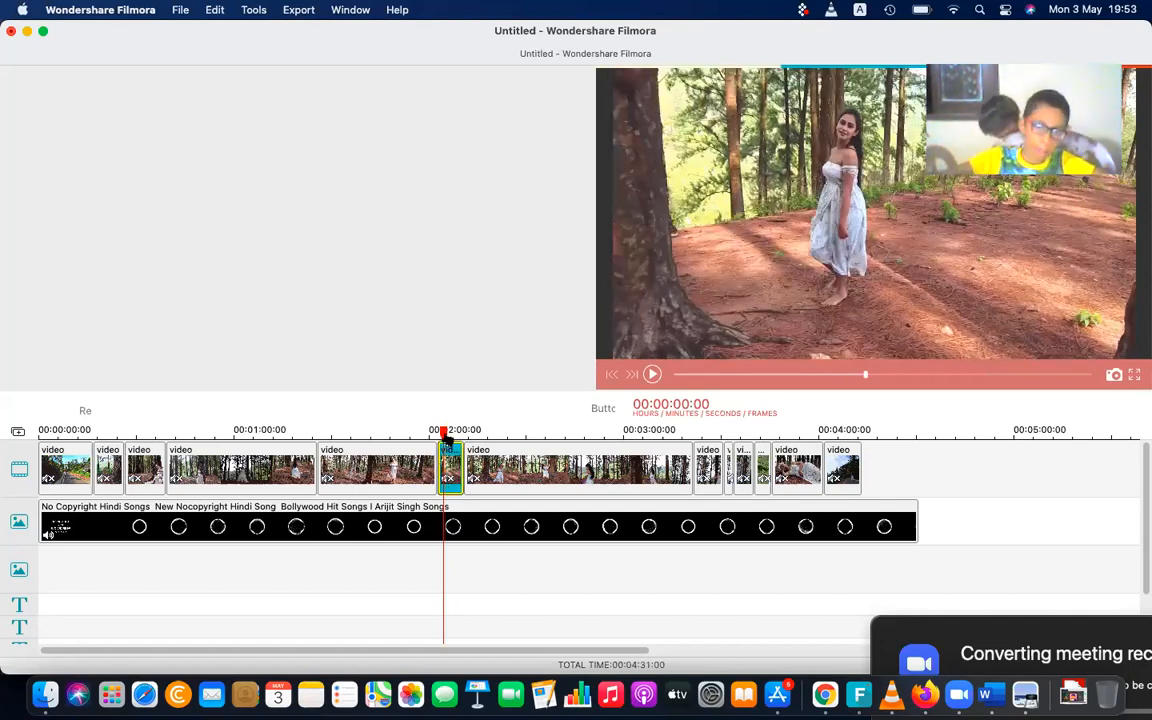
pyautogui.click(431, 430)
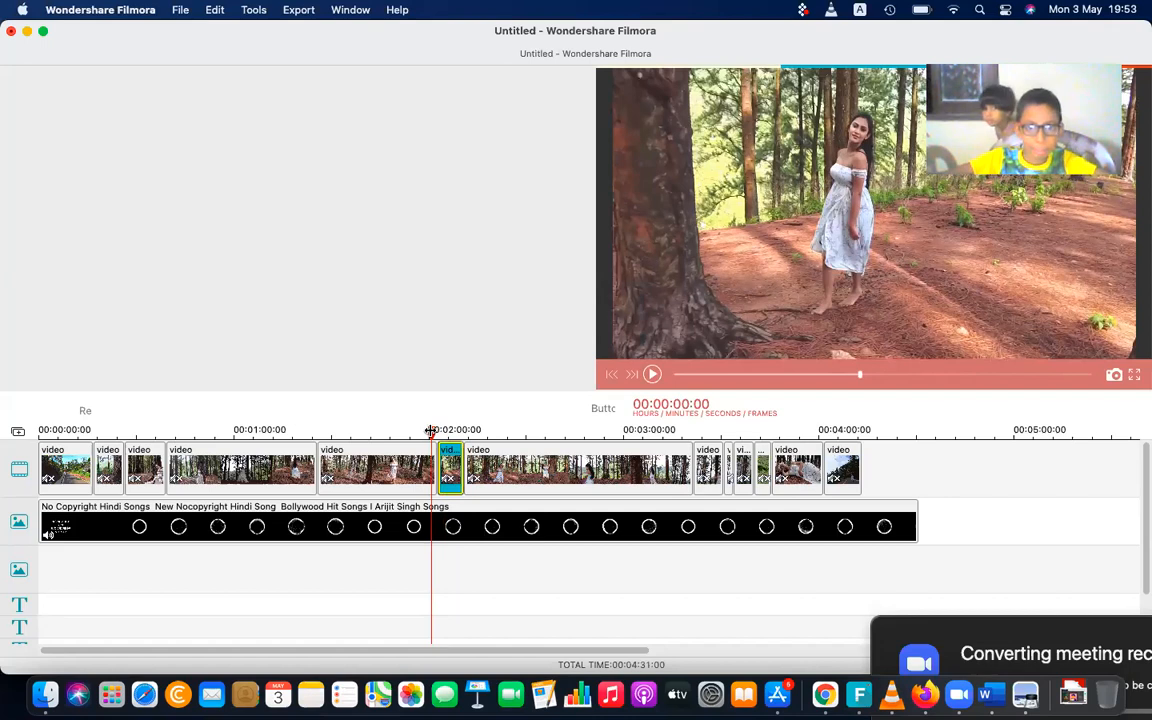
pyautogui.press('space')
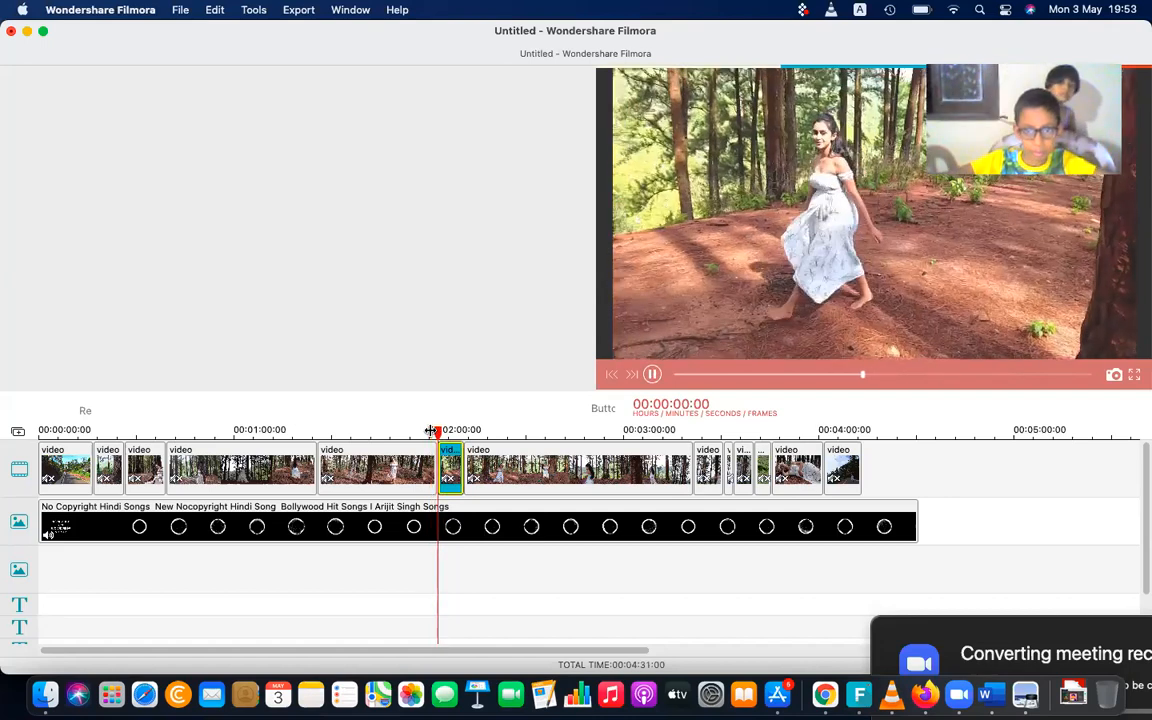
pyautogui.press('XF86AudioLowerVolume')
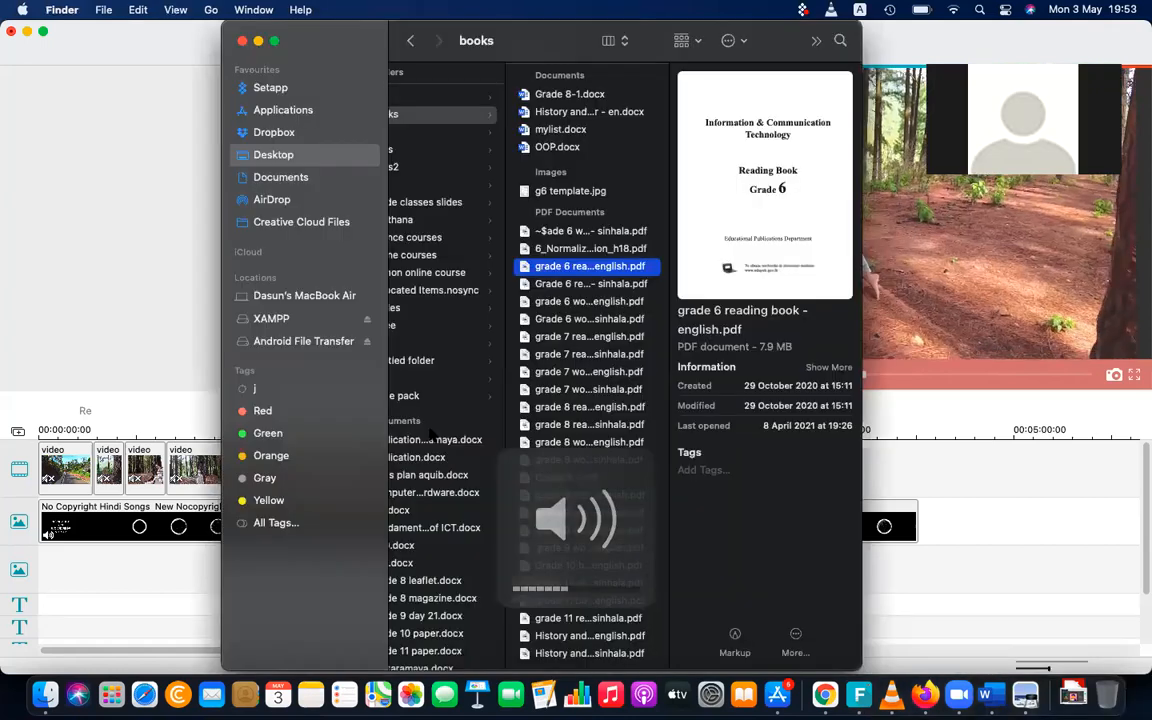
# Close the two Finder windows covering the editor and pause the timeline playback
pyautogui.click(241, 42)
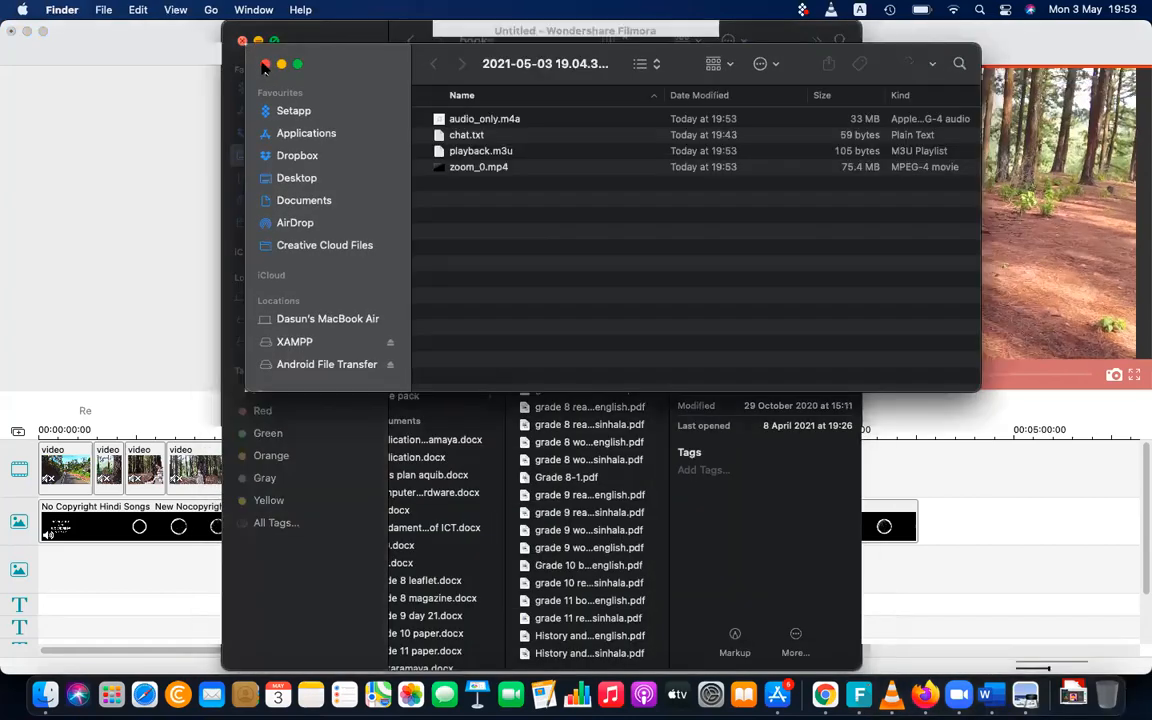
pyautogui.press('super+w')
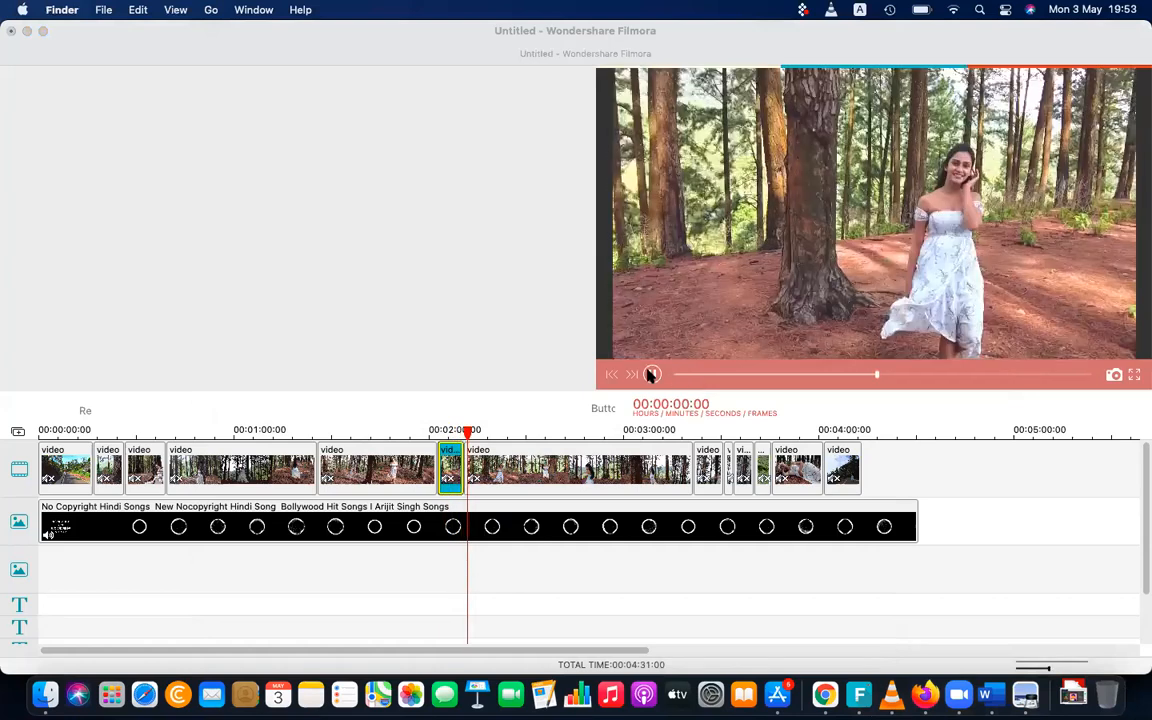
pyautogui.click(651, 374)
# Try a hue of -77 and a saturation of -100 on the long clip after the reversed segment, ending with hue 0 and saturation 49
pyautogui.doubleClick(512, 462)
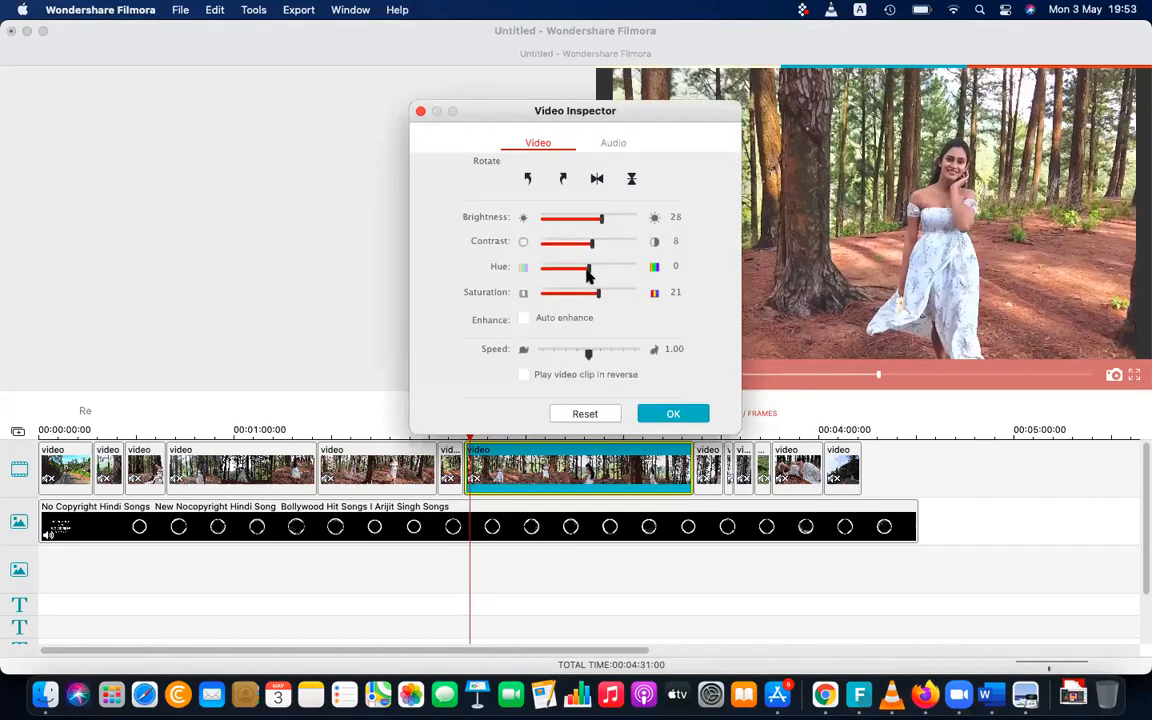
pyautogui.moveTo(569, 271); pyautogui.dragTo(550, 270)
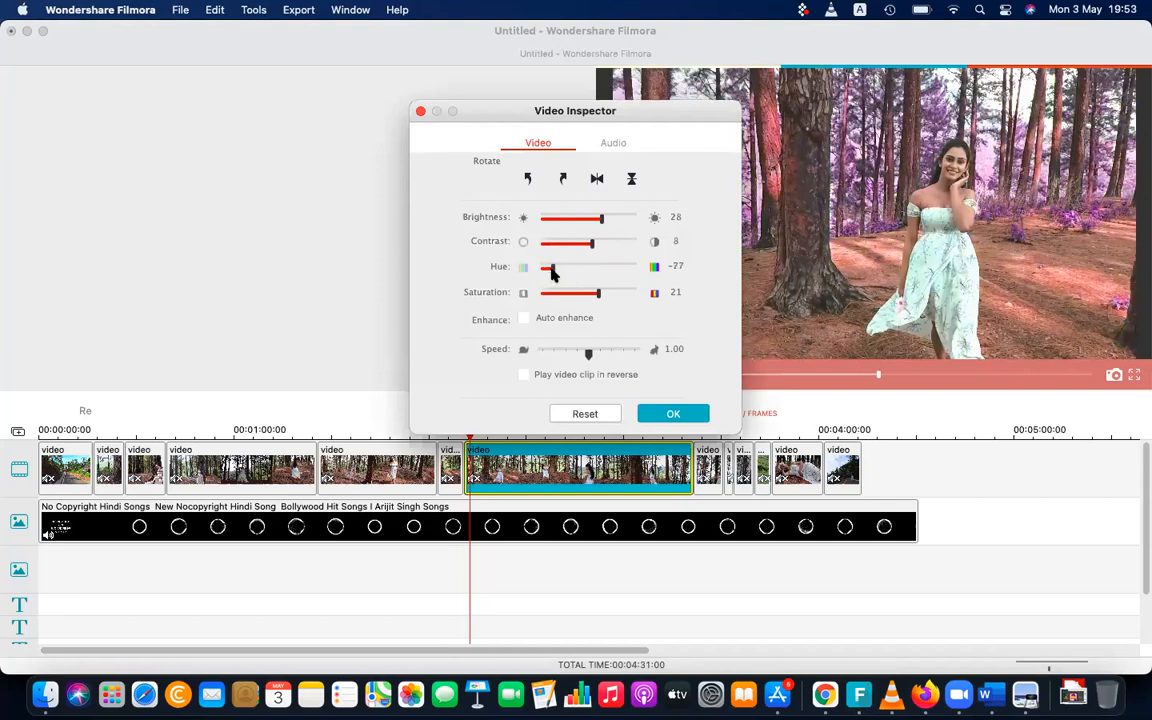
pyautogui.moveTo(551, 270); pyautogui.dragTo(535, 313)
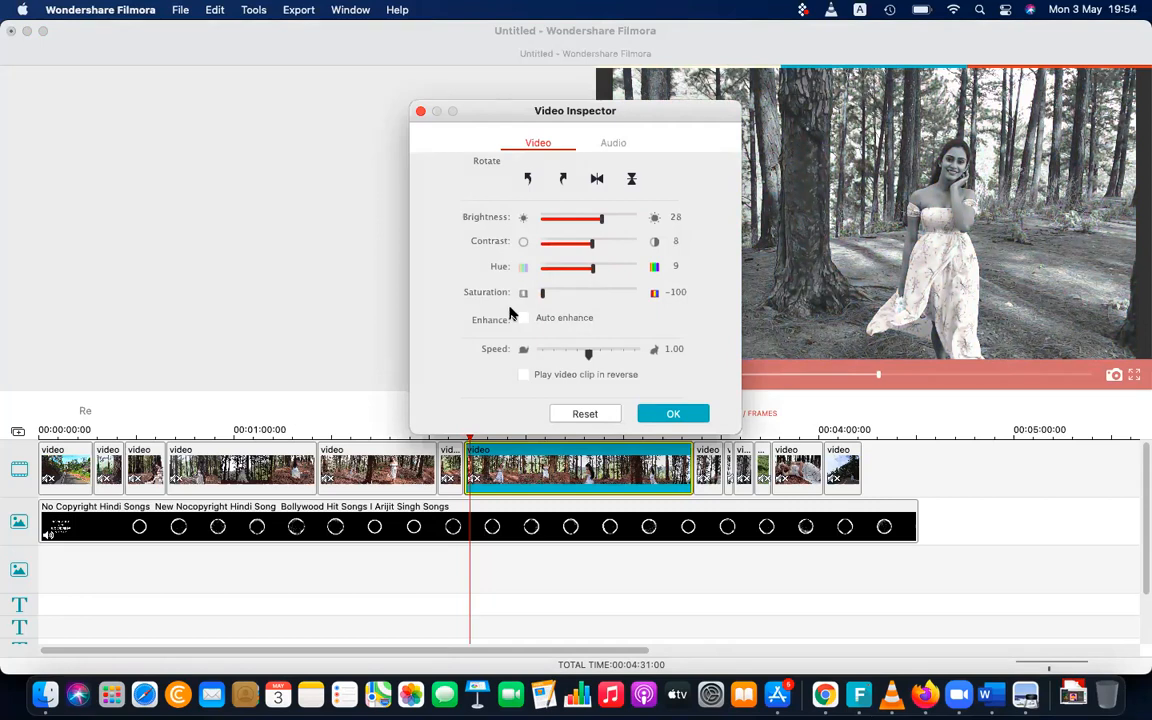
pyautogui.moveTo(542, 292); pyautogui.dragTo(588, 273)
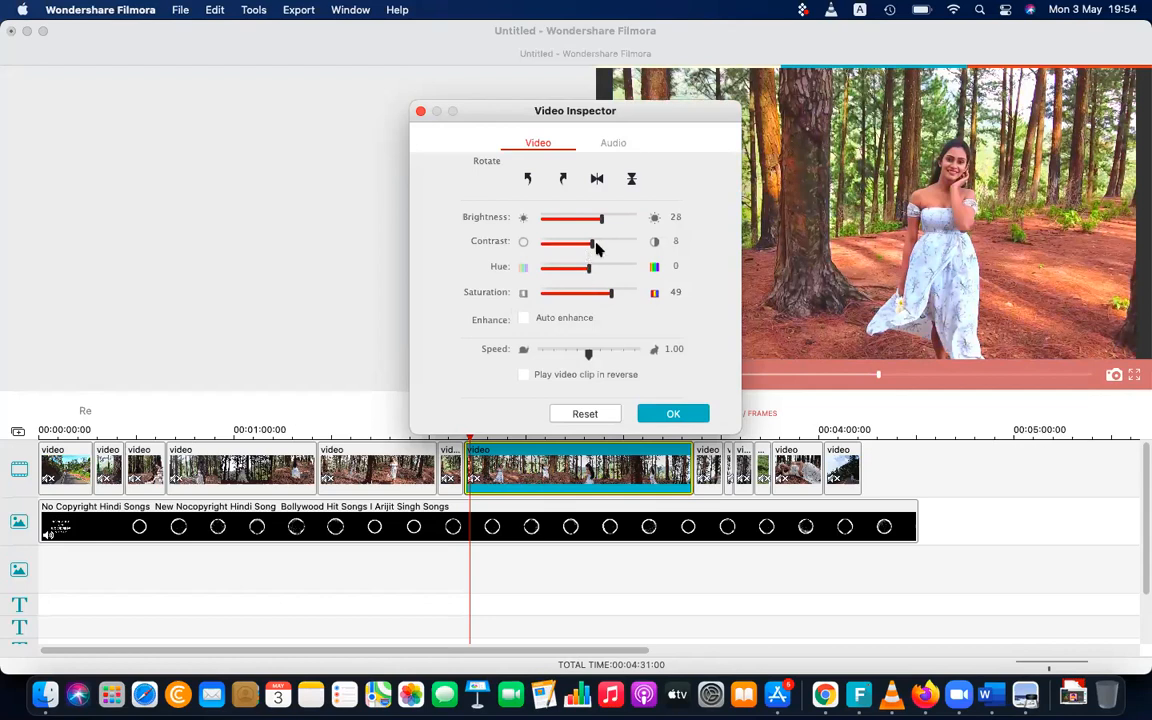
# Try contrast 100 on the clip, settle on 14, fine-tune its brightness and saturation, and apply the adjustments
pyautogui.moveTo(591, 243); pyautogui.dragTo(645, 245)
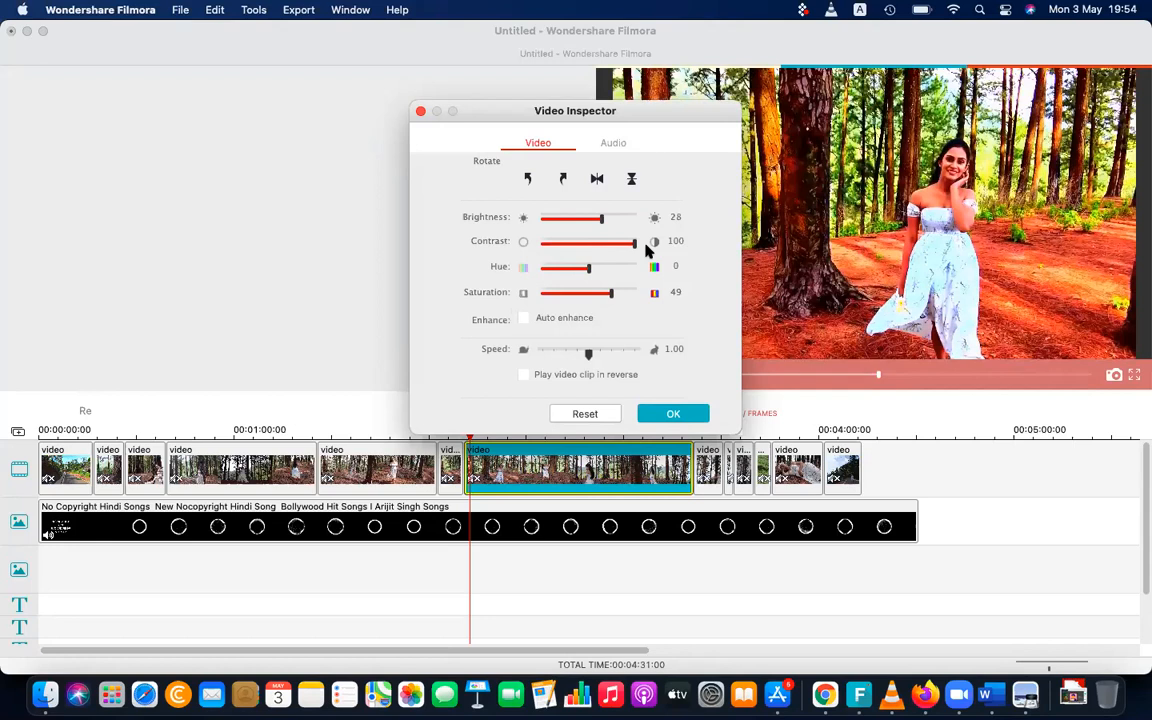
pyautogui.moveTo(645, 250); pyautogui.dragTo(601, 222)
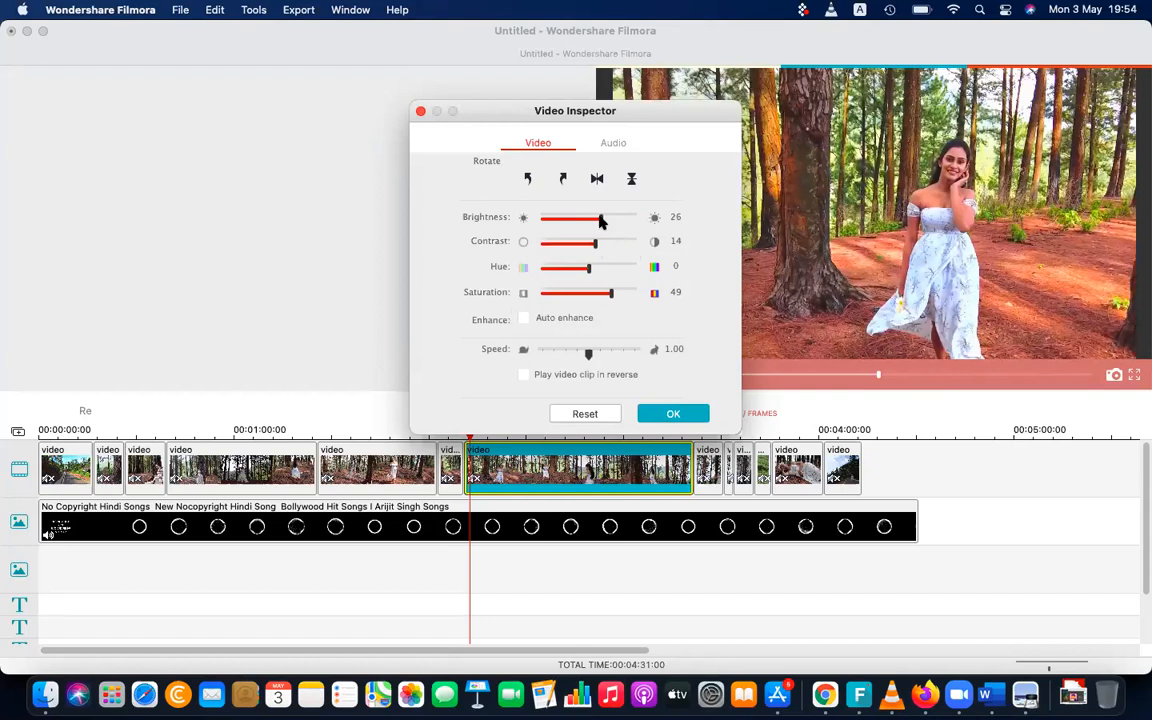
pyautogui.moveTo(612, 295); pyautogui.dragTo(605, 295)
pyautogui.moveTo(599, 226); pyautogui.dragTo(599, 227)
pyautogui.click(673, 413)
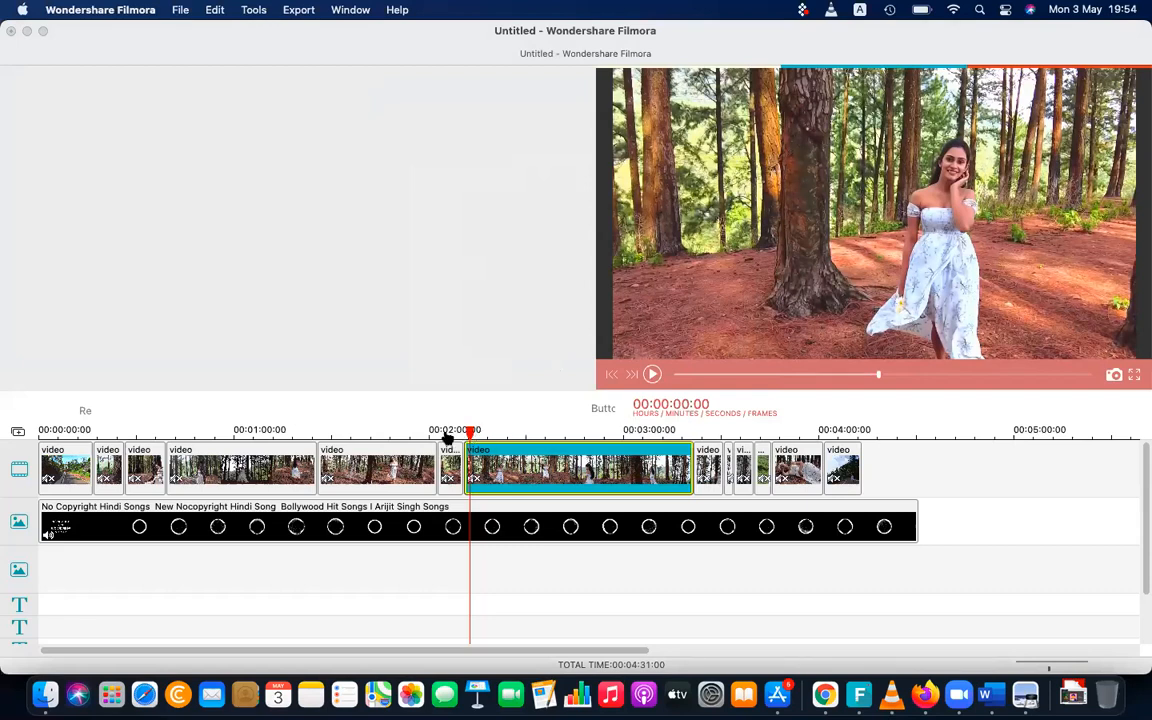
# Look at the video export settings without exporting, and preview the timeline from just after the two-minute mark
pyautogui.click(290, 10)
pyautogui.click(300, 31)
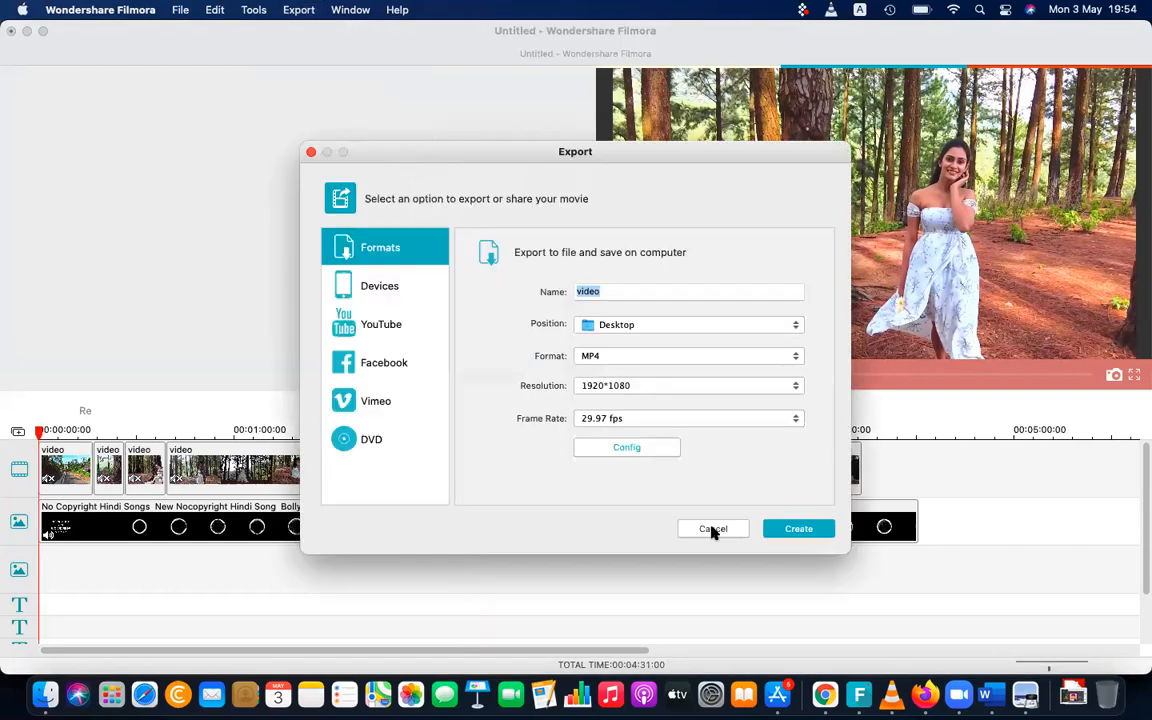
pyautogui.click(712, 530)
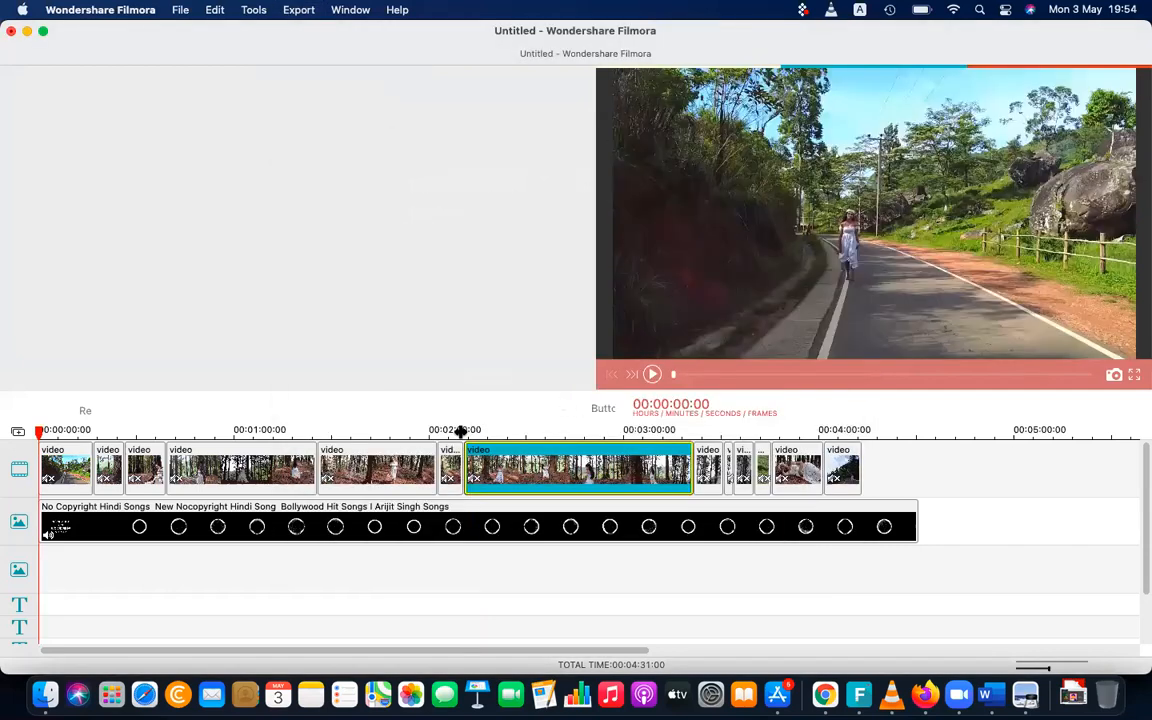
pyautogui.click(460, 432)
pyautogui.click(455, 432)
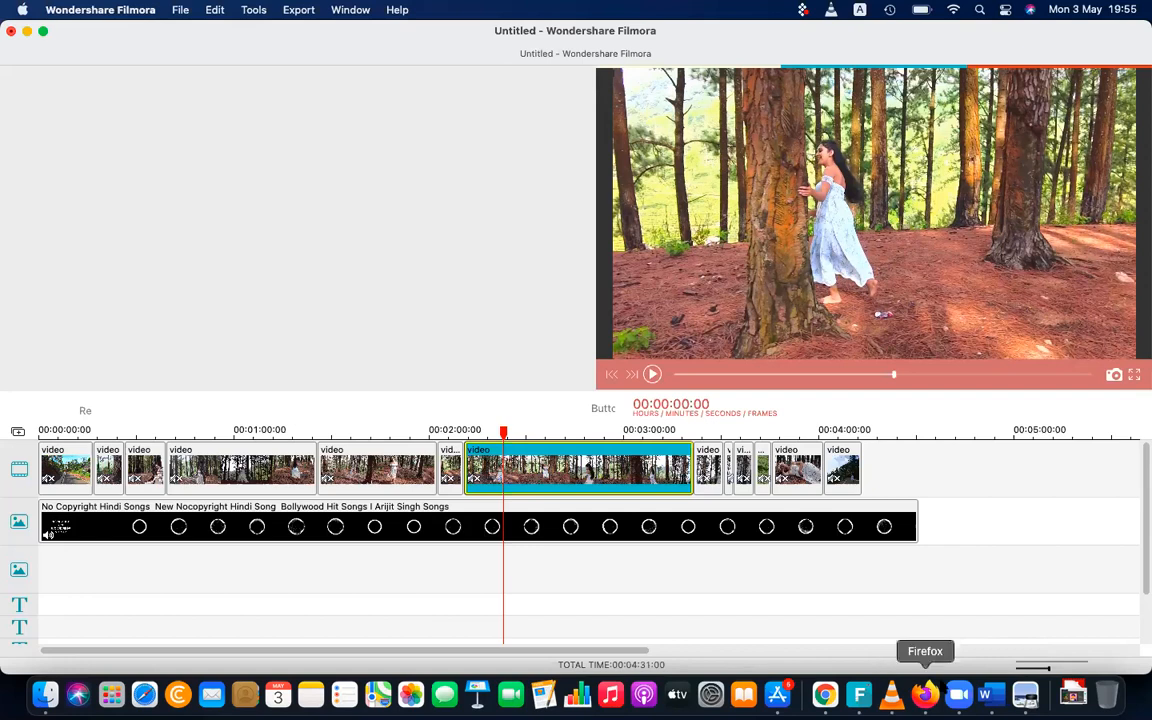
# Switch to Microsoft Word and add the label "Home work:" below the last paragraph on page 15 of the Grade 6 Note
pyautogui.click(985, 693)
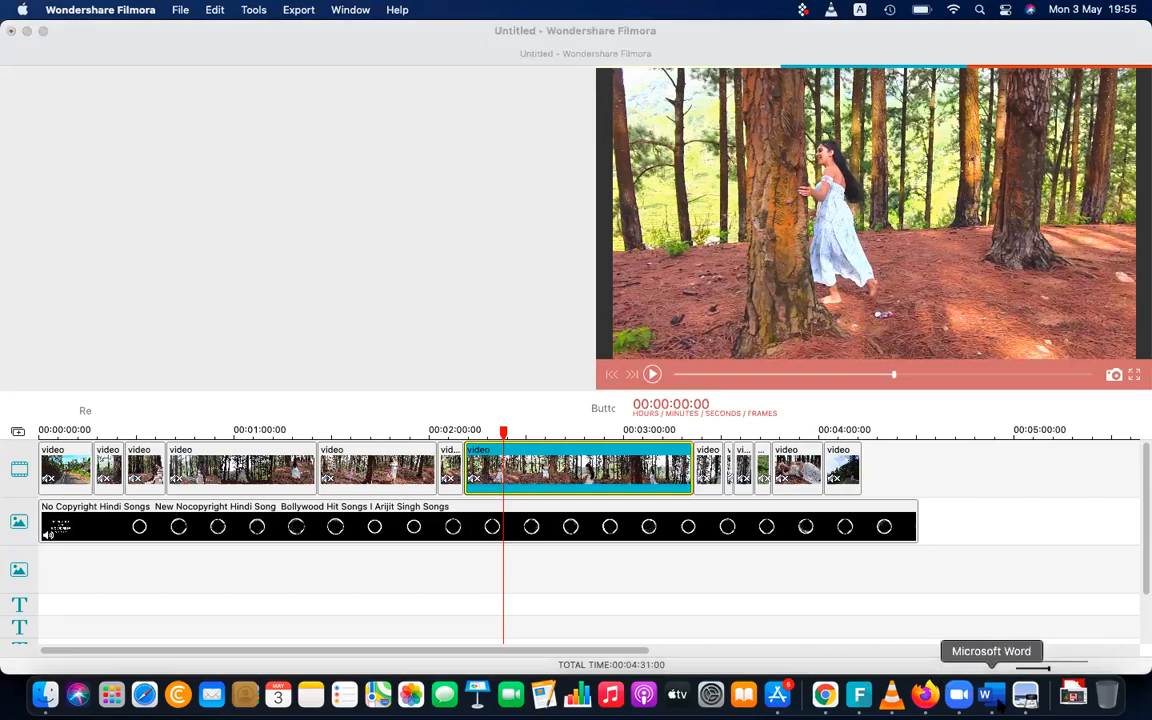
pyautogui.scroll(-15, 727, 535)
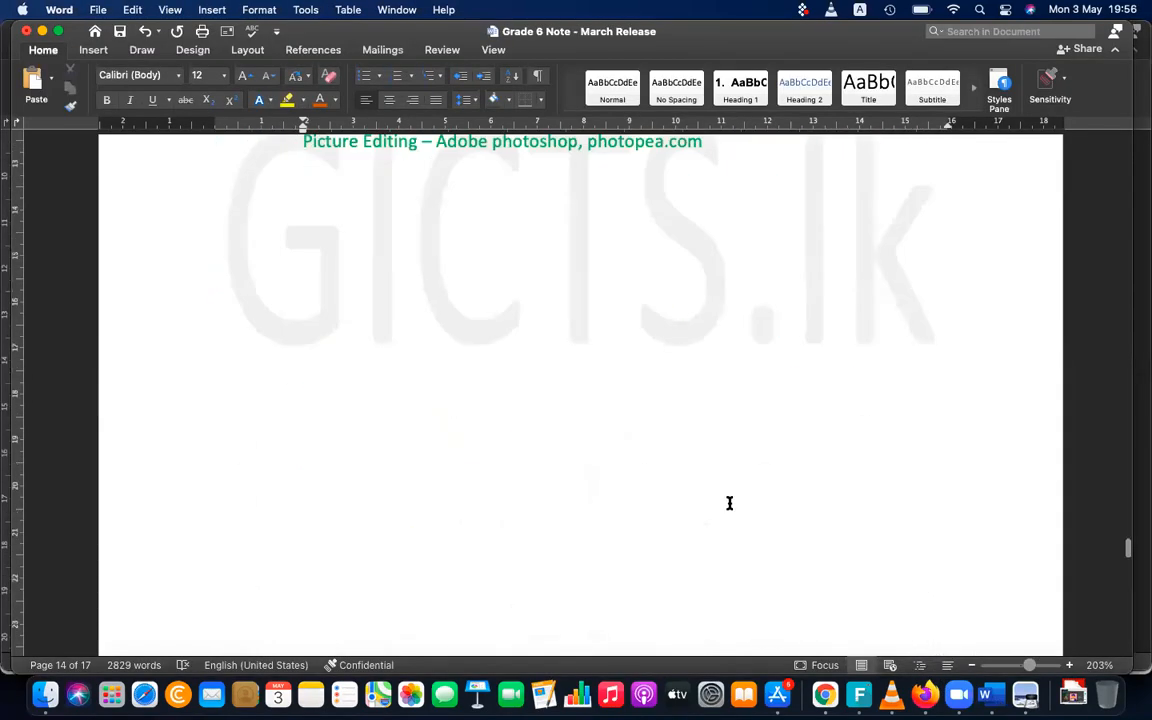
pyautogui.scroll(-5, 729, 503)
pyautogui.scroll(3, 729, 503)
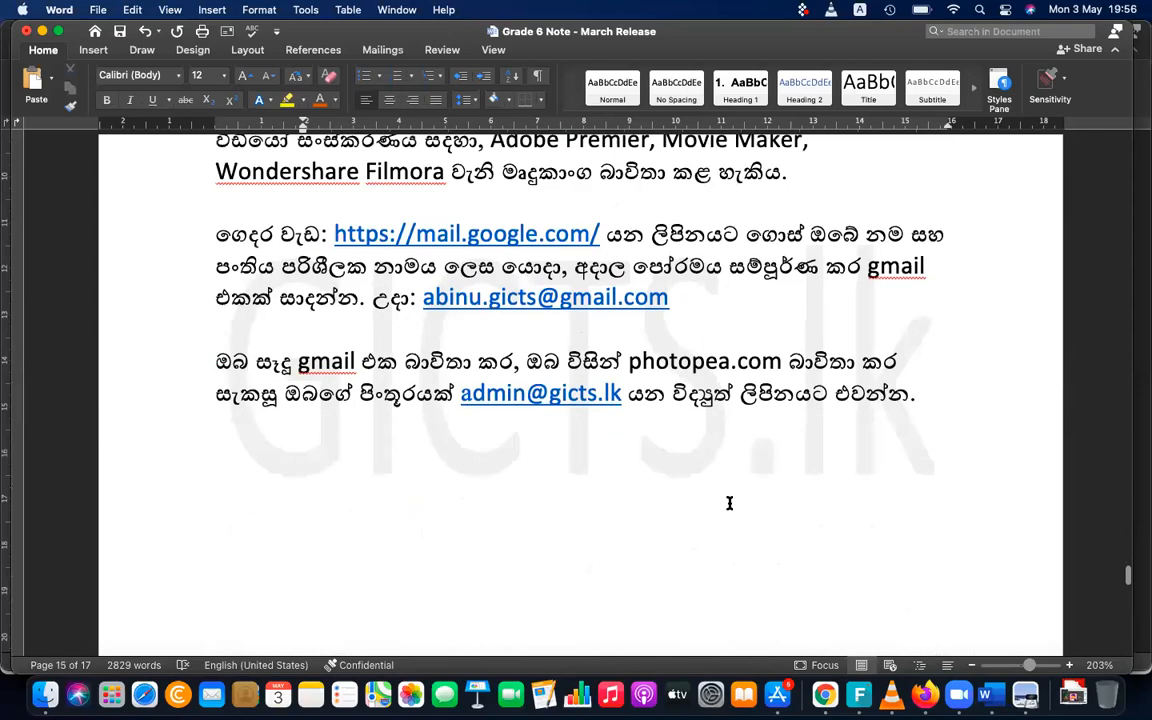
pyautogui.scroll(-1, 729, 503)
pyautogui.click(390, 407)
pyautogui.write('Ho')
pyautogui.write('pe')
pyautogui.press('BackSpace')
pyautogui.press('BackSpace')
pyautogui.write('me ')
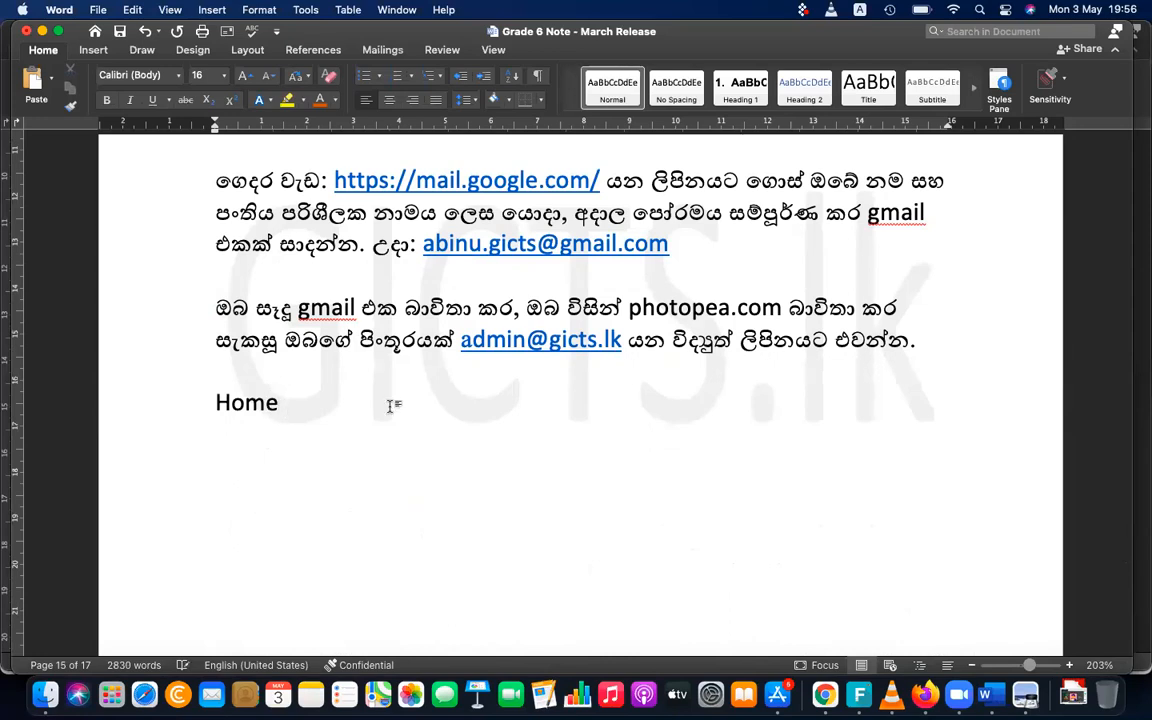
pyautogui.write('work:')
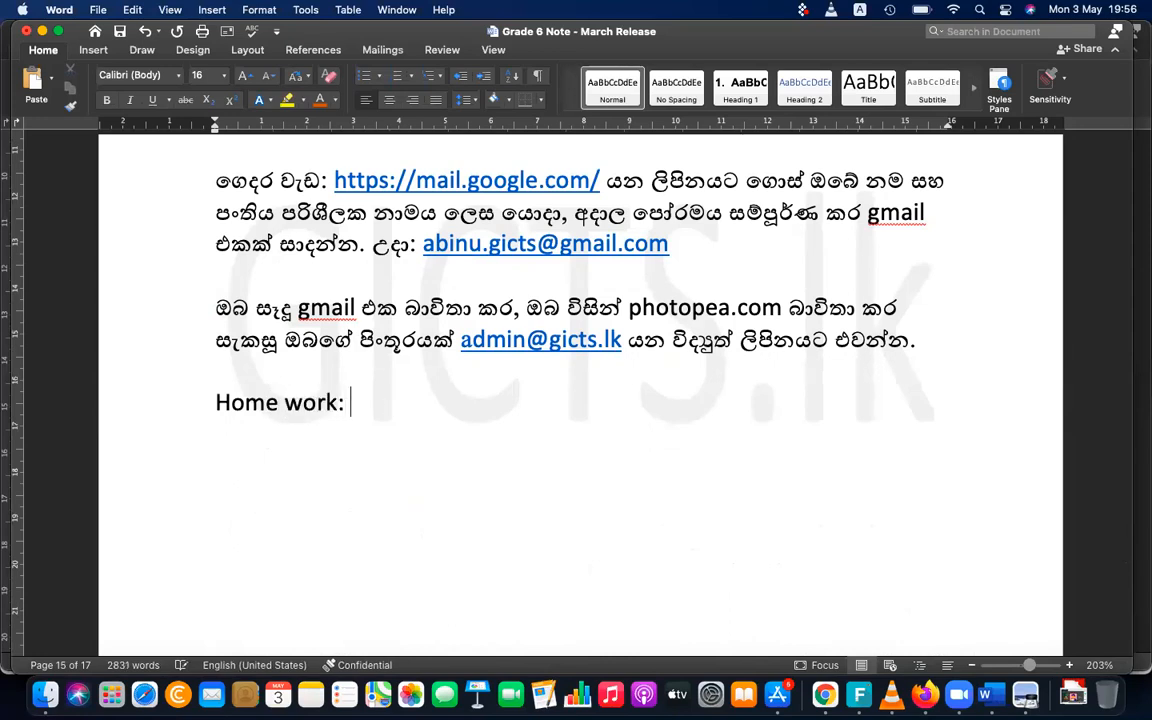
# Continue the "Home work:" line with the text "Access the following URL"
pyautogui.scroll(-1, 560, 350)
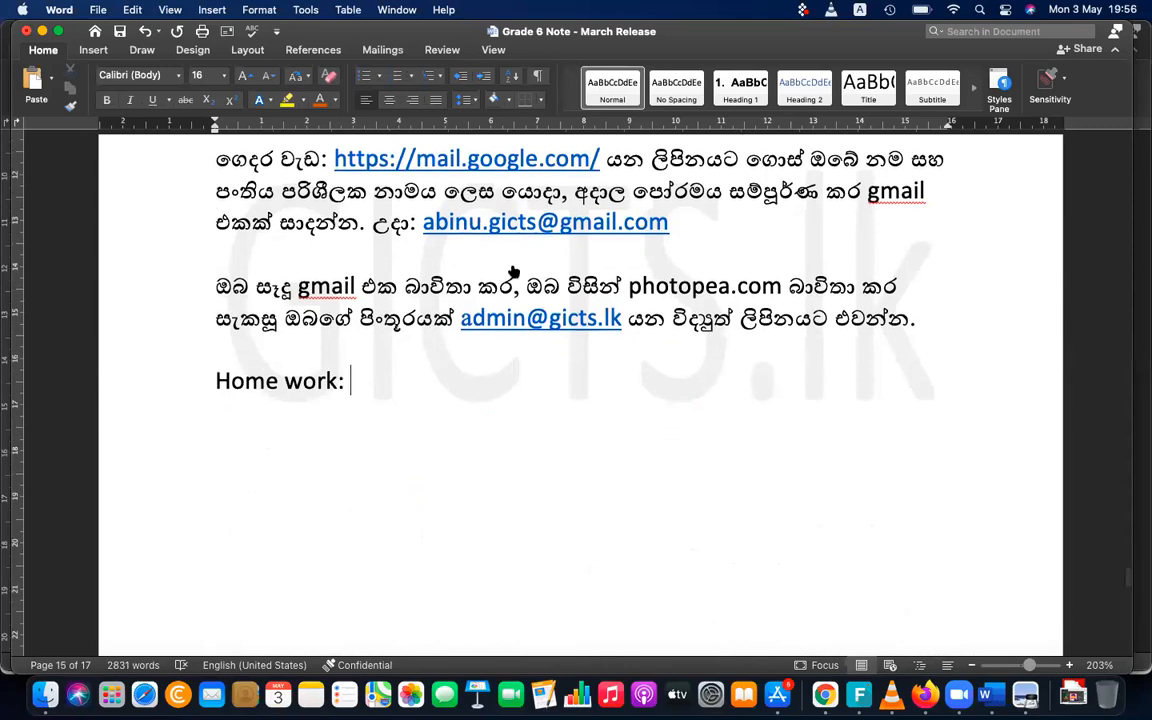
pyautogui.write('Access ')
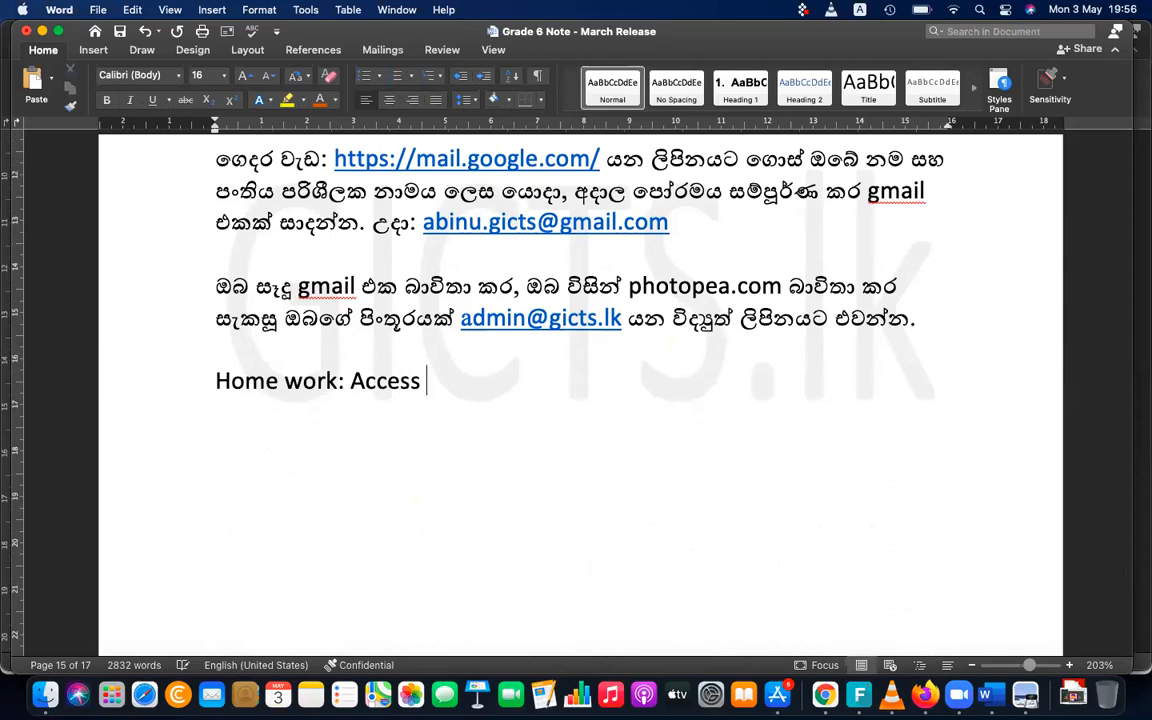
pyautogui.write('the followi')
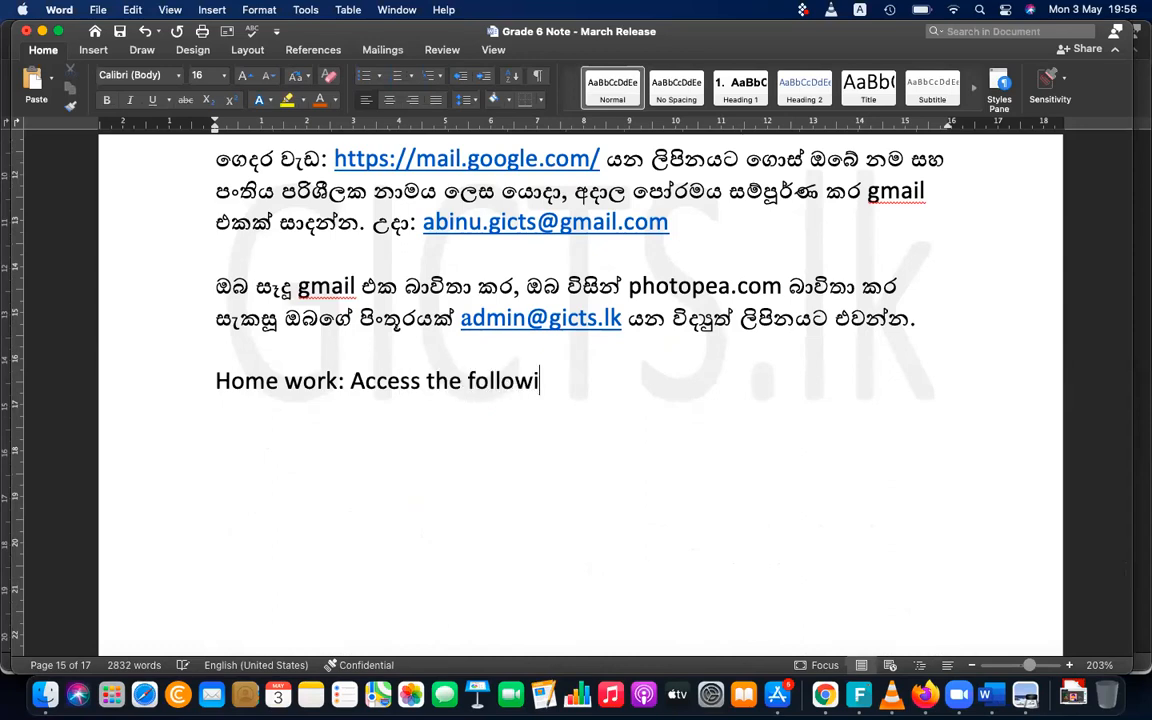
pyautogui.write('ng URL')
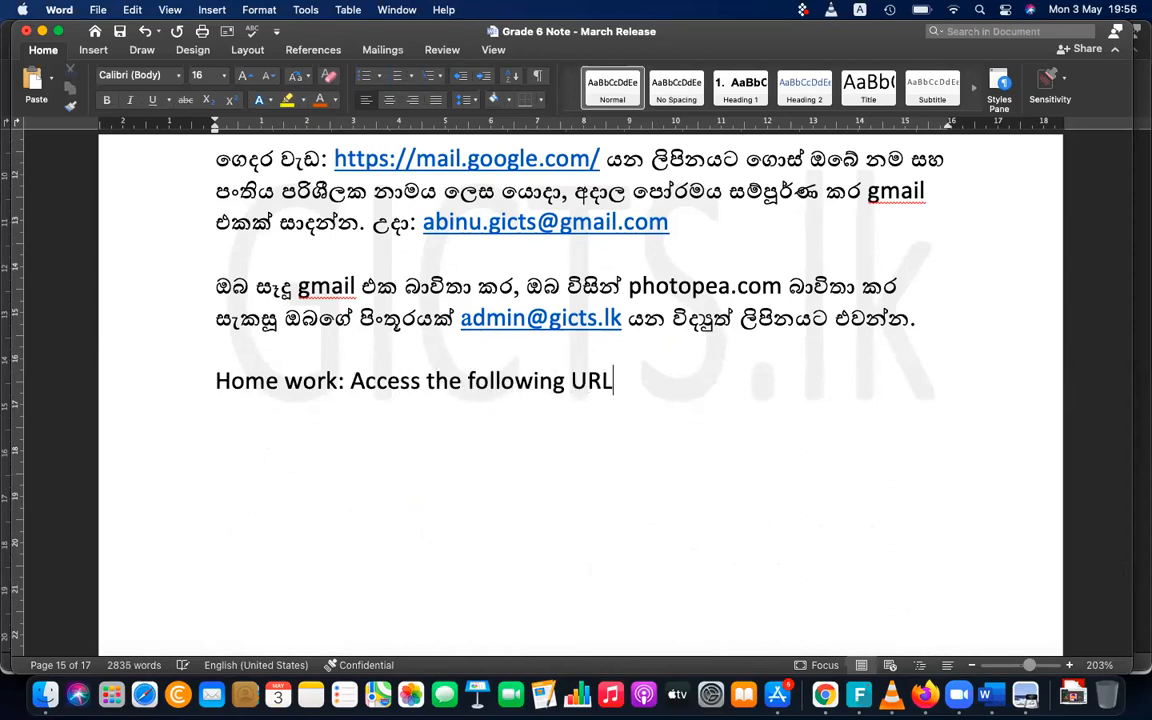
pyautogui.moveTo(545, 155); pyautogui.dragTo(305, 155)
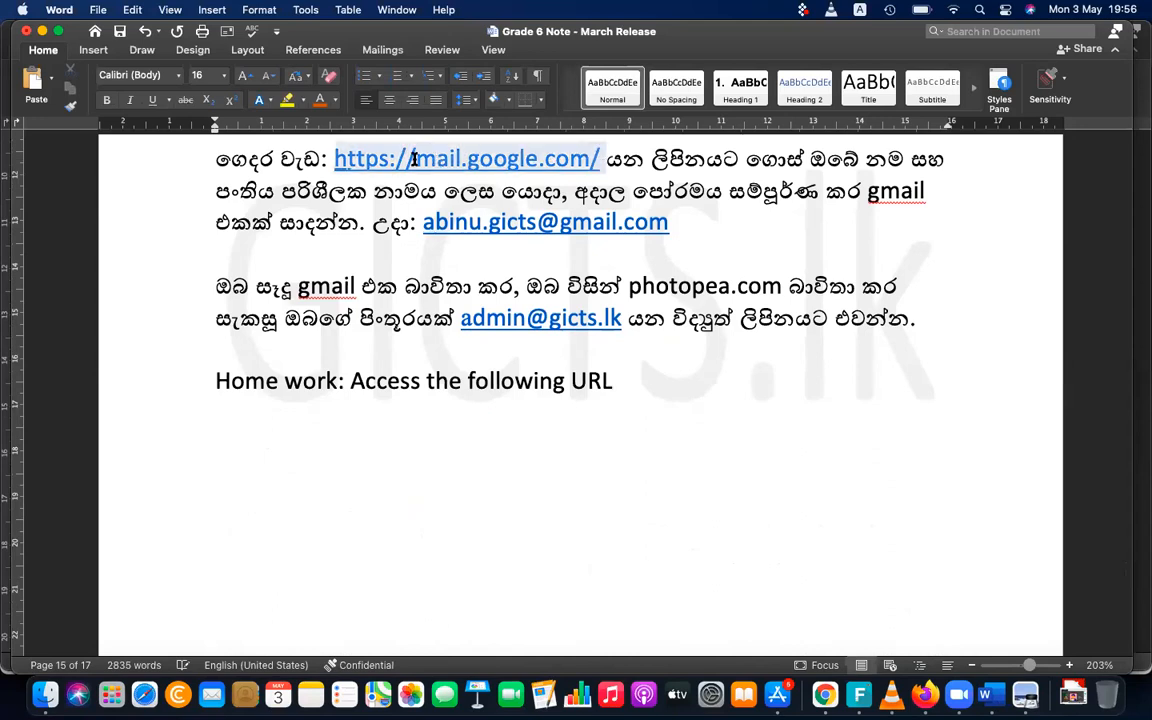
pyautogui.press('super+c')
pyautogui.click(612, 386)
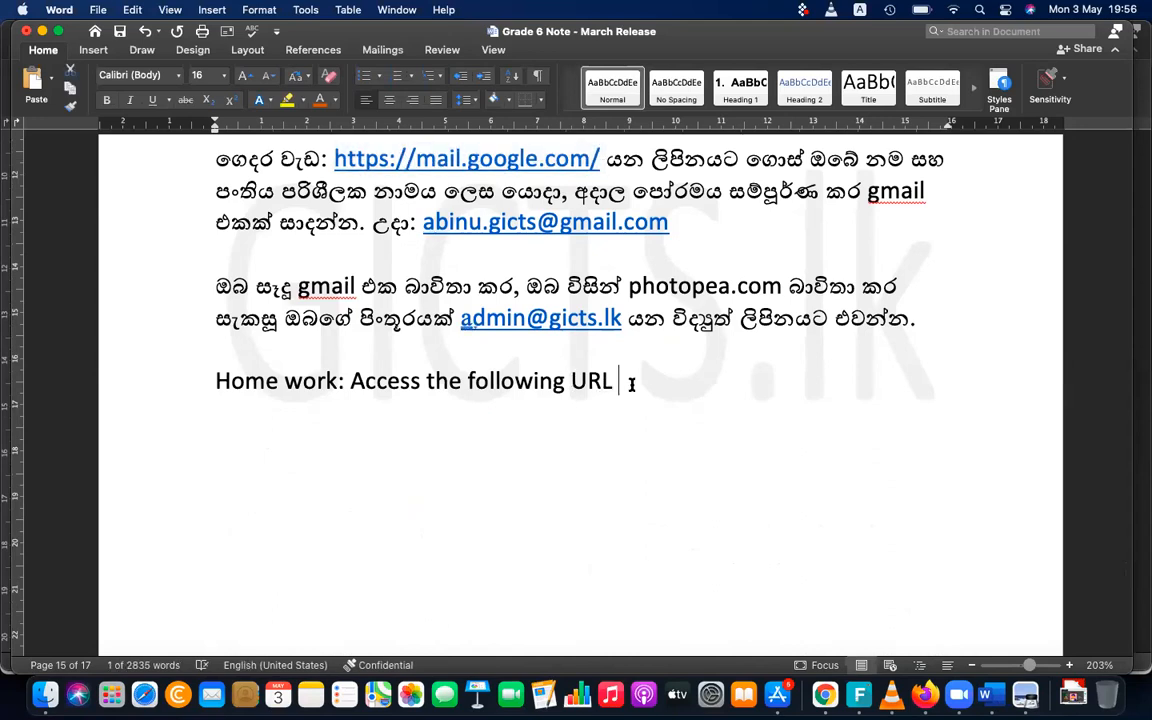
pyautogui.press('Return')
pyautogui.press('super+v')
pyautogui.press('Return')
# Below the link, write the line "Create a gmail with your name, followed by the institute name"
pyautogui.write('Create ')
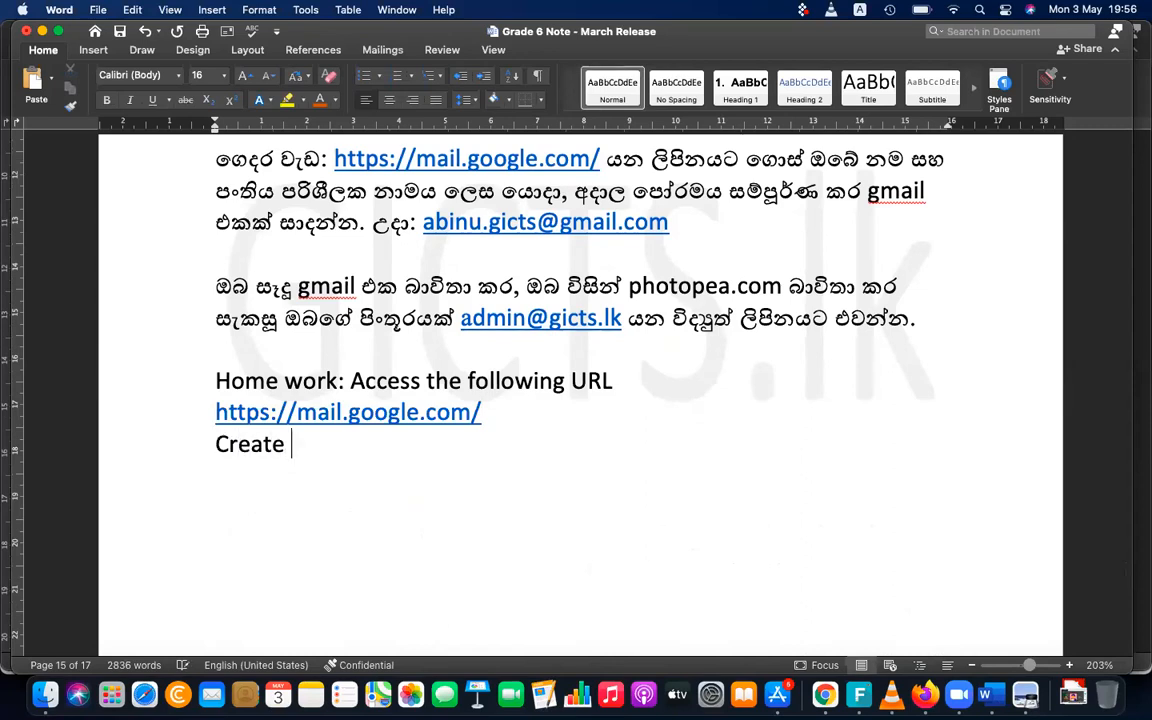
pyautogui.write('a gmail with yourname')
pyautogui.press('BackSpace')
pyautogui.press('BackSpace')
pyautogui.press('BackSpace')
pyautogui.press('BackSpace')
pyautogui.write('name')
pyautogui.press('BackSpace')
pyautogui.write(', followd')
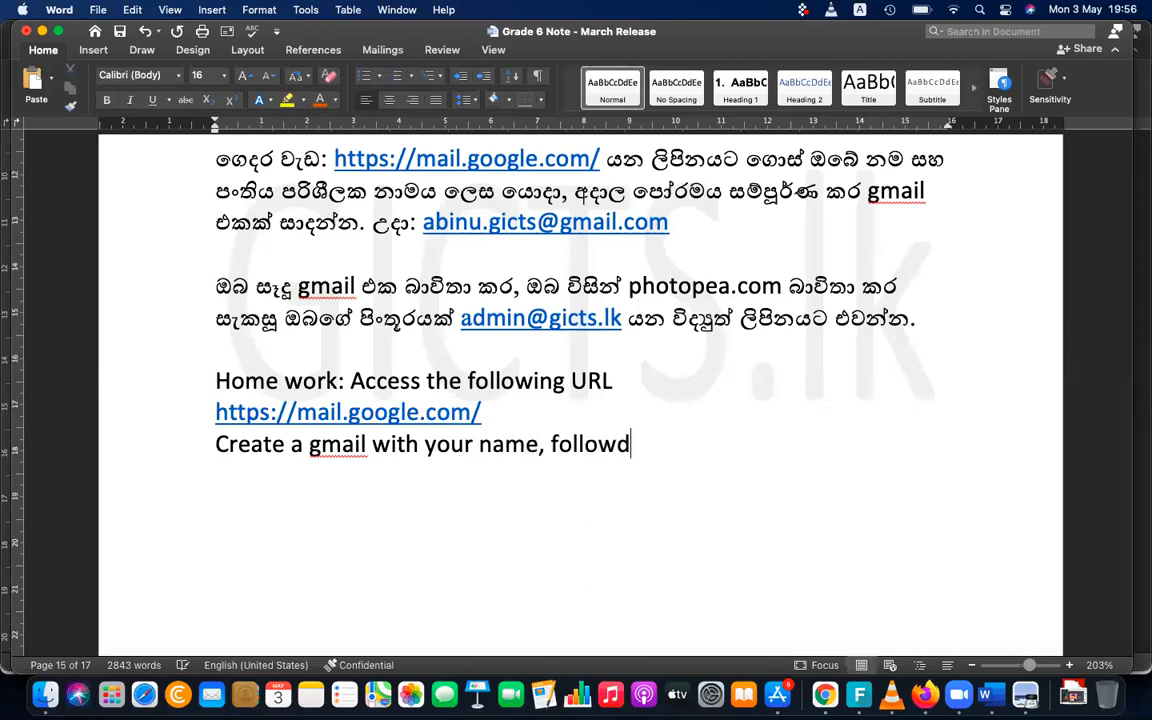
pyautogui.press('BackSpace')
pyautogui.write('ed by the in')
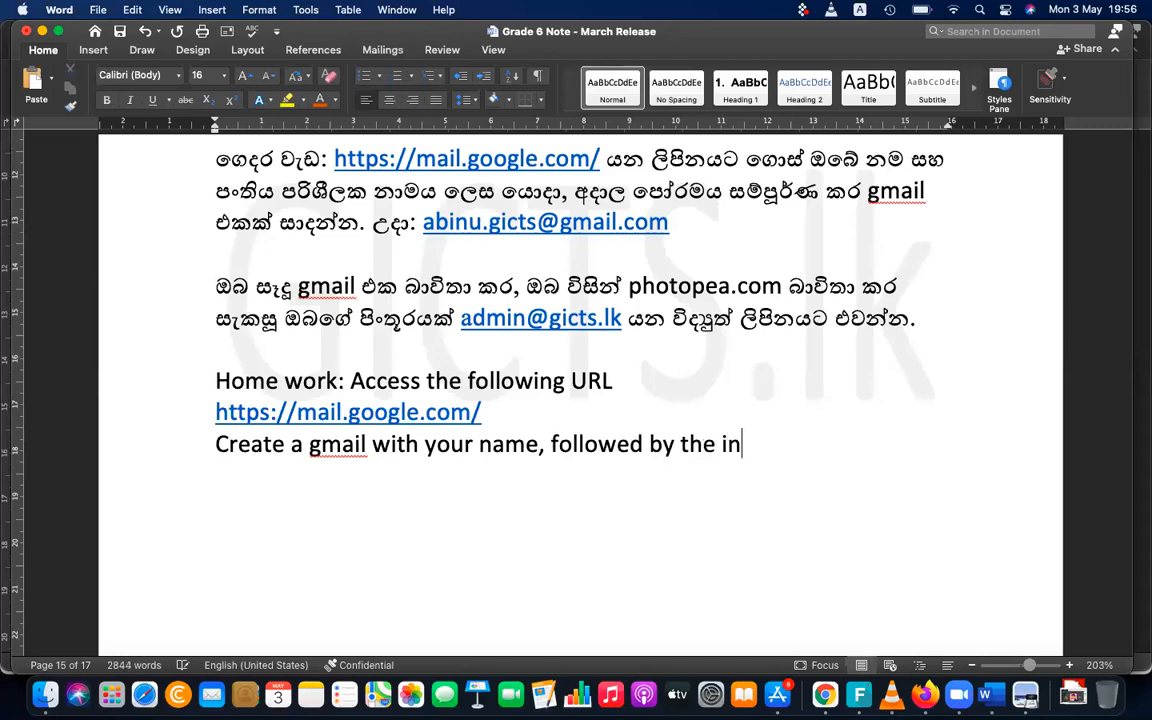
pyautogui.write('stitute name')
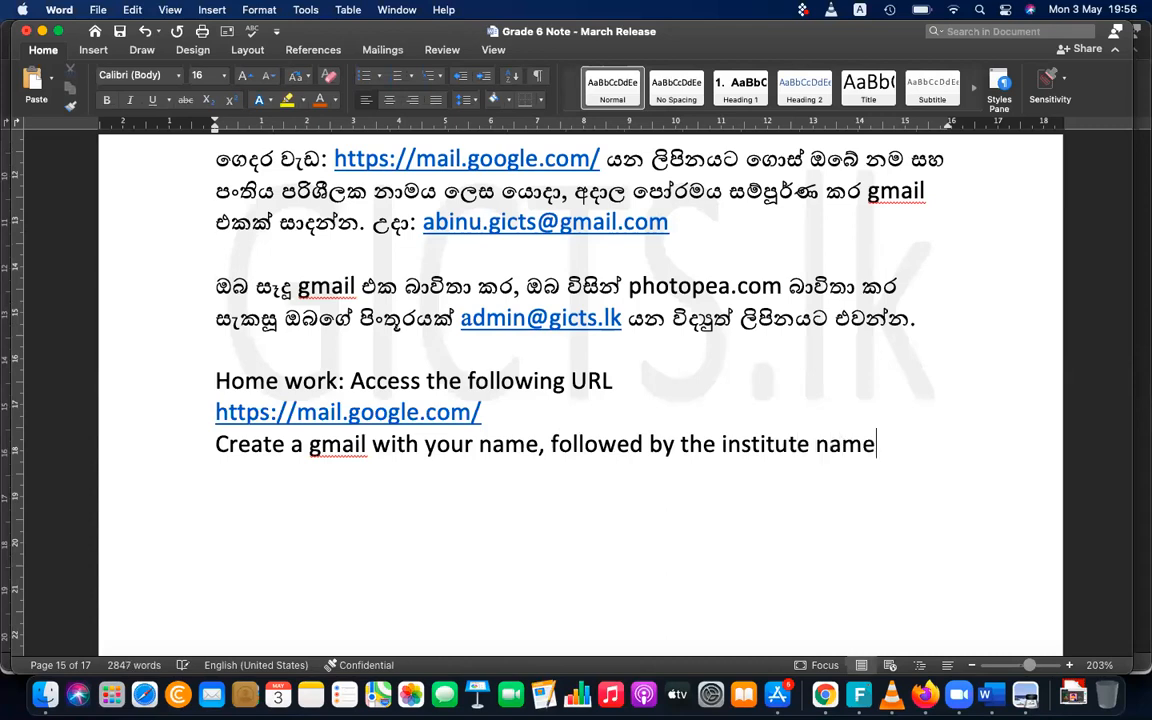
# Add an "Ex:" line containing the sample Gmail address copied from the Sinhala homework paragraph
pyautogui.press('Return')
pyautogui.write('ex:')
pyautogui.moveTo(695, 233); pyautogui.dragTo(443, 226)
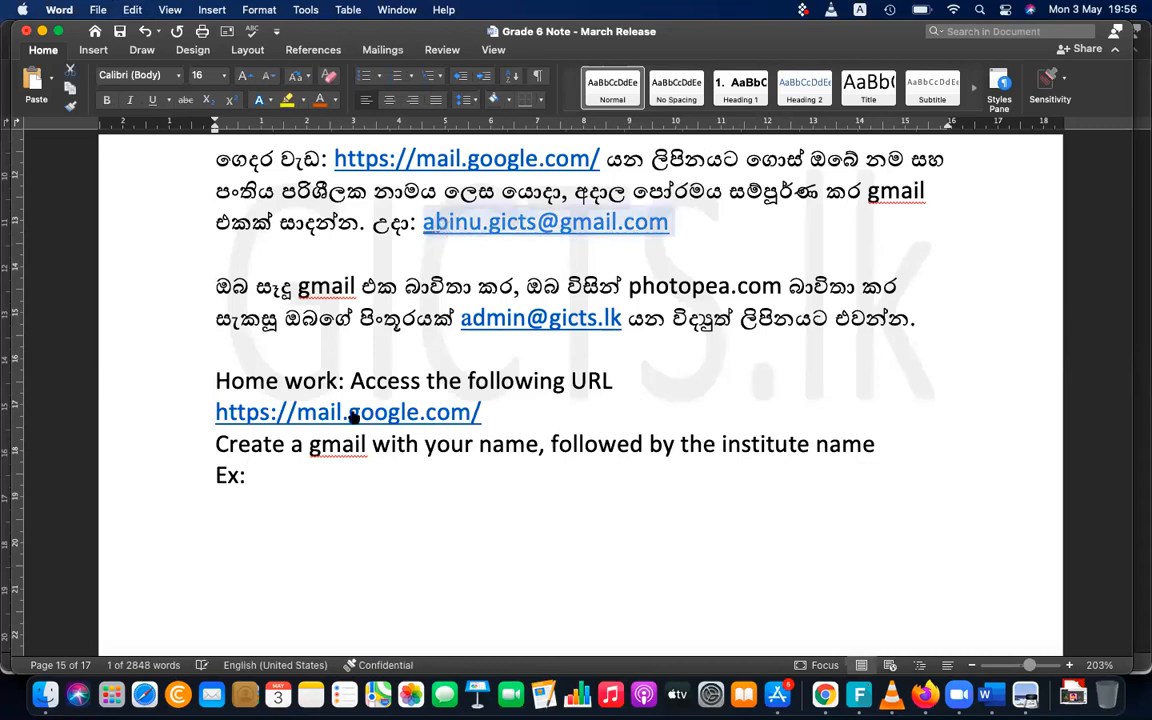
pyautogui.click(321, 484)
pyautogui.press('super+v')
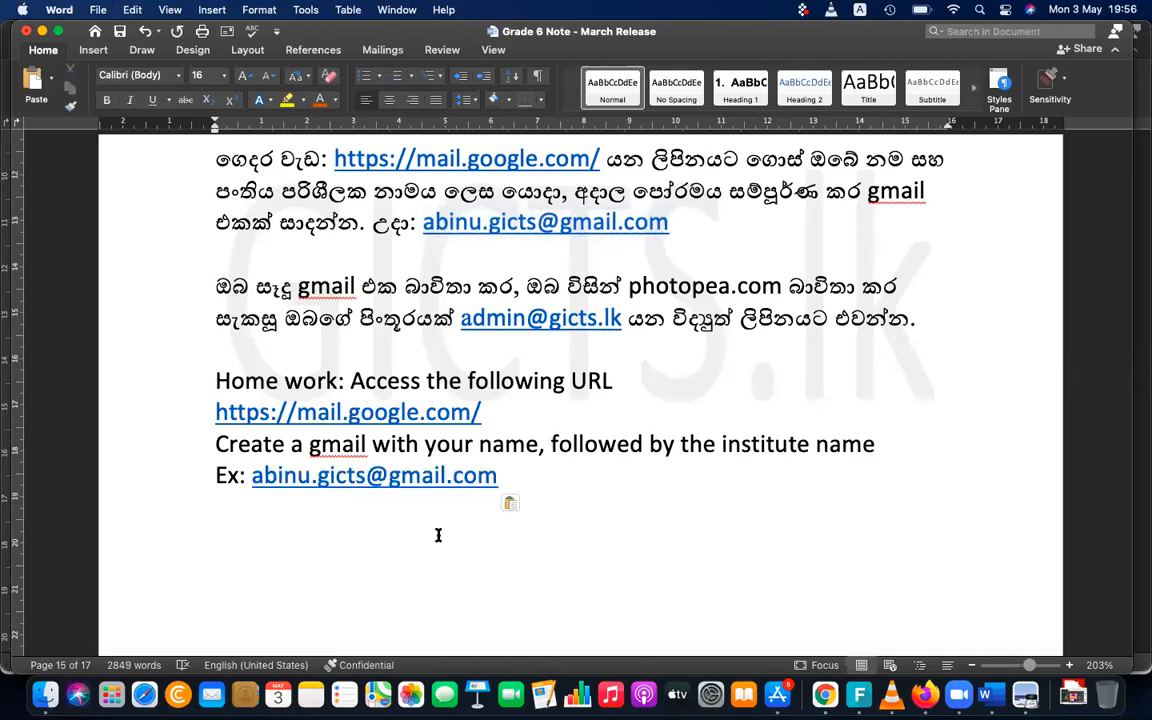
# Leave a blank line and write "Use the email that you have created and send edited picture of you"
pyautogui.press('Return')
pyautogui.write('Use ')
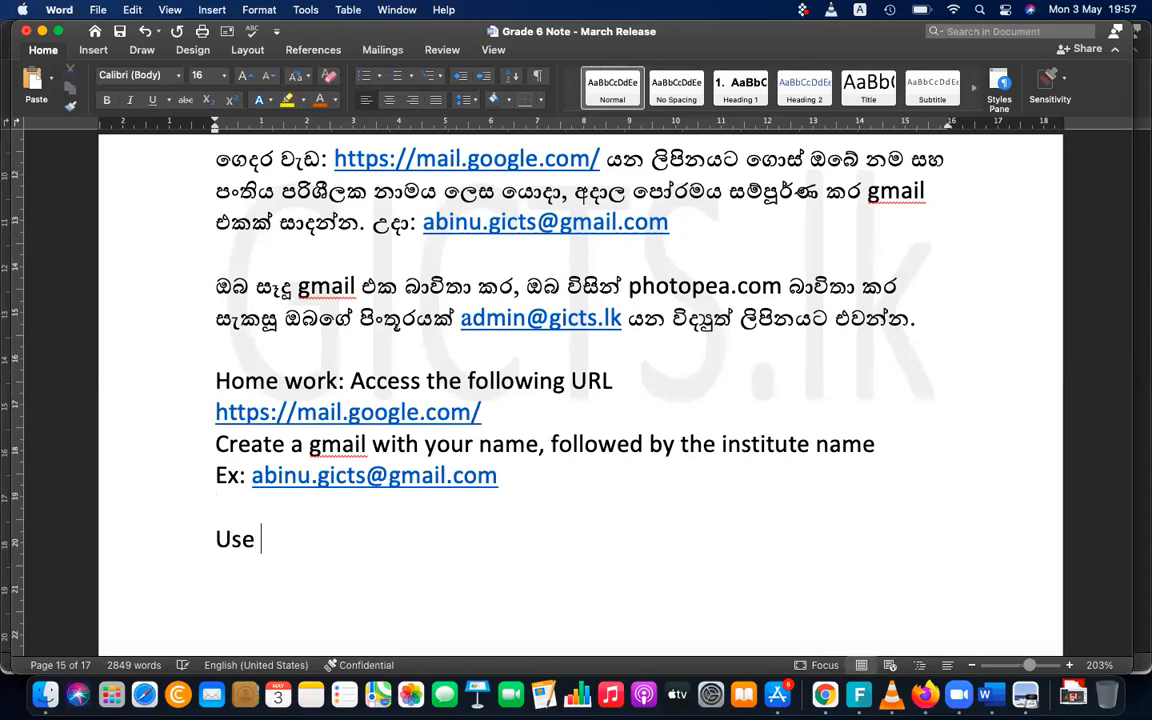
pyautogui.write('the email')
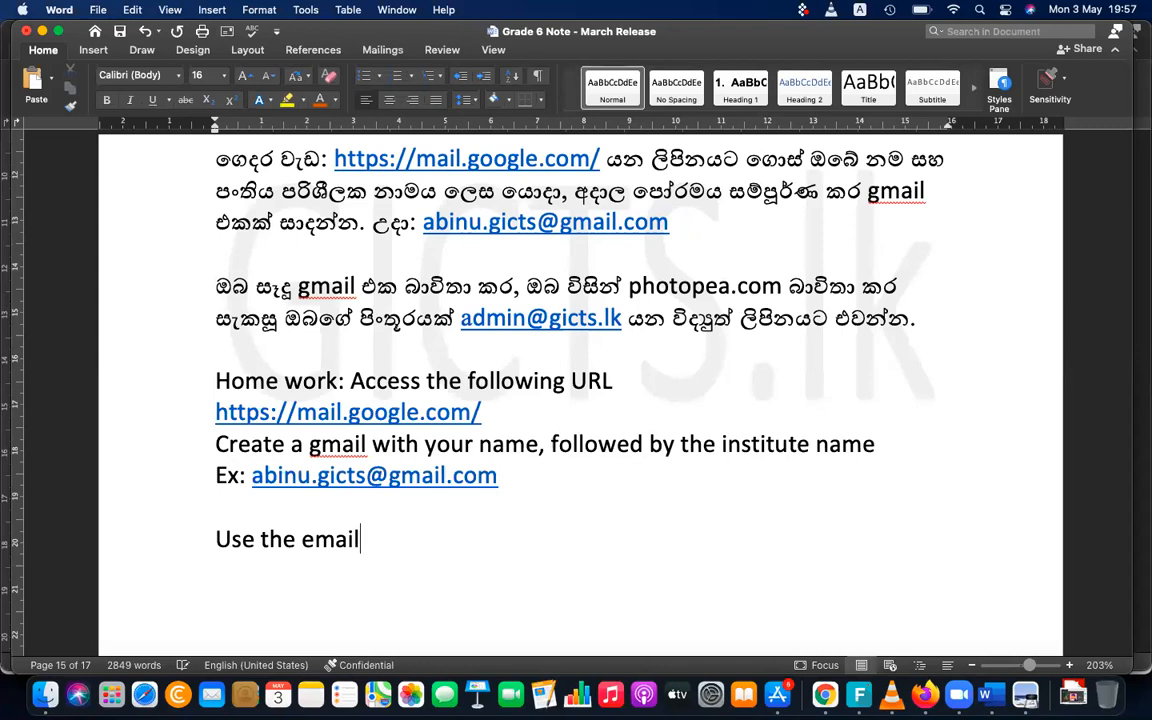
pyautogui.write(' that you')
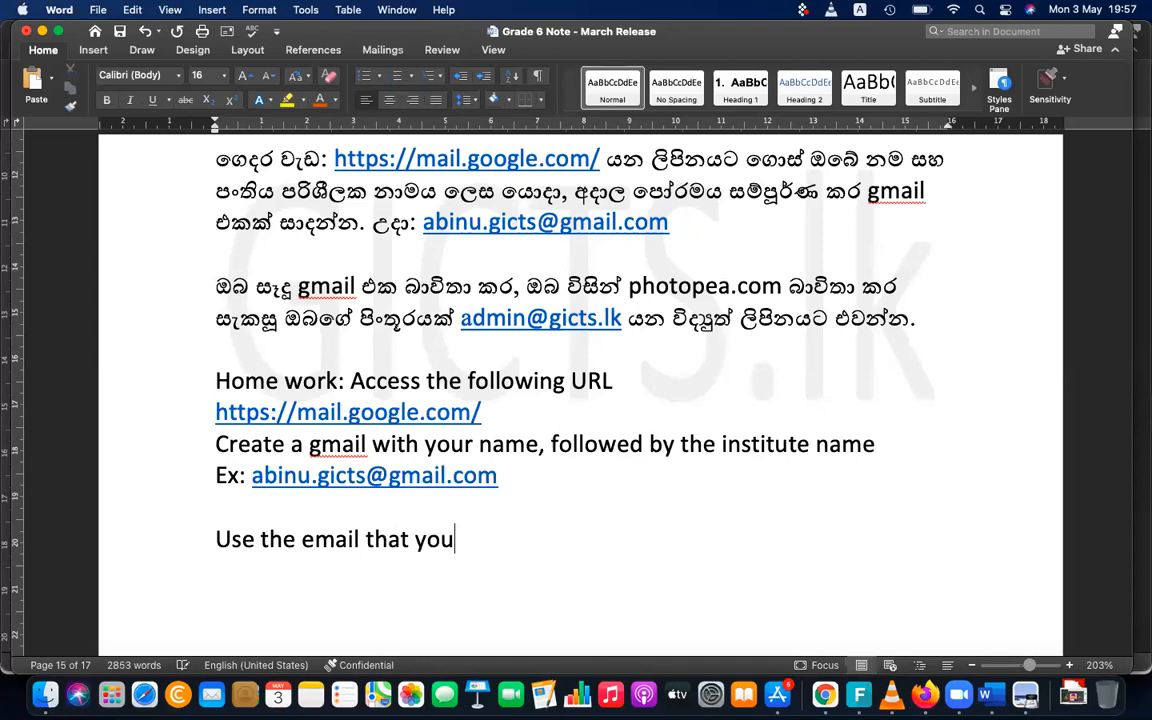
pyautogui.write(' have create')
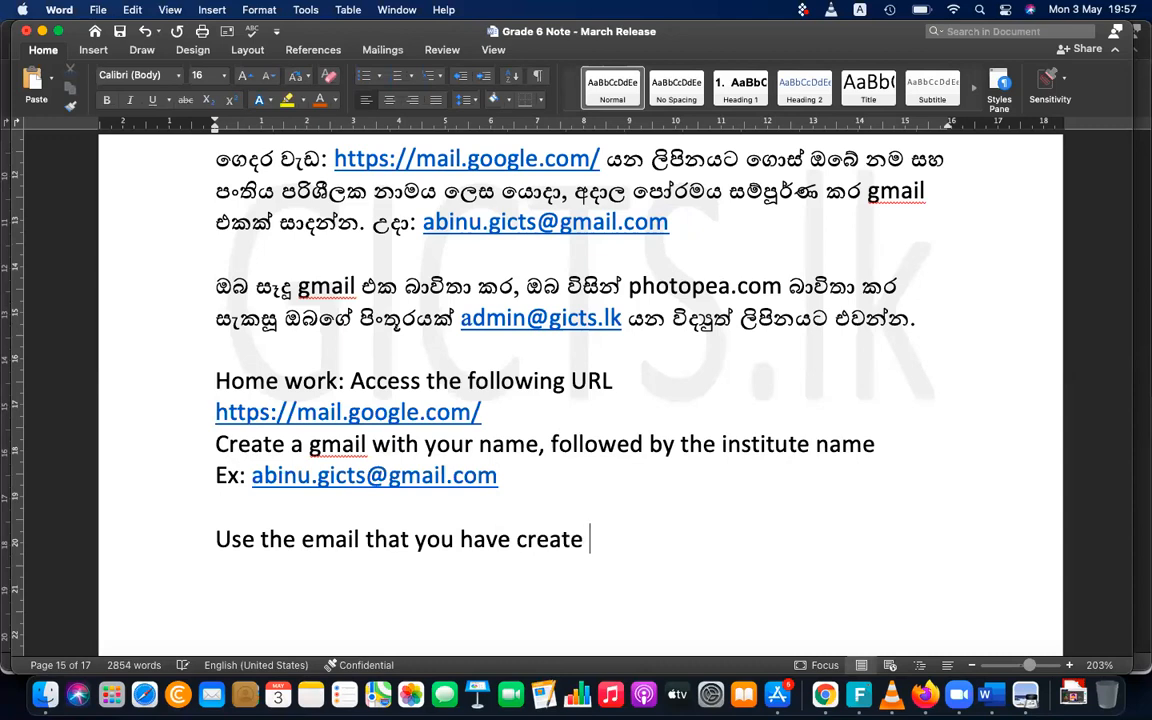
pyautogui.press('BackSpace')
pyautogui.write('d and s')
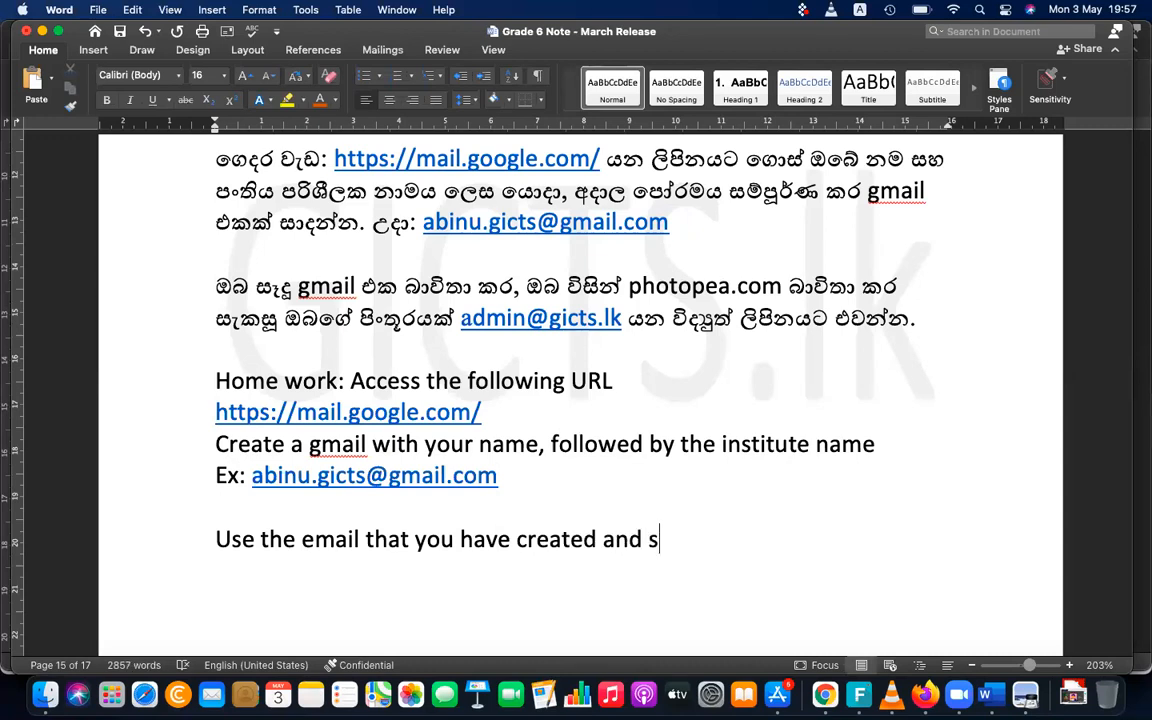
pyautogui.write('end edited')
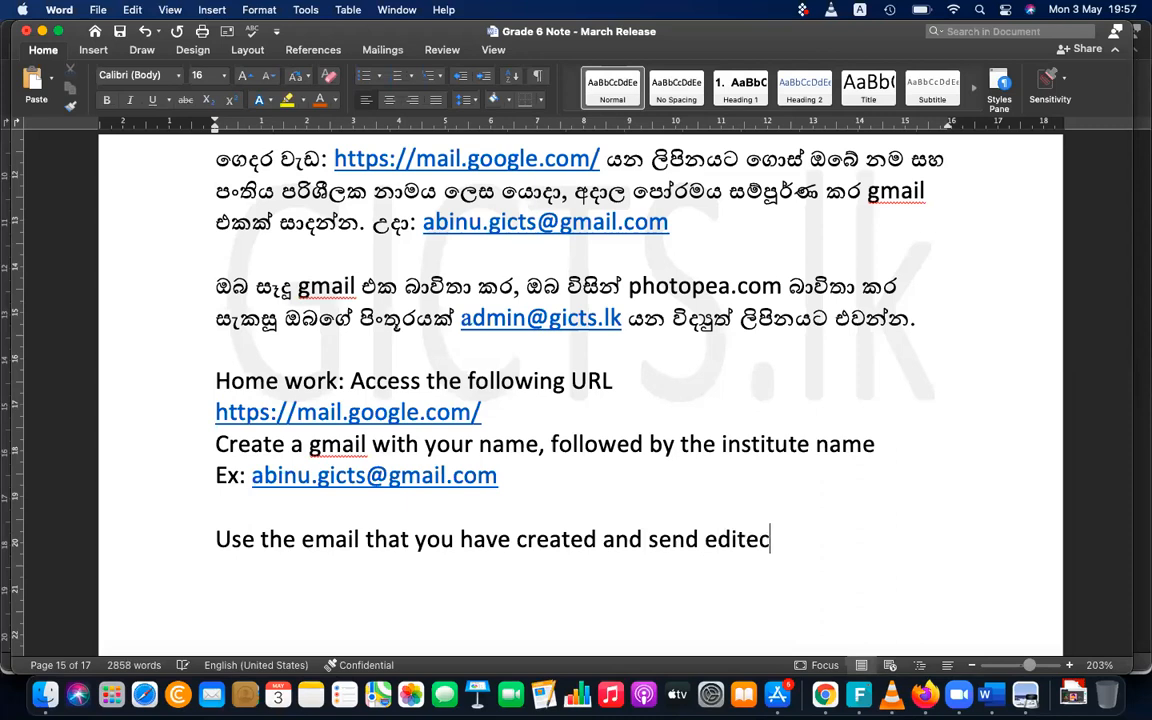
pyautogui.press('BackSpace')
pyautogui.write('d p')
pyautogui.write('icture o')
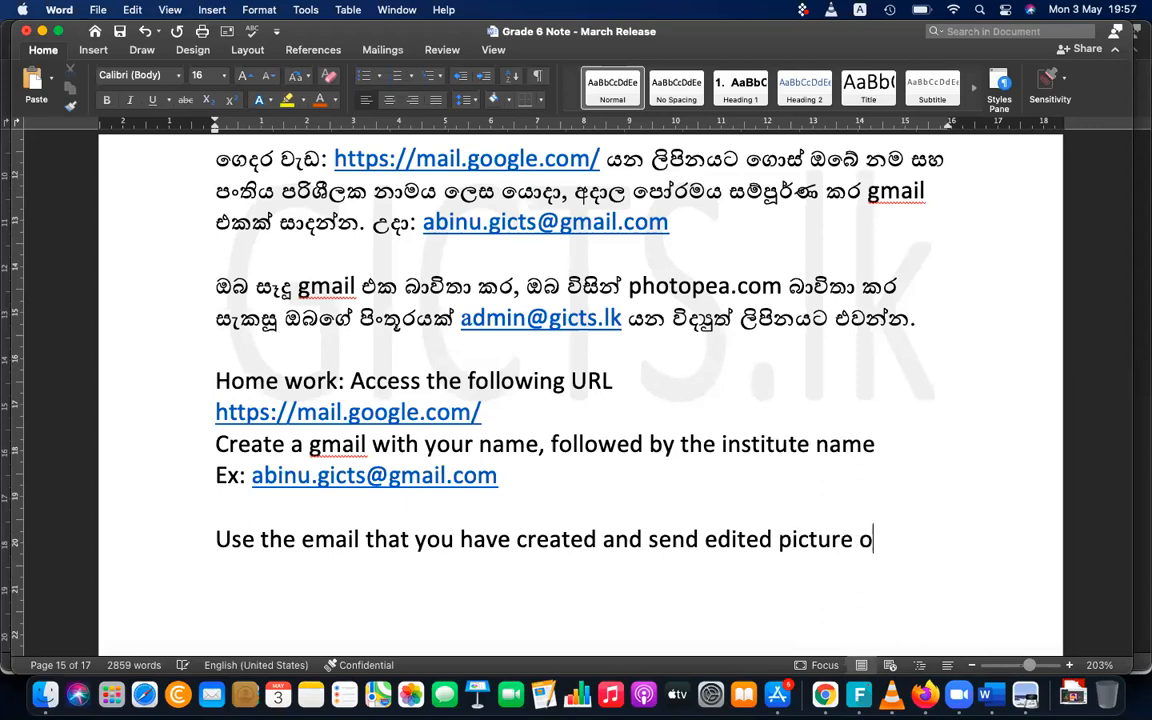
pyautogui.write('f you (do')
pyautogui.write('n')
pyautogui.write("'t dowloa")
pyautogui.write('d, ')
pyautogui.write('use')
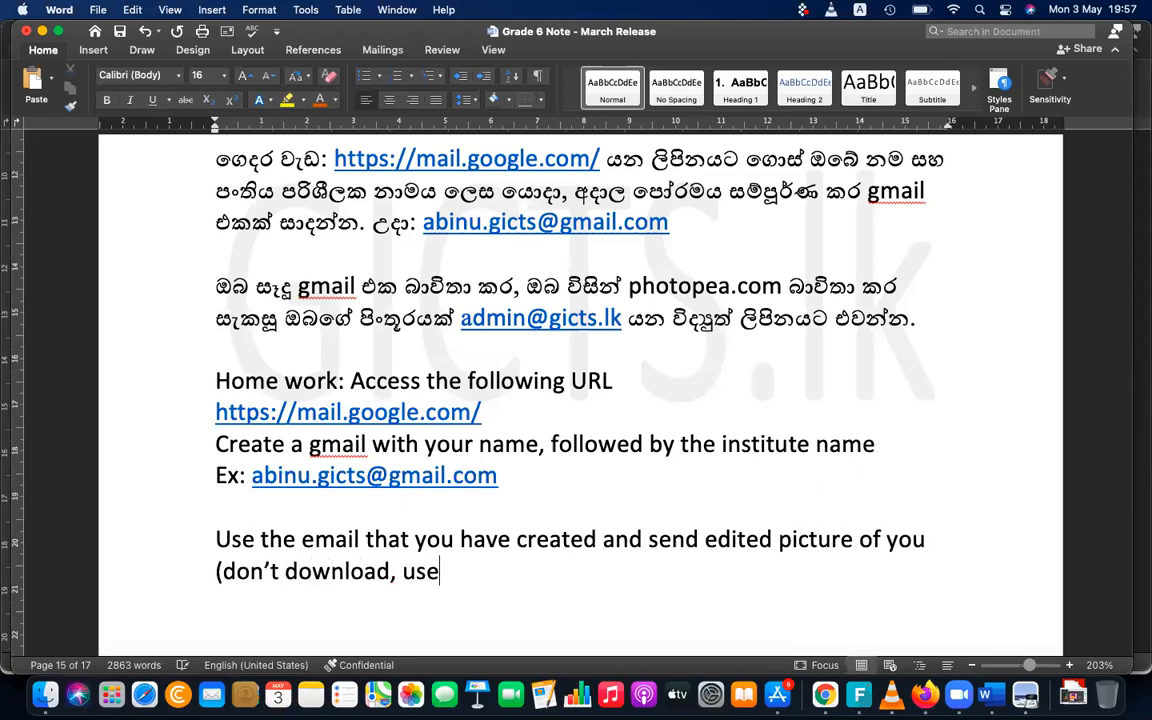
pyautogui.write(' your o')
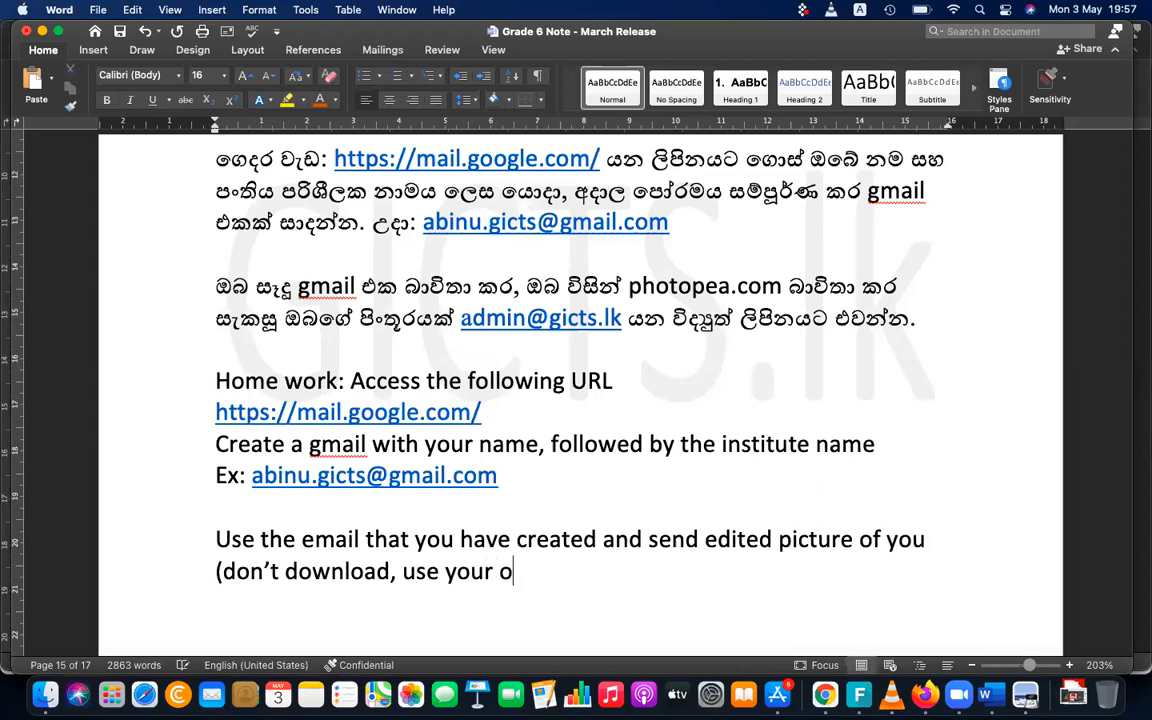
pyautogui.write('wn pict')
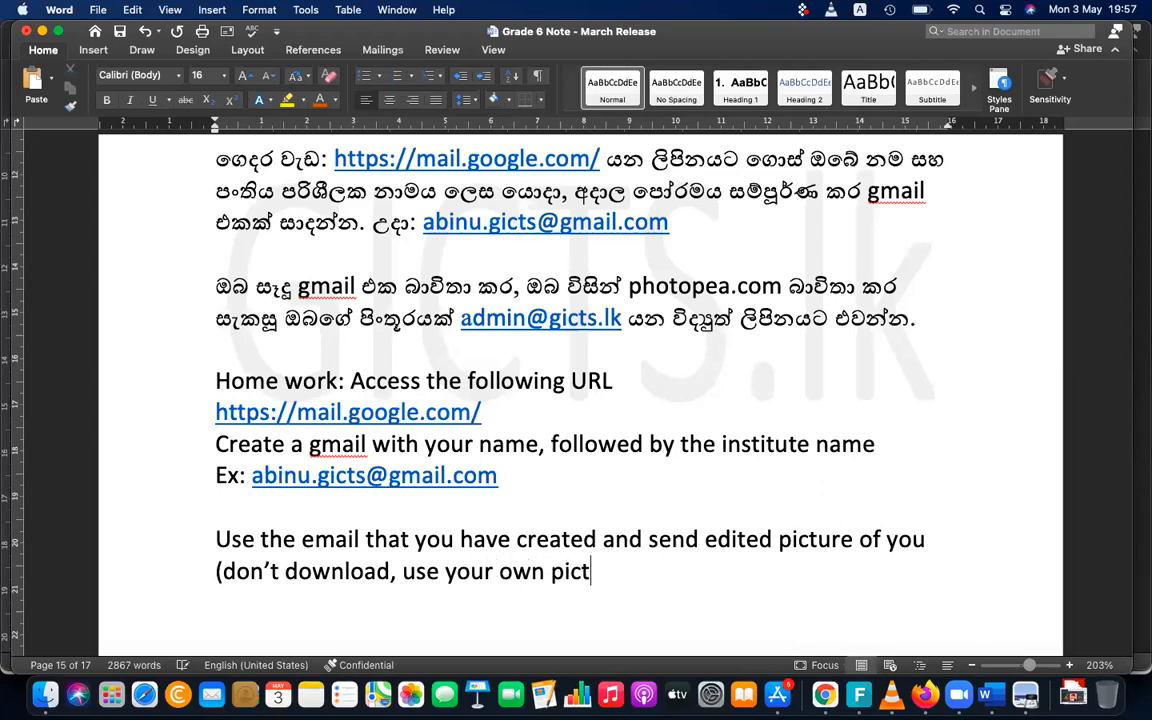
pyautogui.write('ure)')
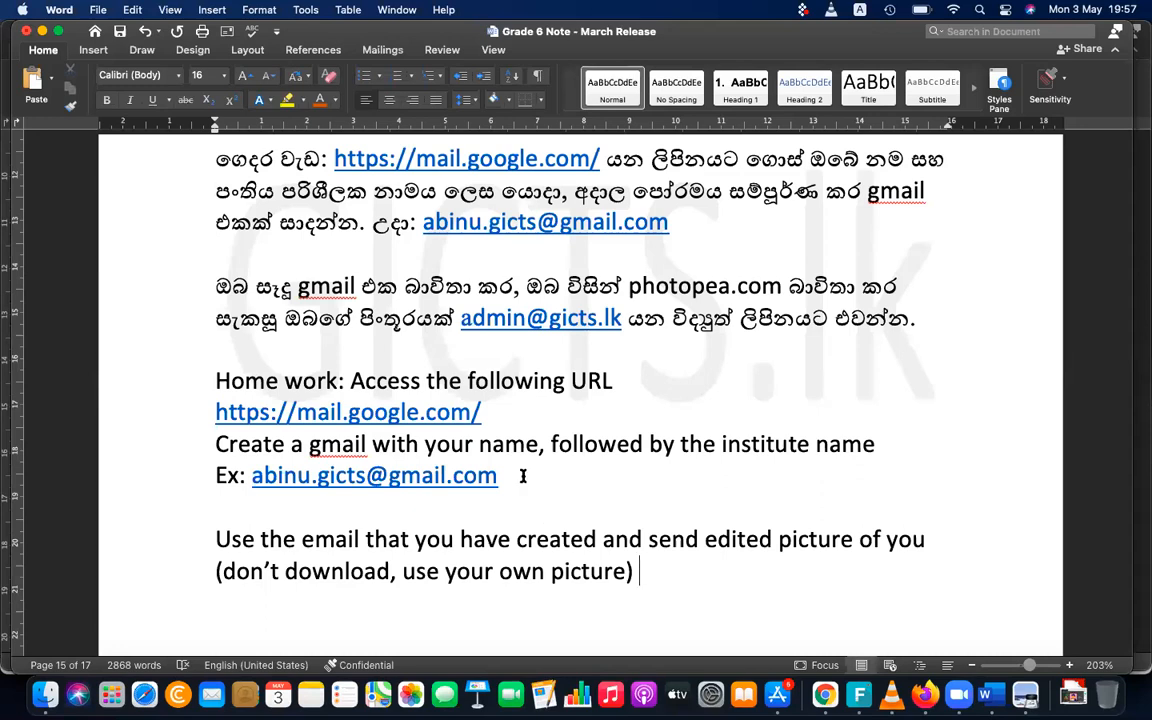
# Complete the picture instruction with "and email to" followed by the institute's admin e-mail address as a link
pyautogui.write('and em')
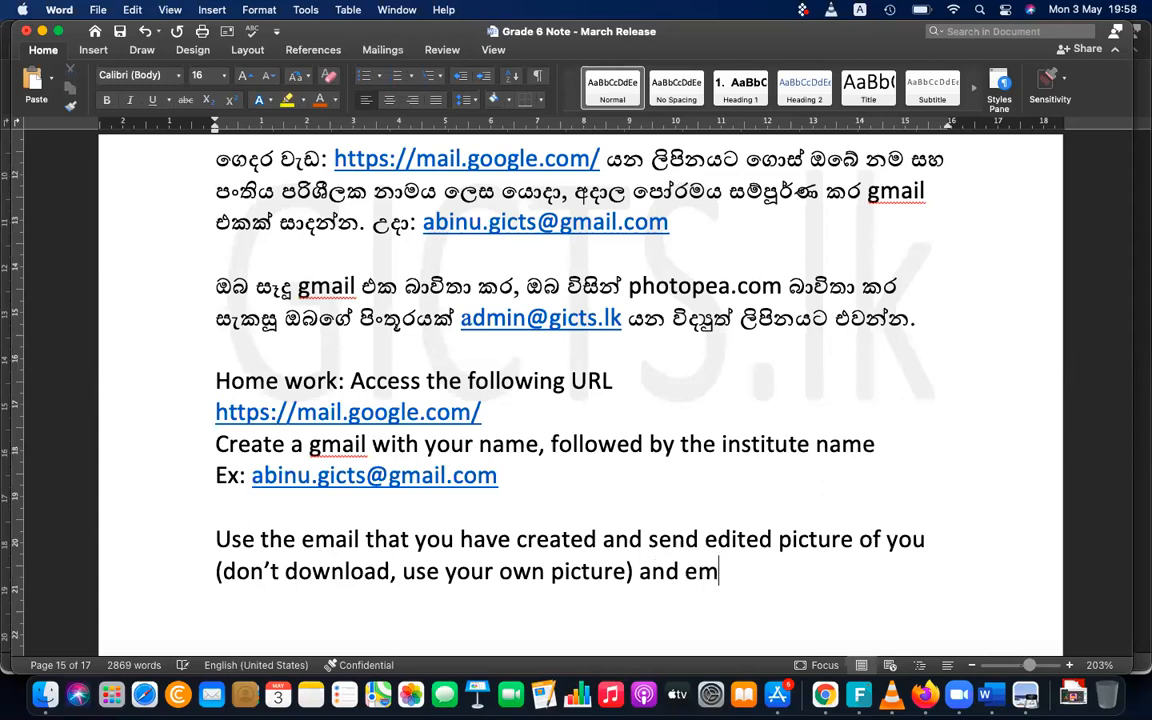
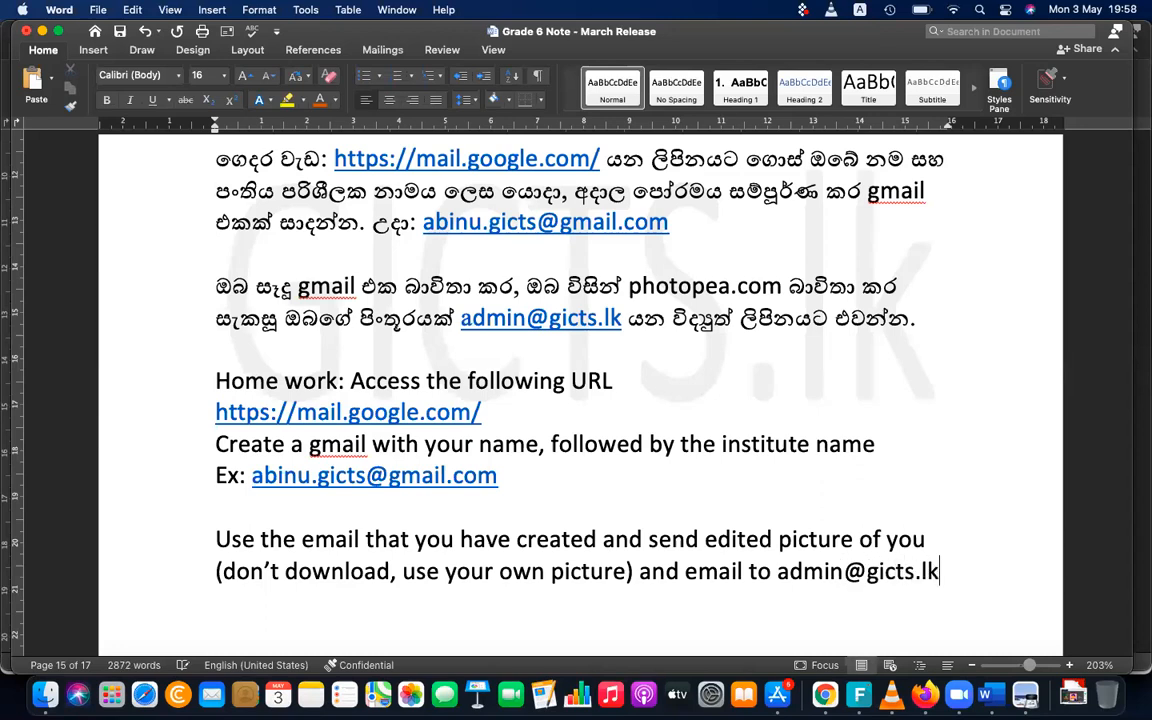
pyautogui.press('Return')
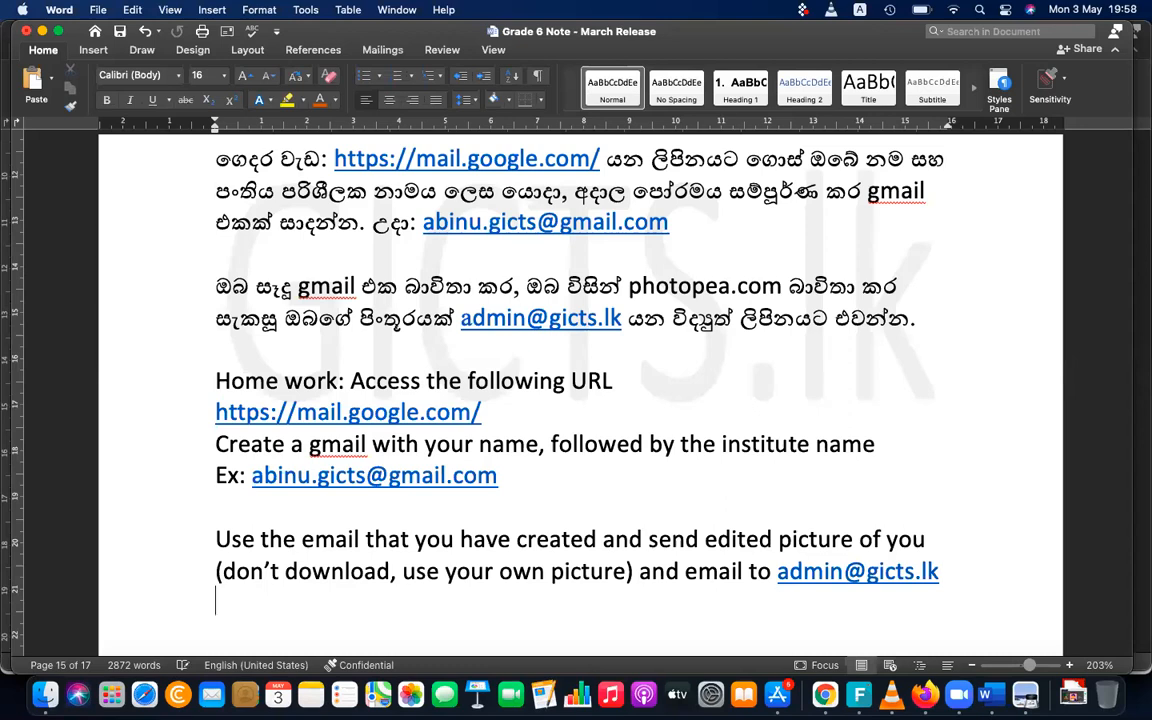
# Write the closing line "Get help from you practical instructor" below the picture instruction and start a new line
pyautogui.write('(')
pyautogui.press('BackSpace')
pyautogui.write('Geth')
pyautogui.press('BackSpace')
pyautogui.write('th')
pyautogui.press('BackSpace')
pyautogui.press('BackSpace')
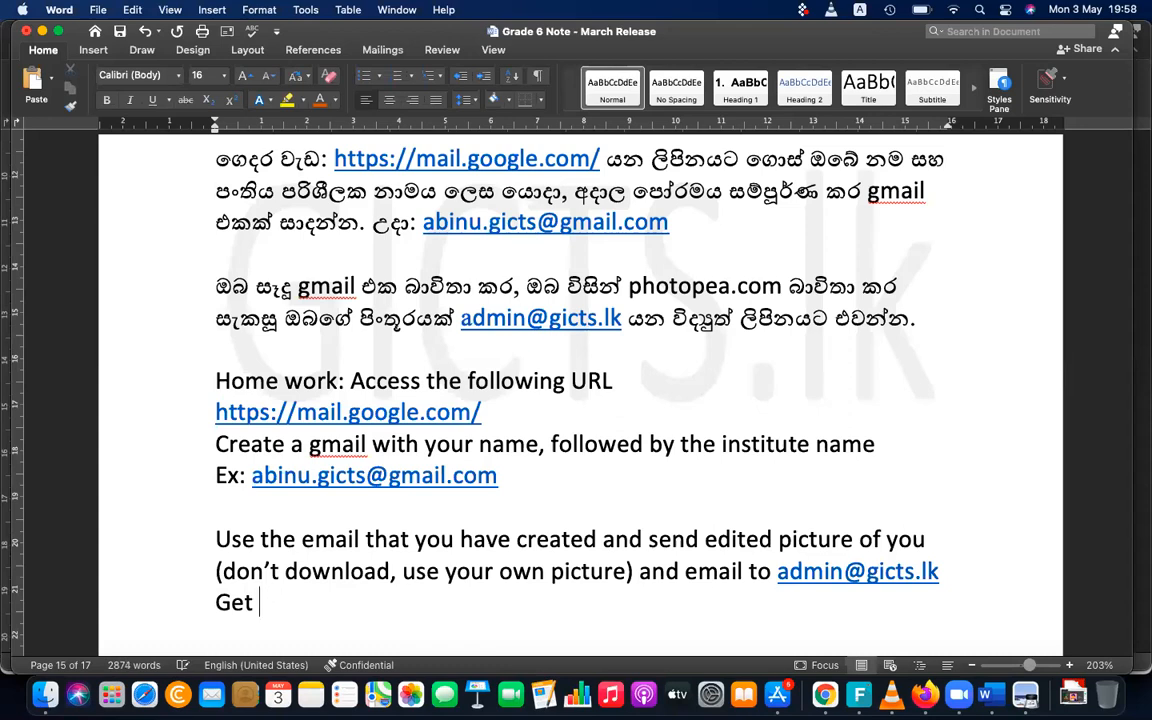
pyautogui.write('help from you p')
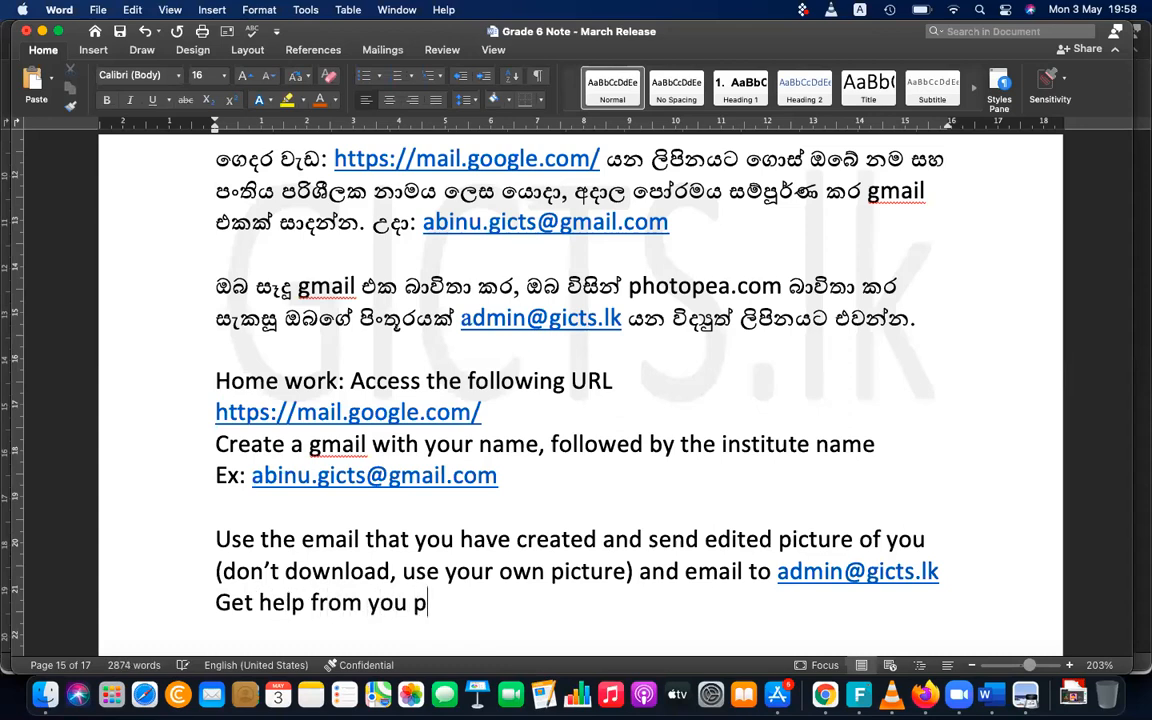
pyautogui.write('ractica')
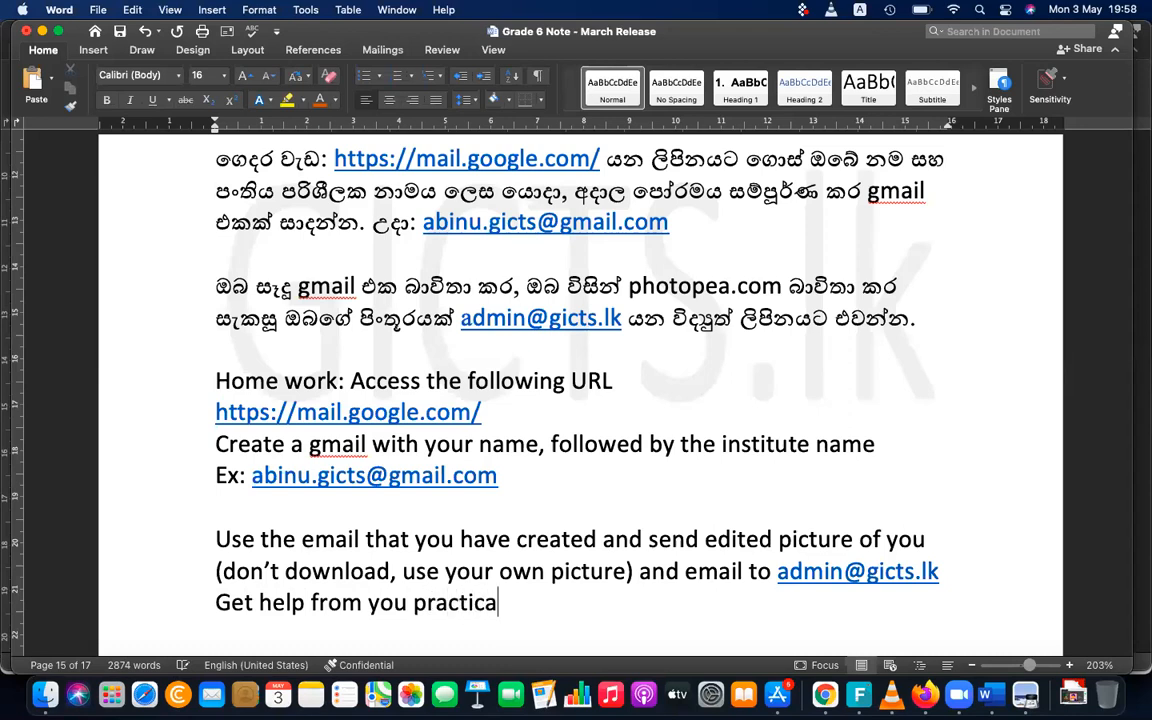
pyautogui.write('l instru')
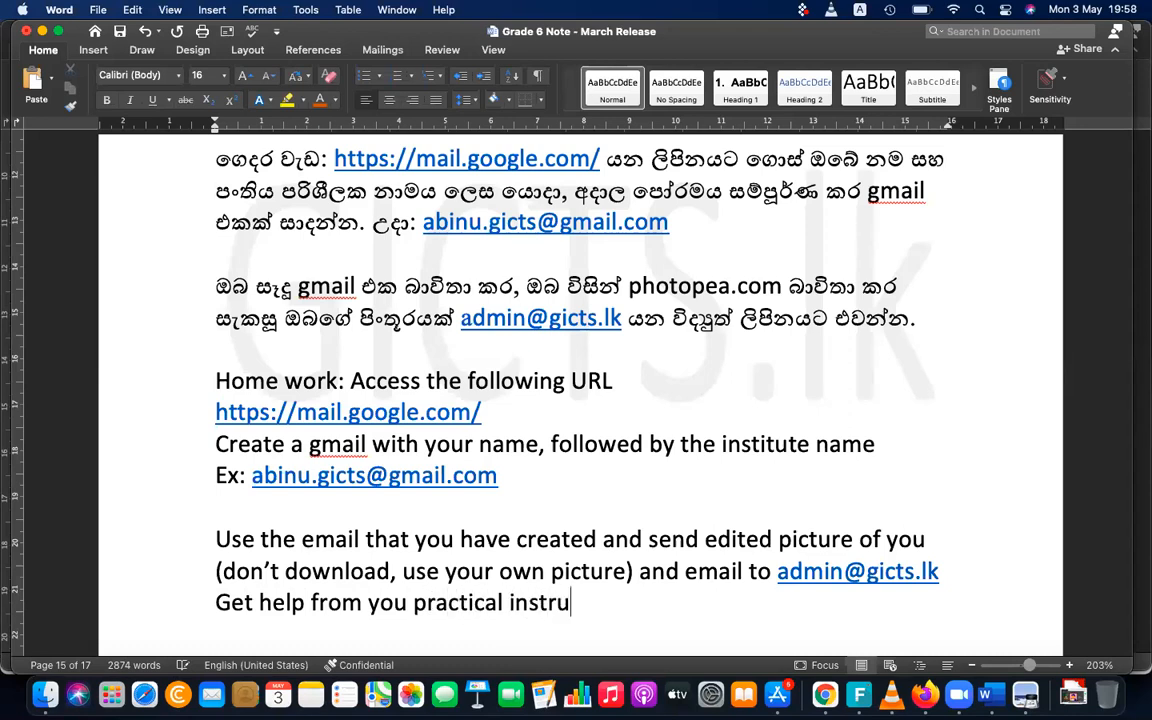
pyautogui.write('ctor')
pyautogui.press('Return')
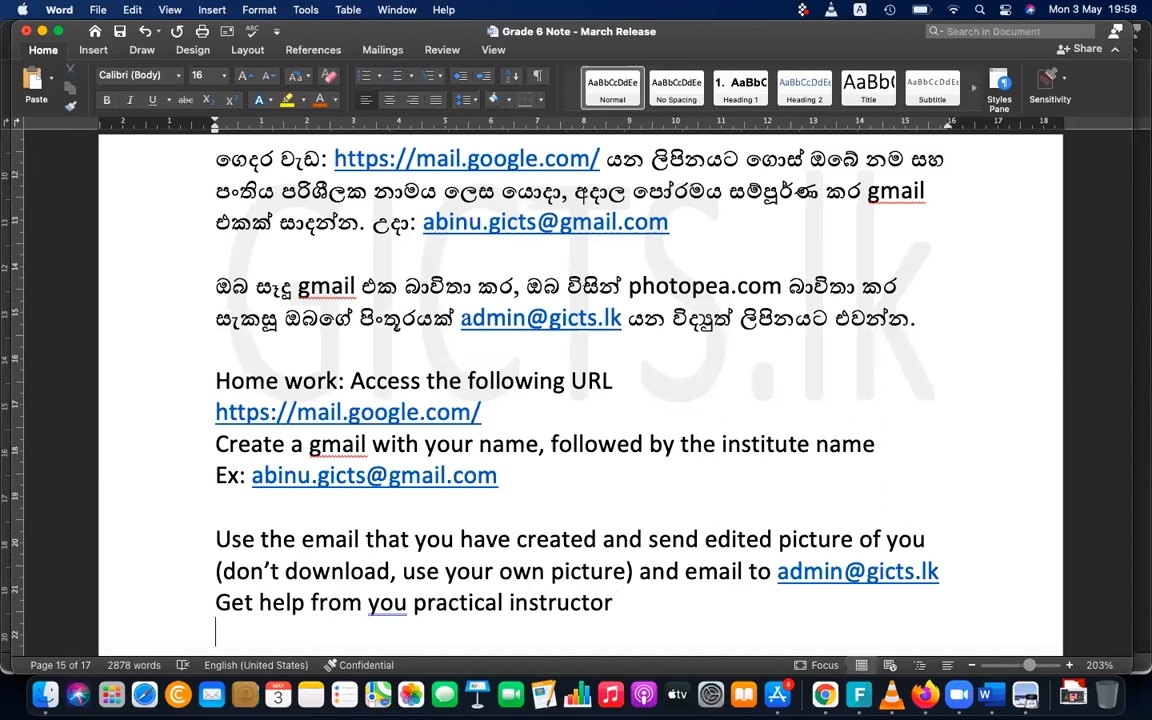
pyautogui.scroll(-1, 689, 571)
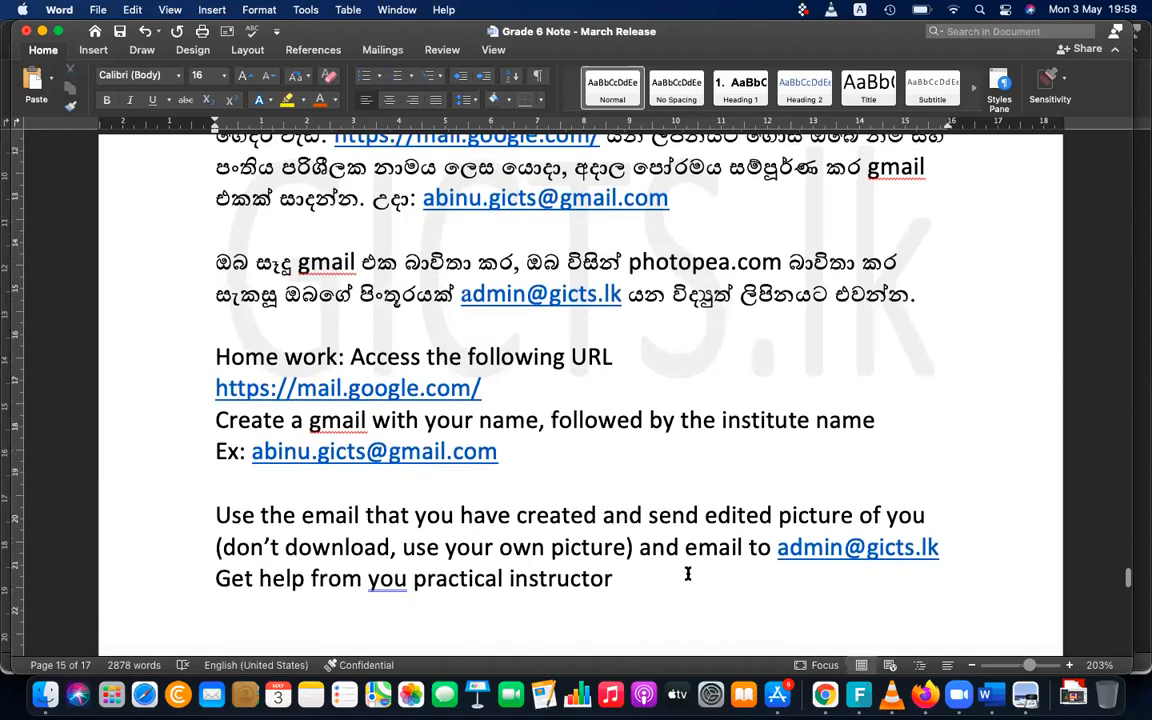
pyautogui.scroll(-5, 643, 548)
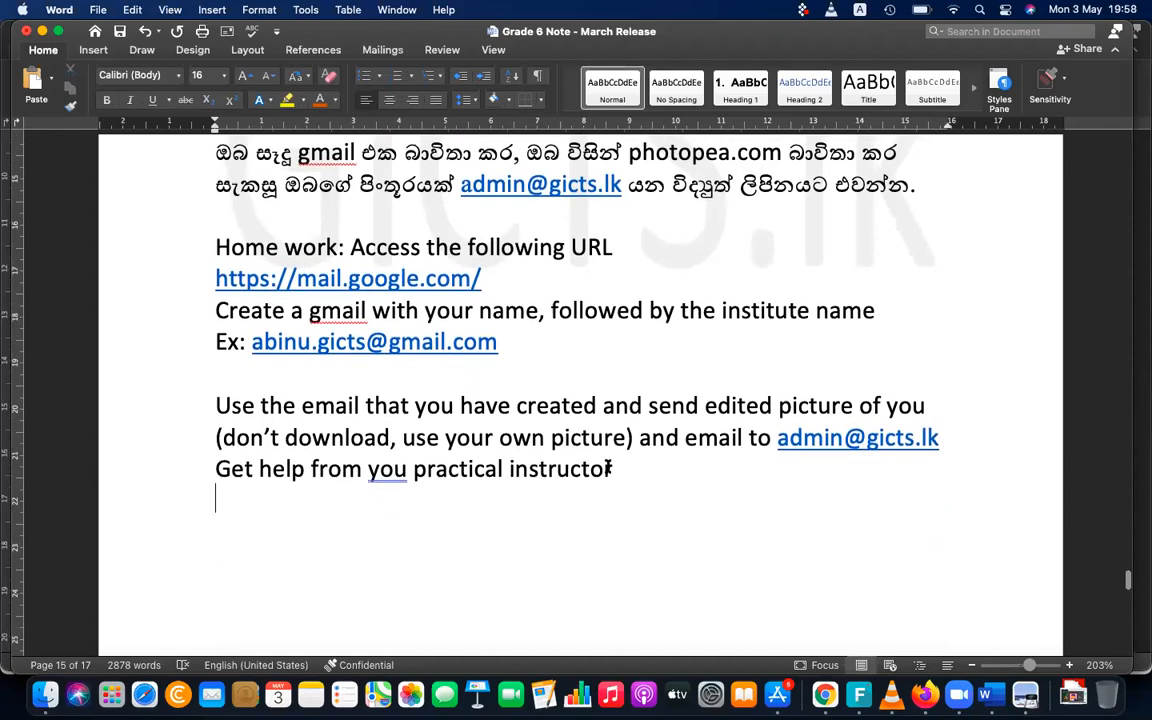